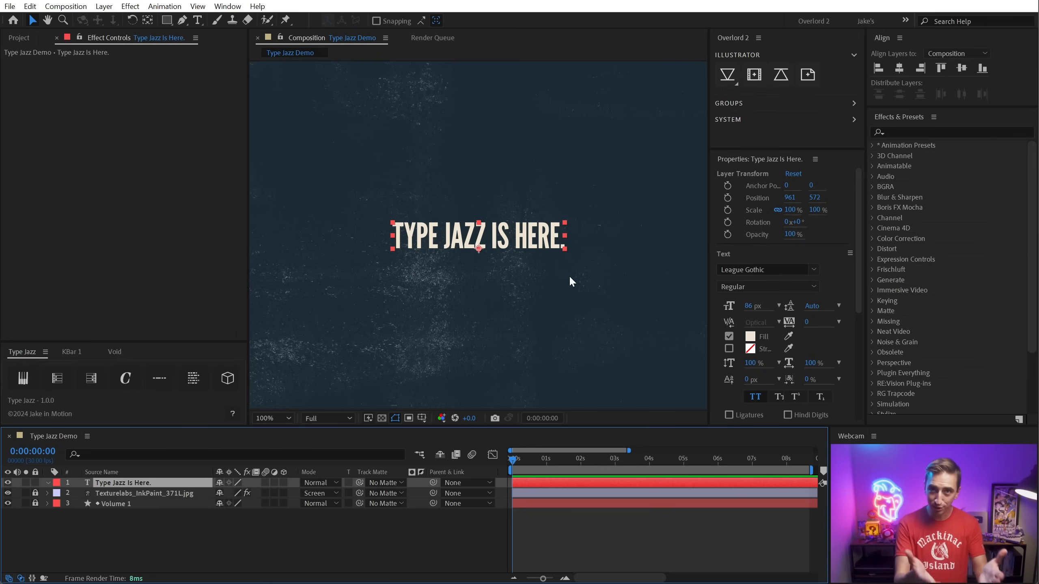
Apply the Type Jazz animation to the "Type Jazz Is Here." text layer and show its keyframed properties in the timeline
left_click(24, 351)
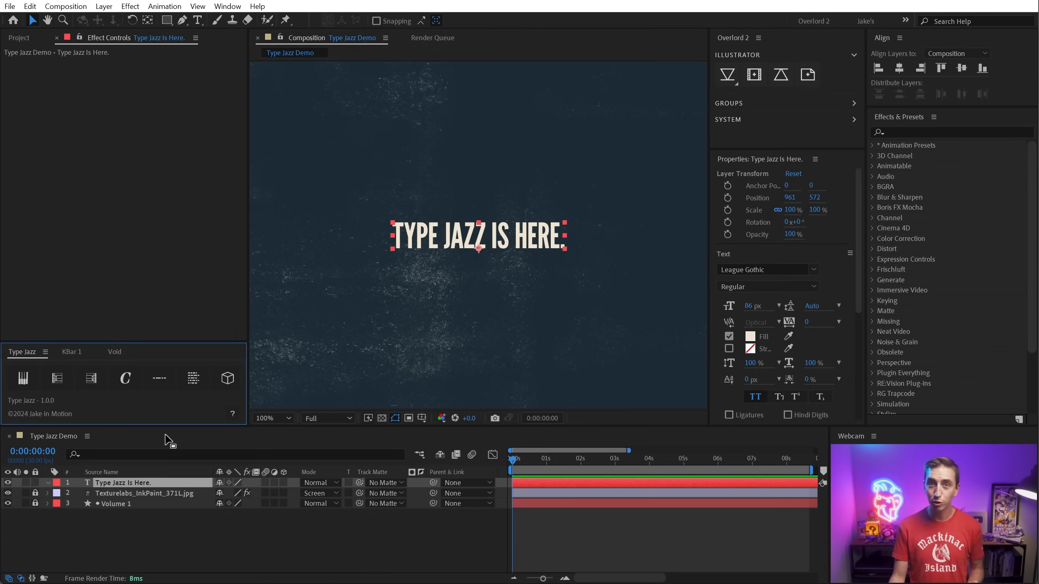
left_click(132, 488)
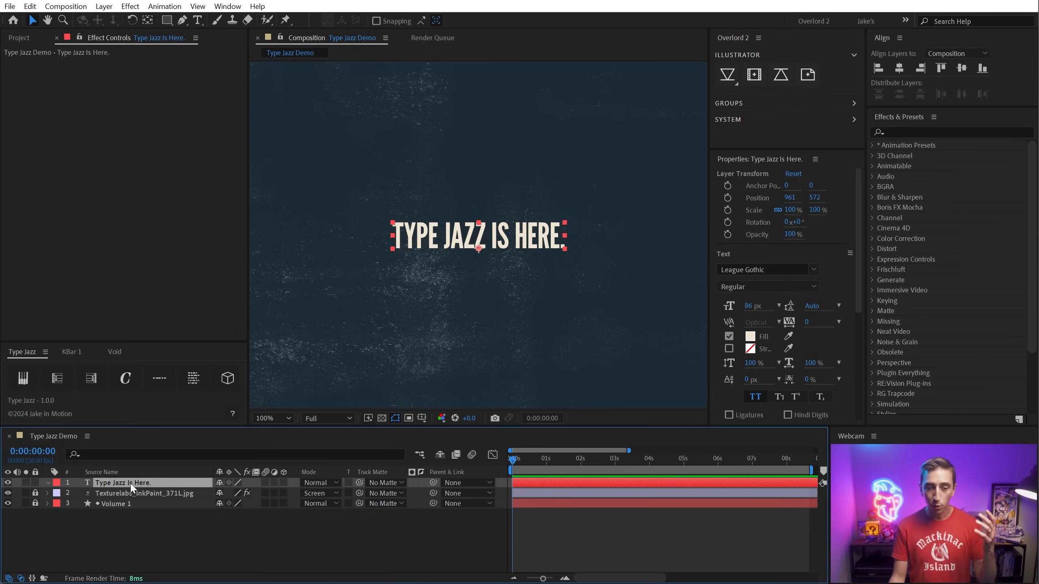
left_click(27, 380)
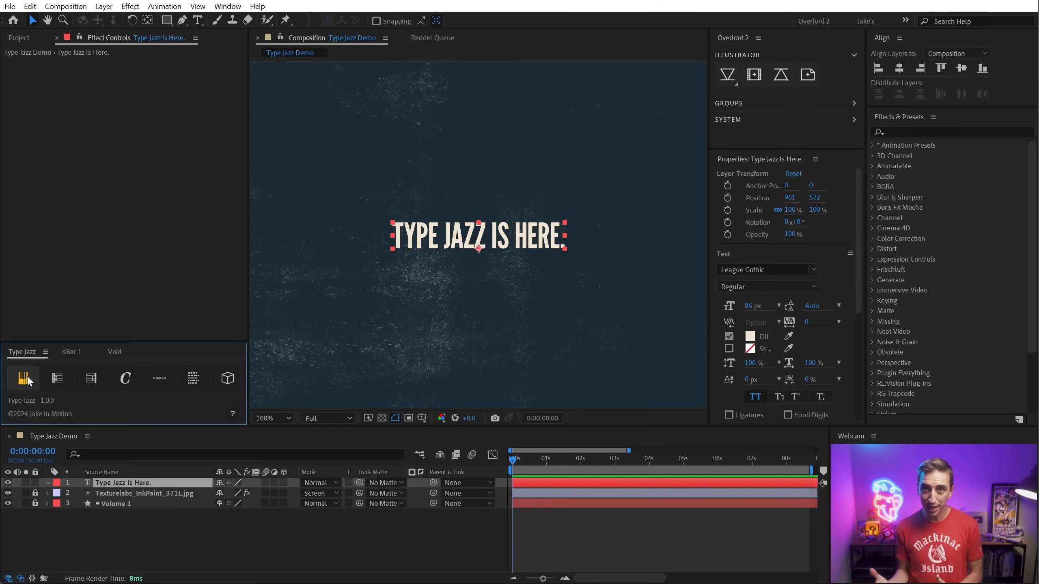
left_click(27, 380)
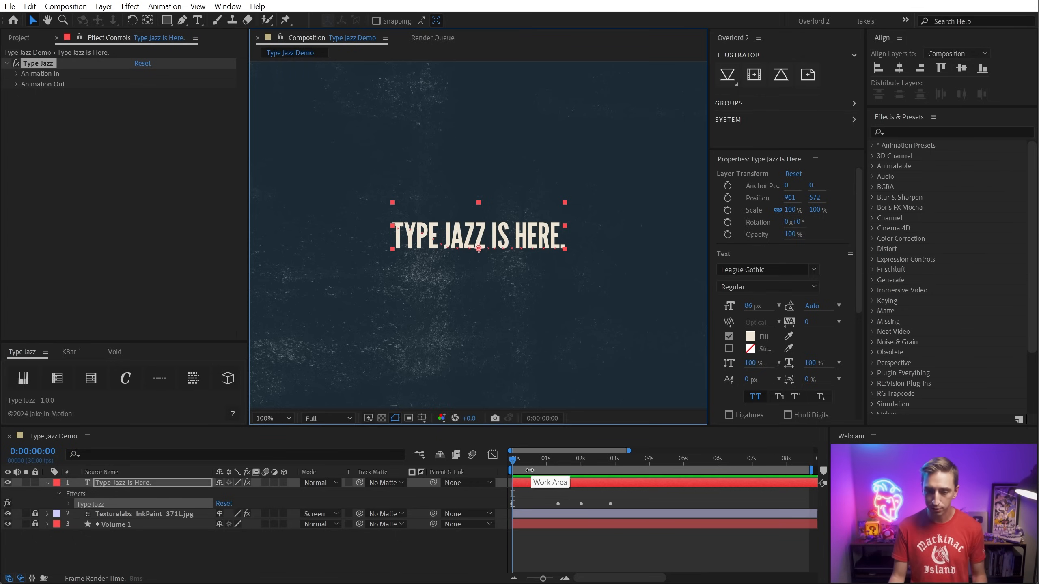
key("u")
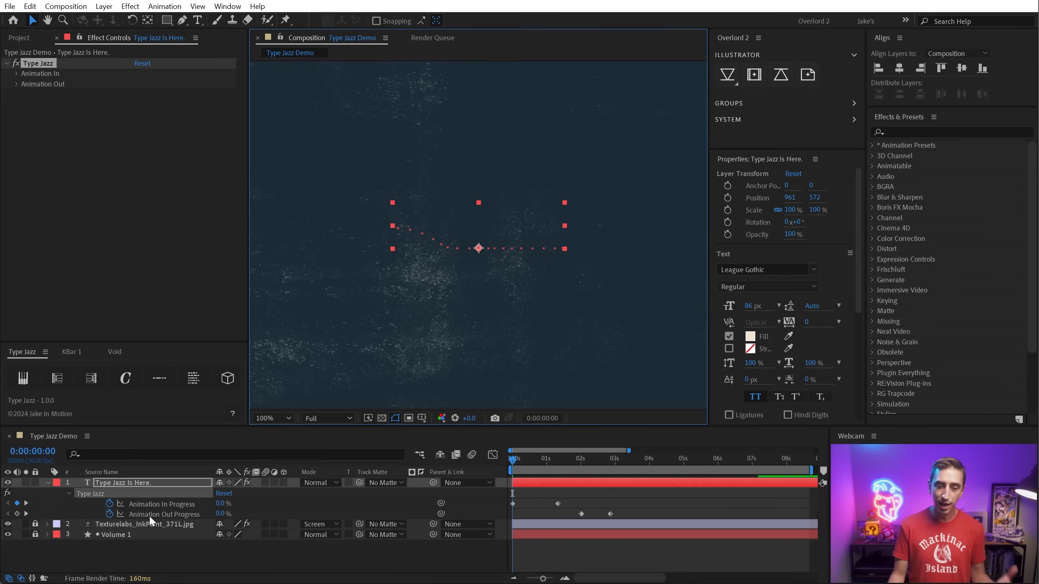
Hide the layer controls and preview the text animation from the start, stopping at 0:00:01:21
key("ctrl+shift+h")
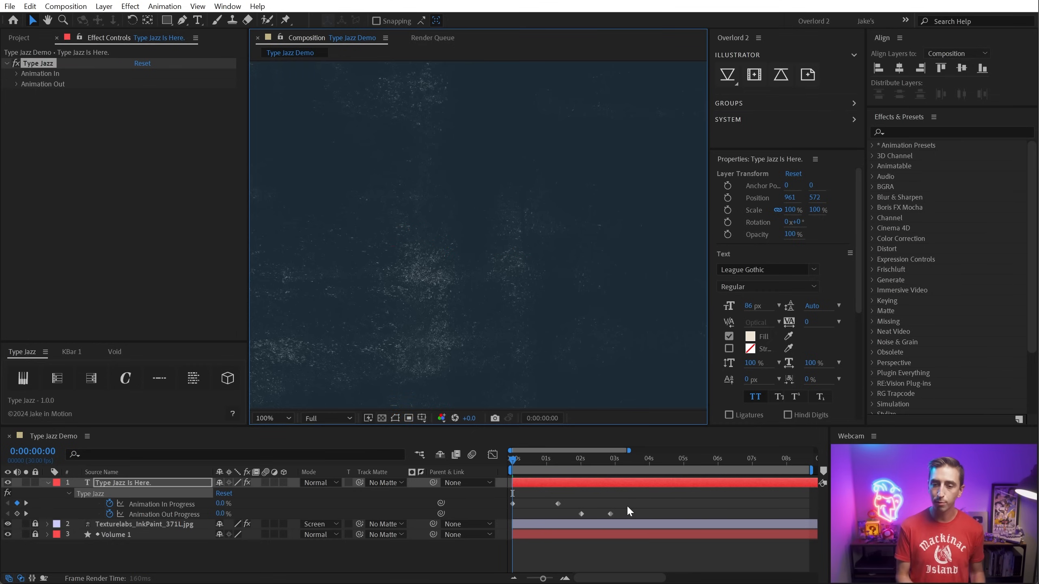
key("space")
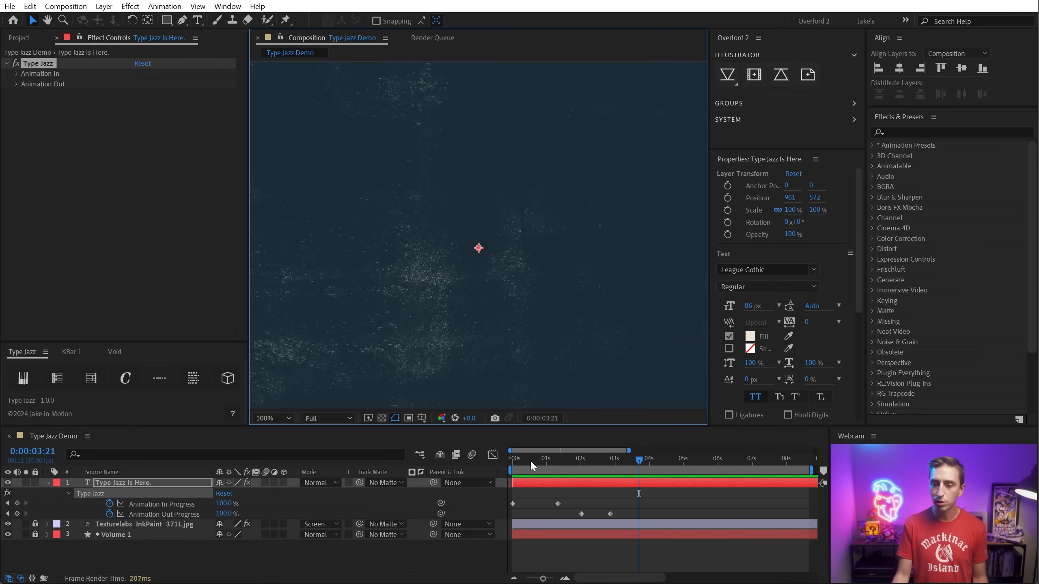
left_click(511, 462)
key("space")
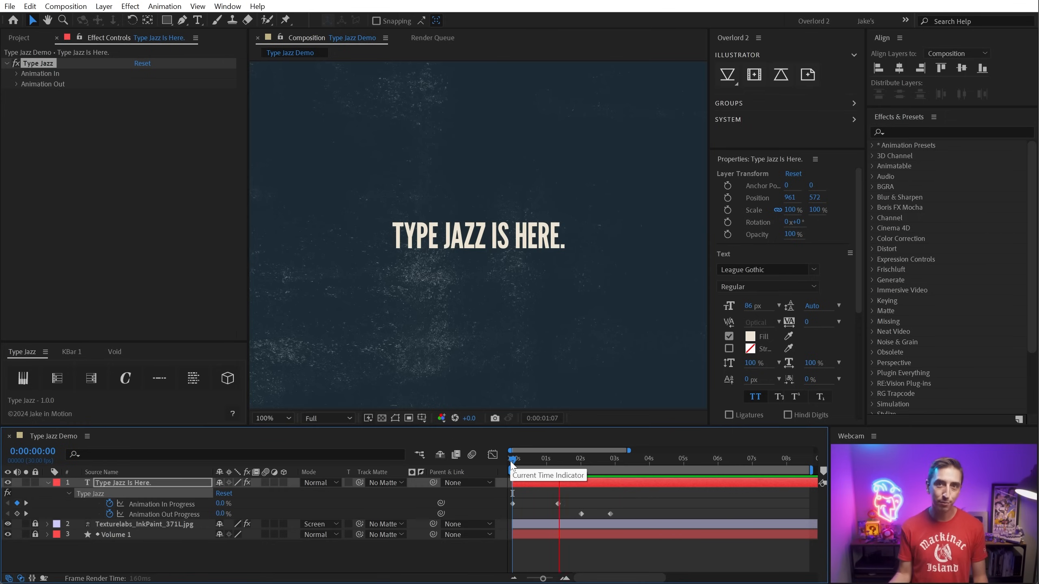
left_click(571, 459)
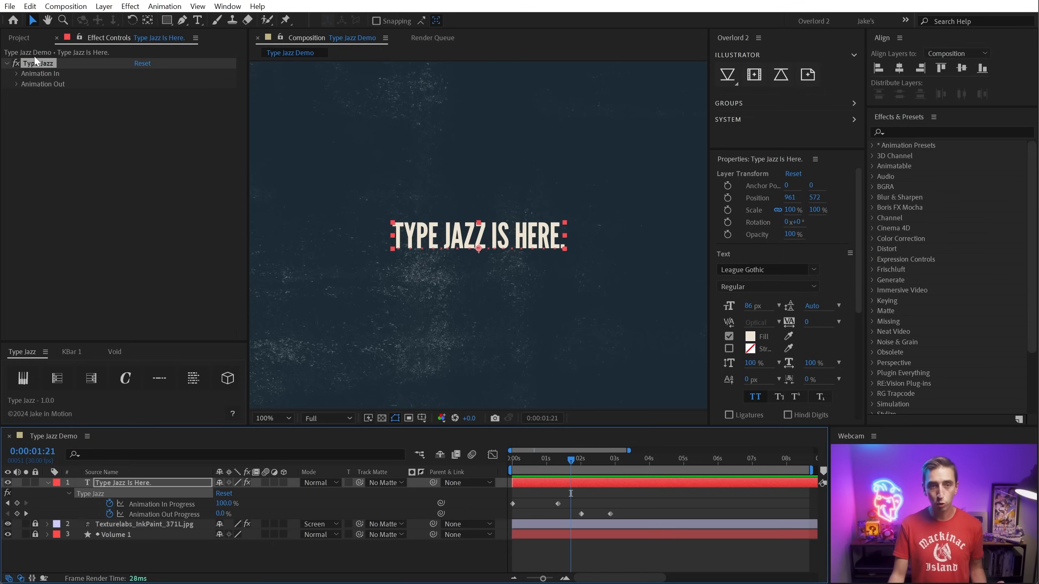
Expand the effect's Animation In and Animation Out groups and move both Animation Out Progress keyframes to start just before 6 seconds
left_click(16, 82)
left_click(15, 74)
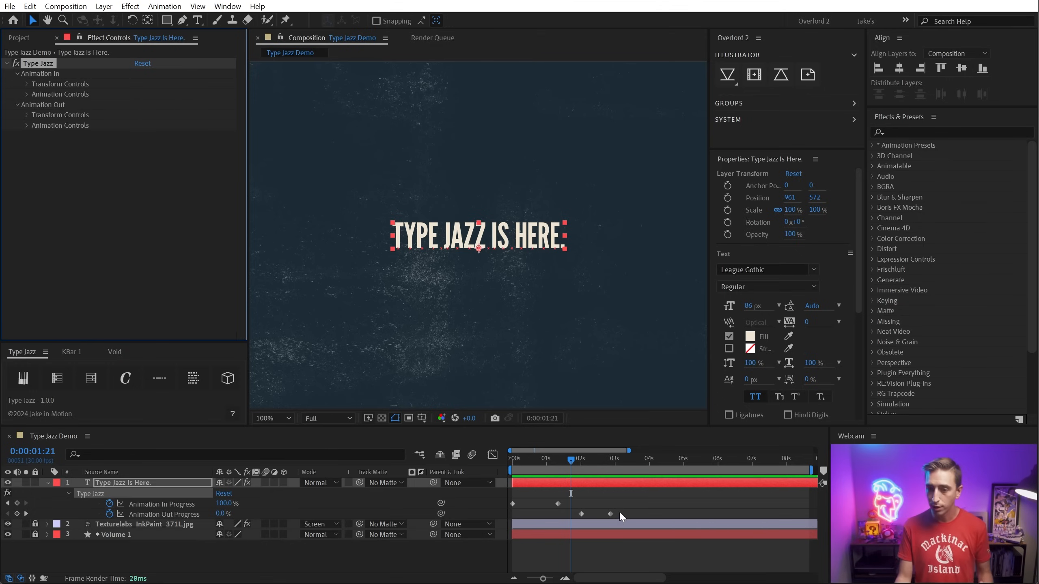
left_click_drag(620, 511, 712, 516)
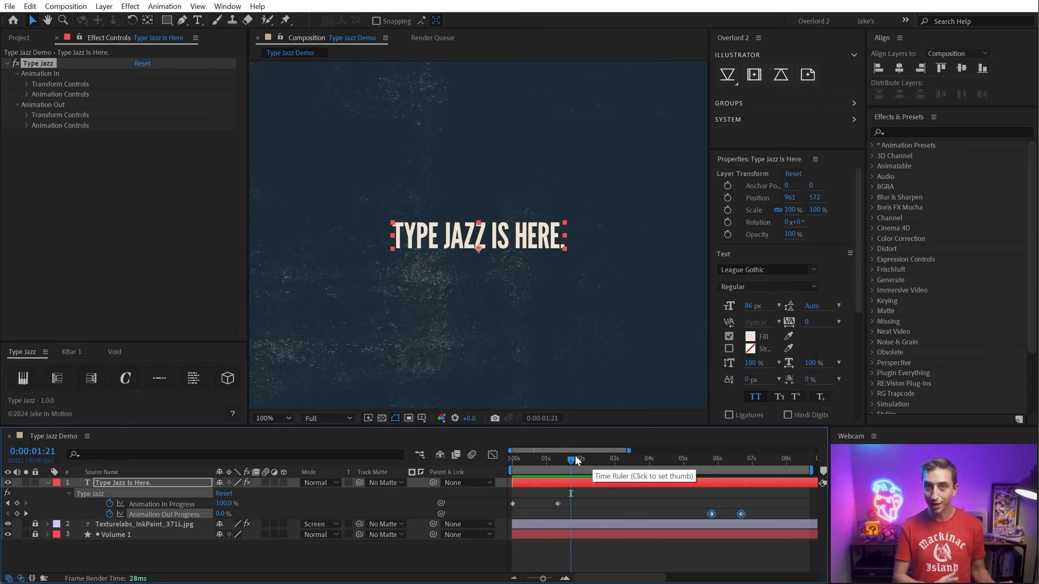
Collapse Animation Out, expand the Animation In Transform Controls, and preview the intro animation from the first frame
left_click(17, 105)
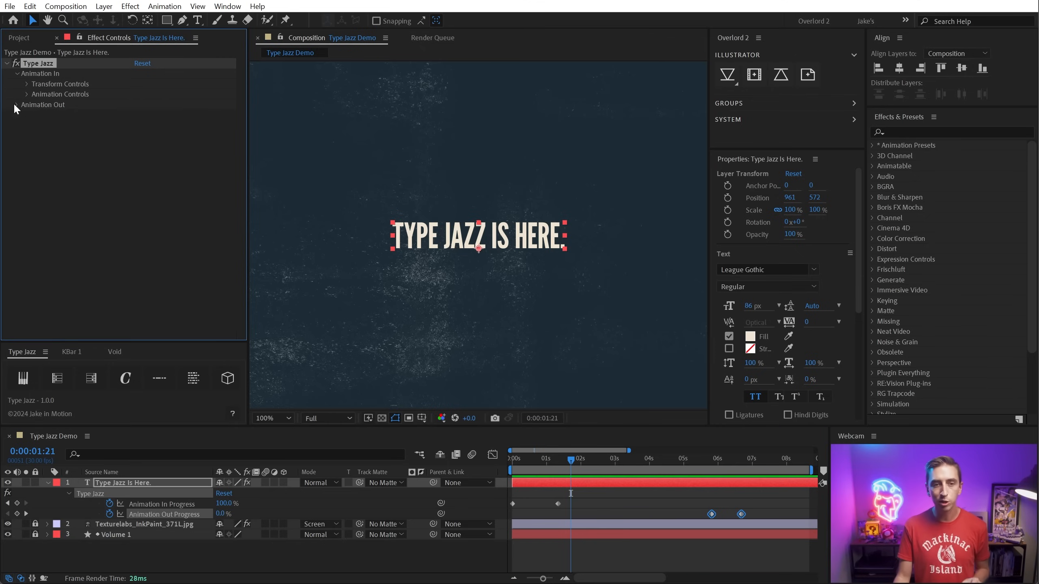
left_click(27, 84)
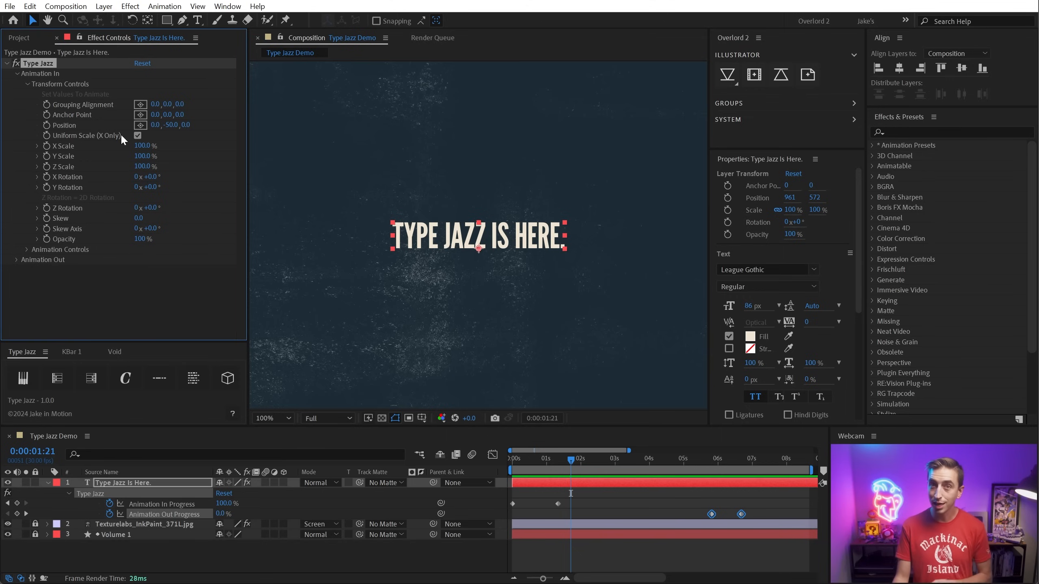
left_click_drag(537, 456, 486, 456)
left_click(151, 504)
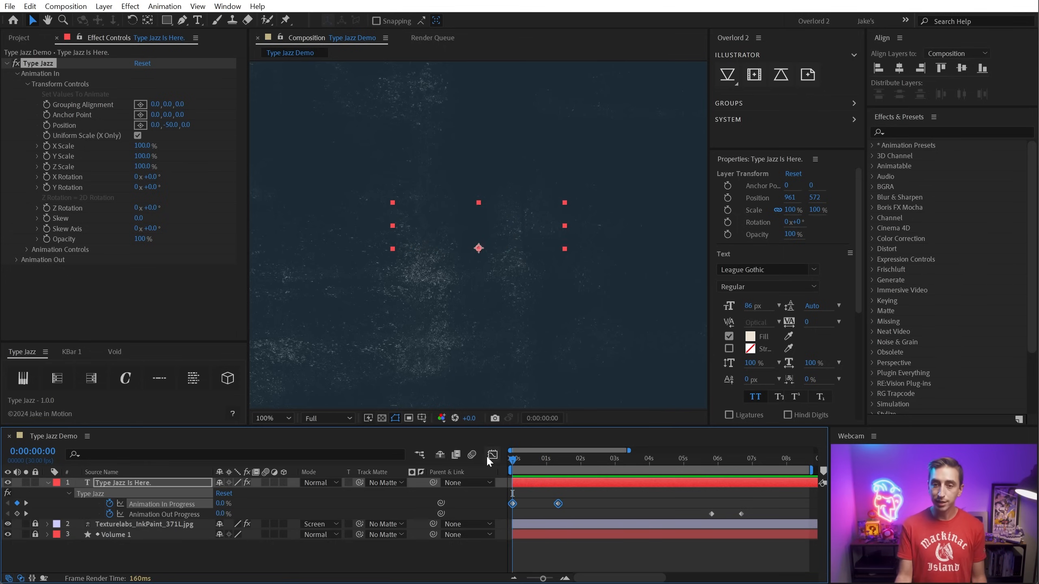
key("space")
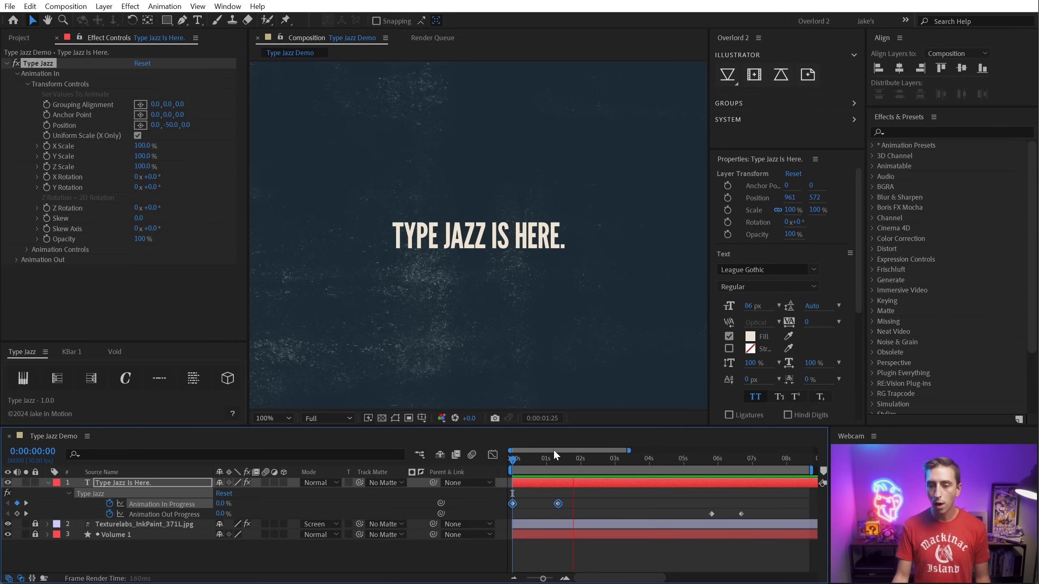
End the work area at 0:00:01:16 and preview the intro animation within it
mouse_move(566, 457)
left_mouse_down()
mouse_move(580, 461)
mouse_move(564, 463)
left_mouse_up()
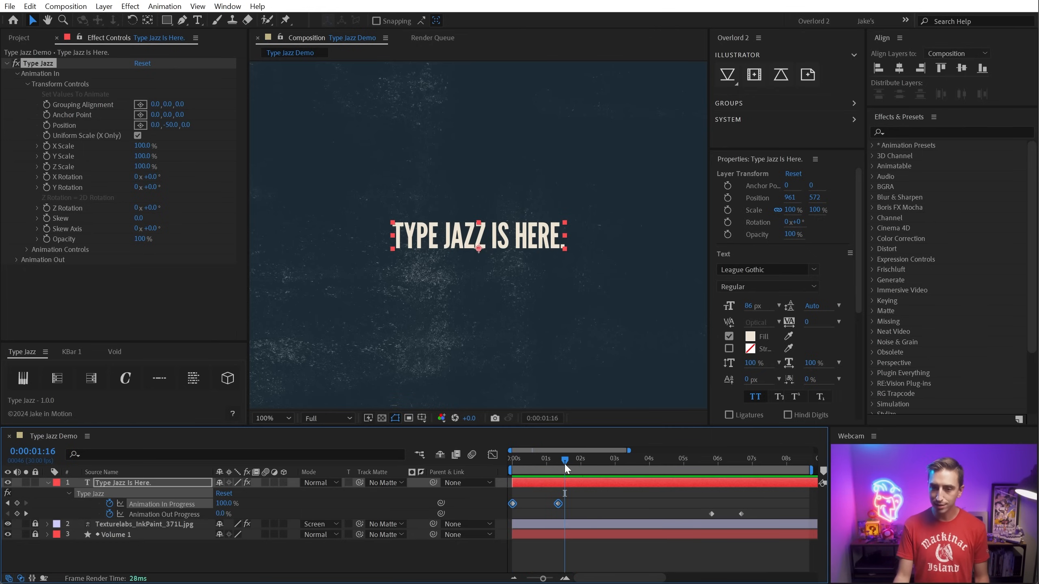
key("n")
key("space")
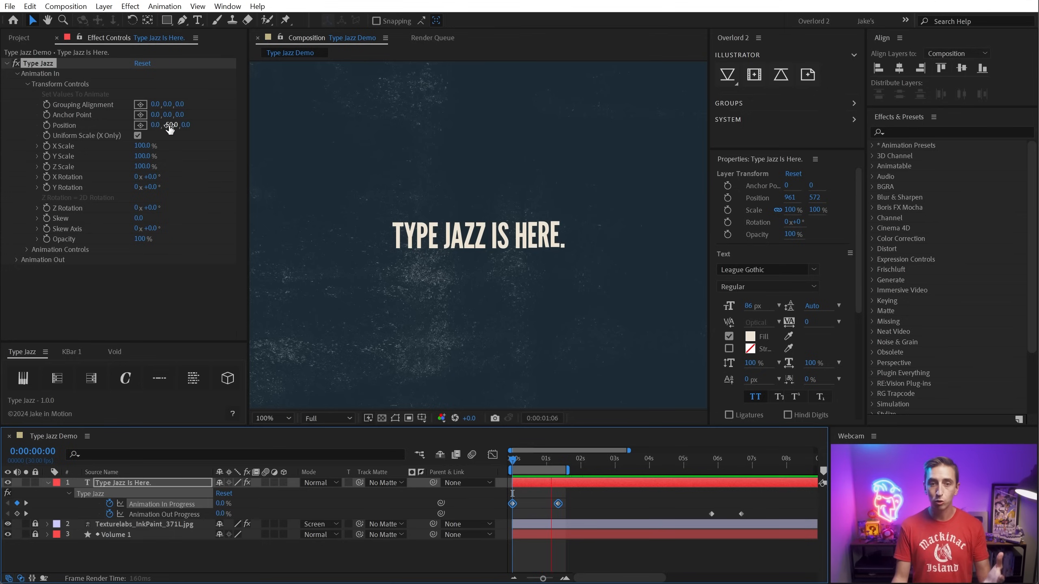
Set the Animation In Position X value to 47 and preview the diagonal letter movement
left_click_drag(156, 125, 180, 125)
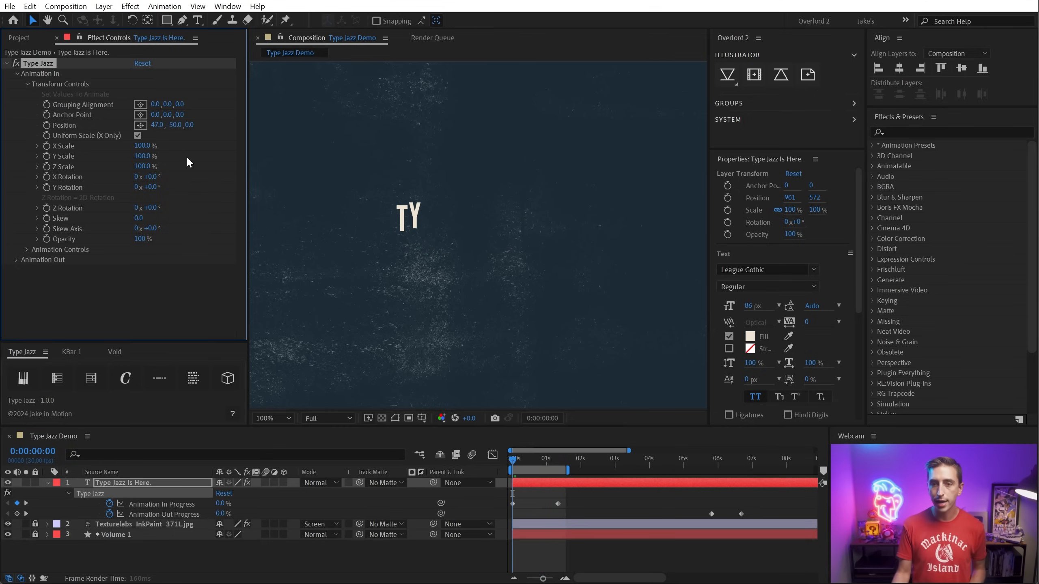
key("space")
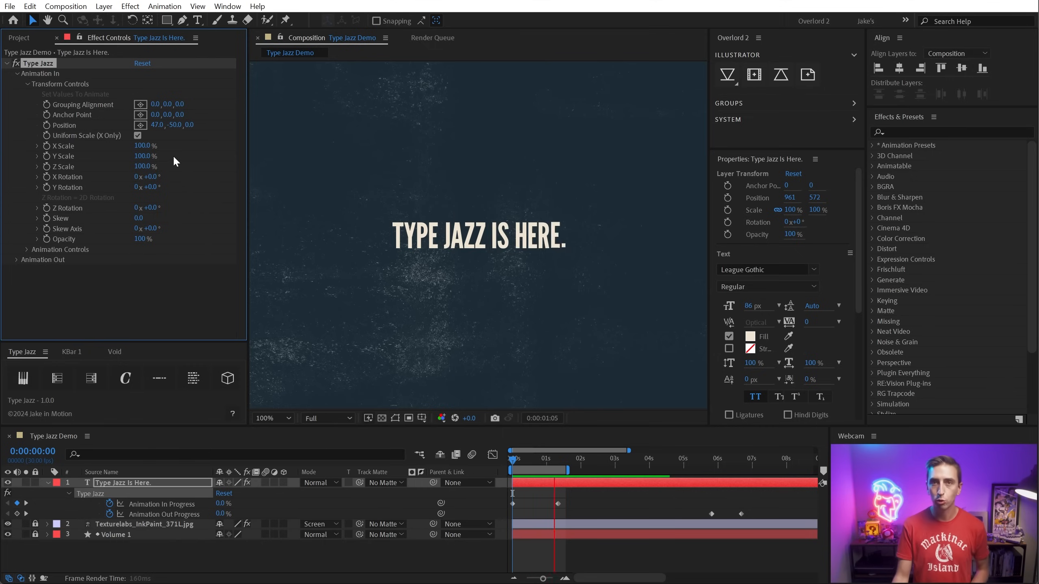
Set the Animation In Position X and Y values to 0
left_click(173, 125)
type("0")
key("shift+Tab")
type("0")
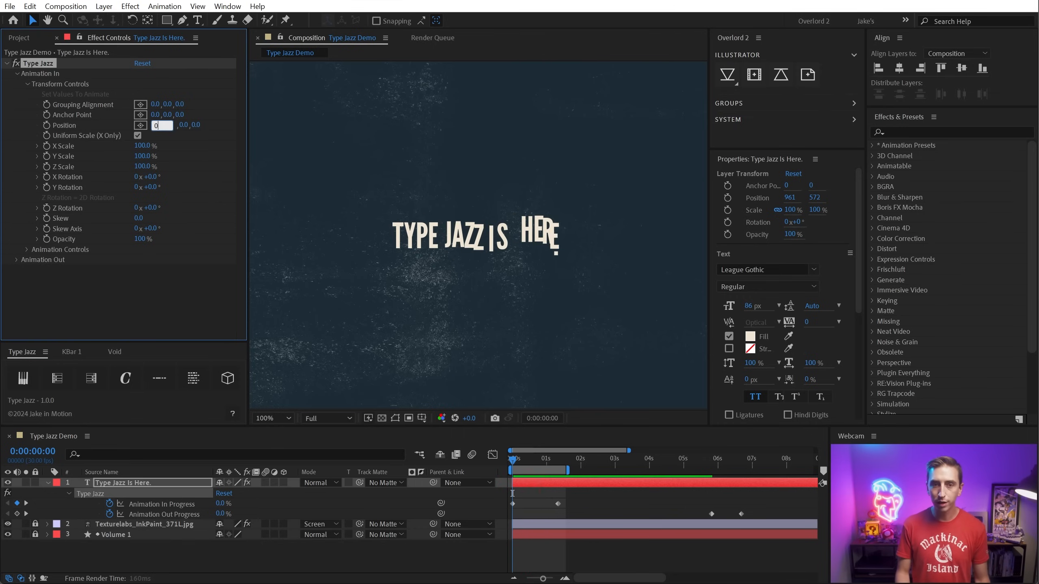
key("Return")
Set the Animation In X Scale to 0% with uniform scaling and preview the letters scaling in
left_click(142, 146)
type("0")
key("Return")
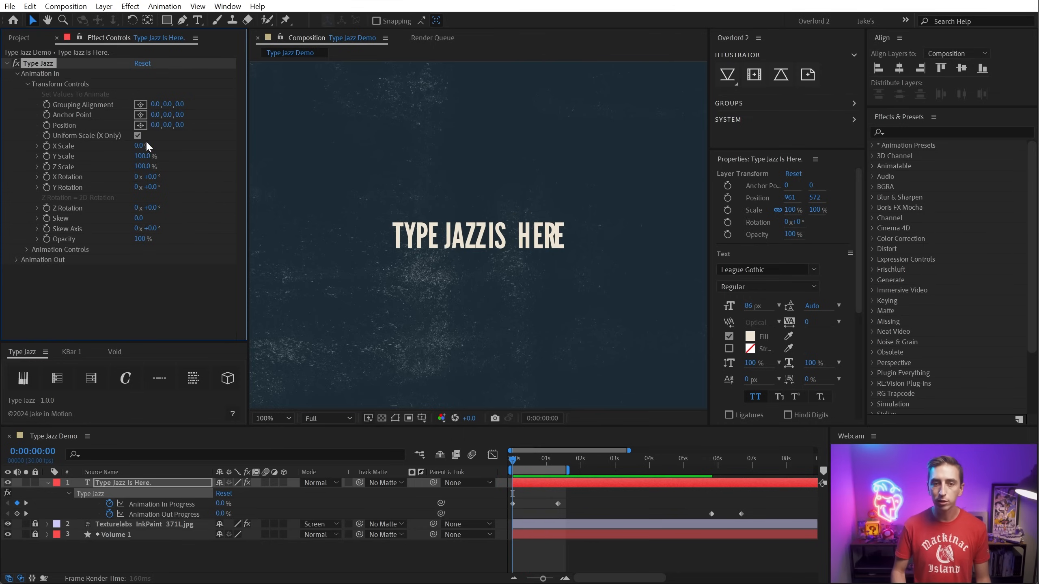
key("space")
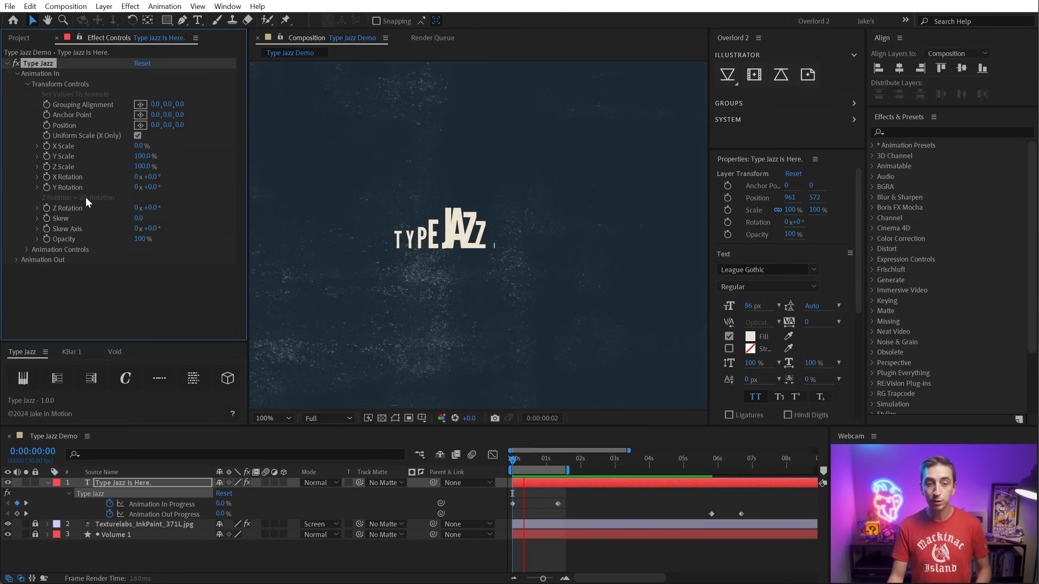
Expand the Animation In Animation Controls, disable Reveal Text, and preview the result from the first frame
left_click(27, 249)
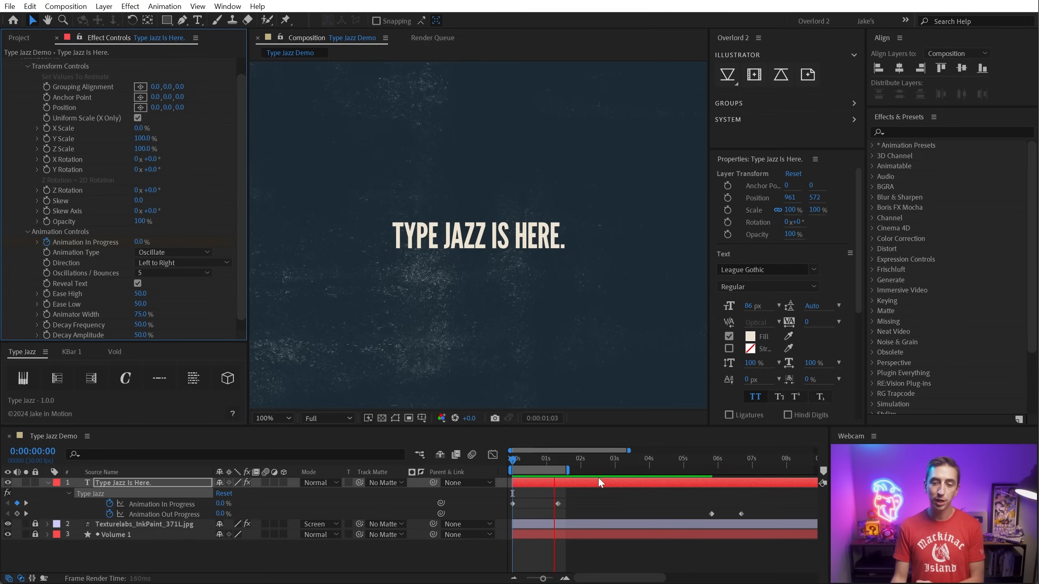
left_click_drag(525, 463, 504, 461)
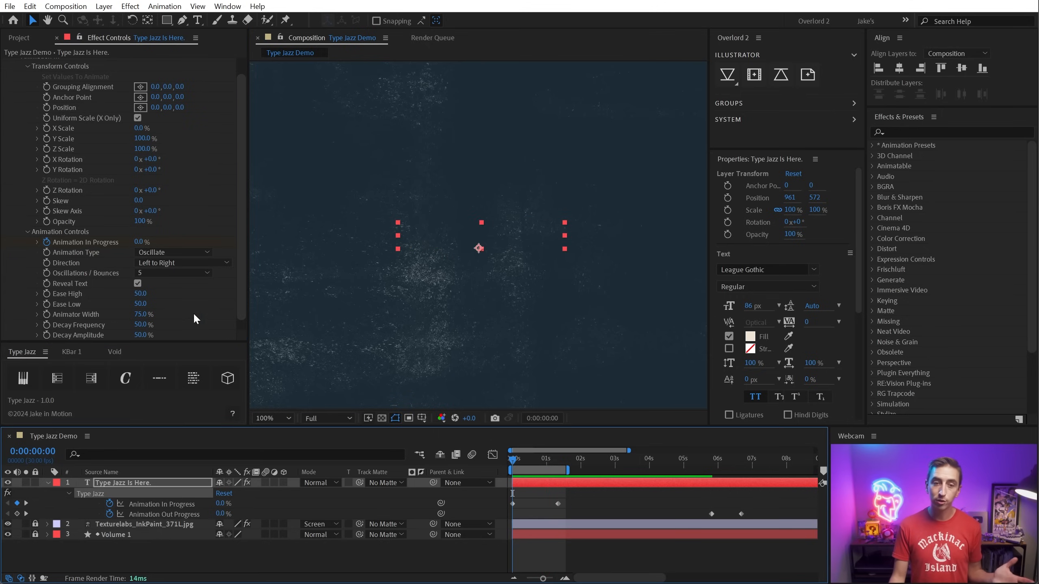
left_click(138, 284)
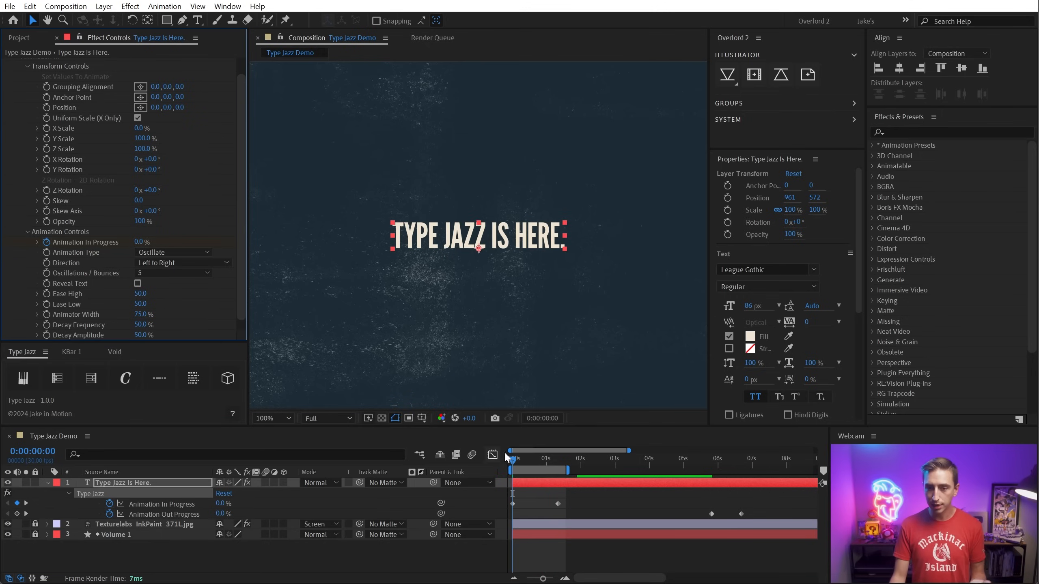
mouse_move(523, 463)
left_mouse_down()
mouse_move(541, 460)
mouse_move(512, 460)
left_mouse_up()
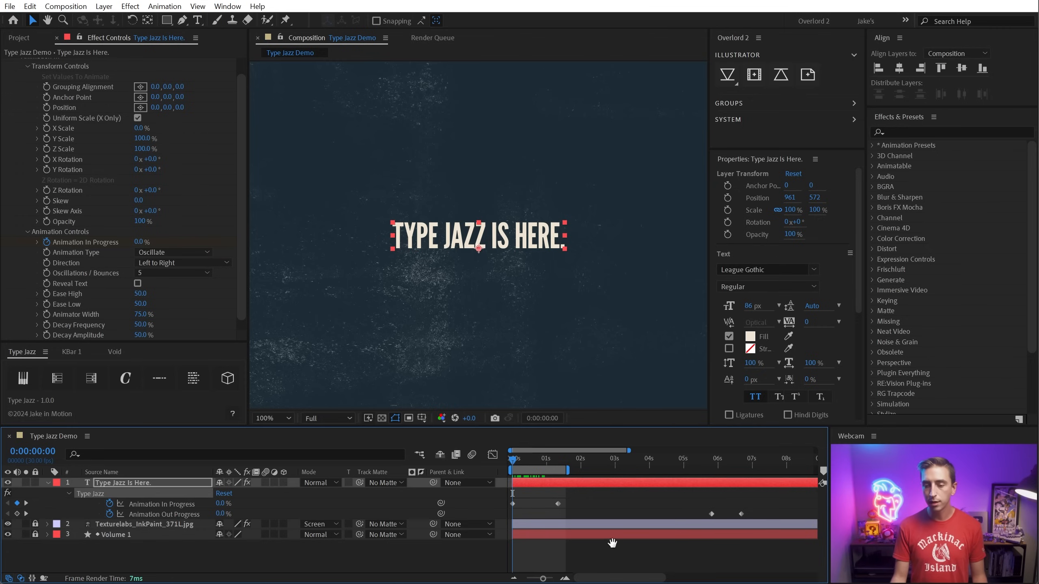
left_click(612, 542)
key("space")
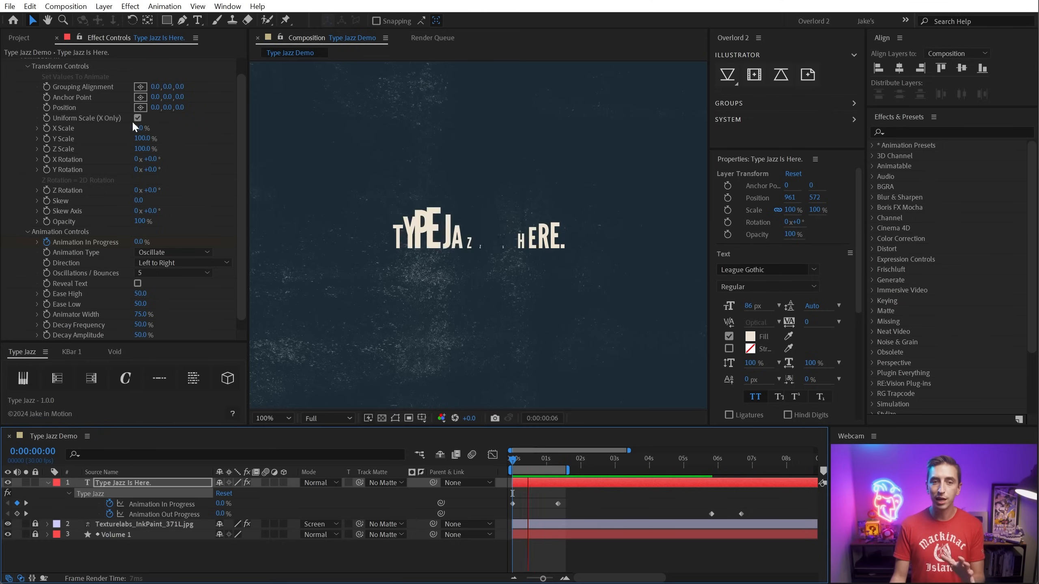
Disable Uniform Scale for Animation In and set X Scale to 100% and Y Scale to 0%
left_click(28, 231)
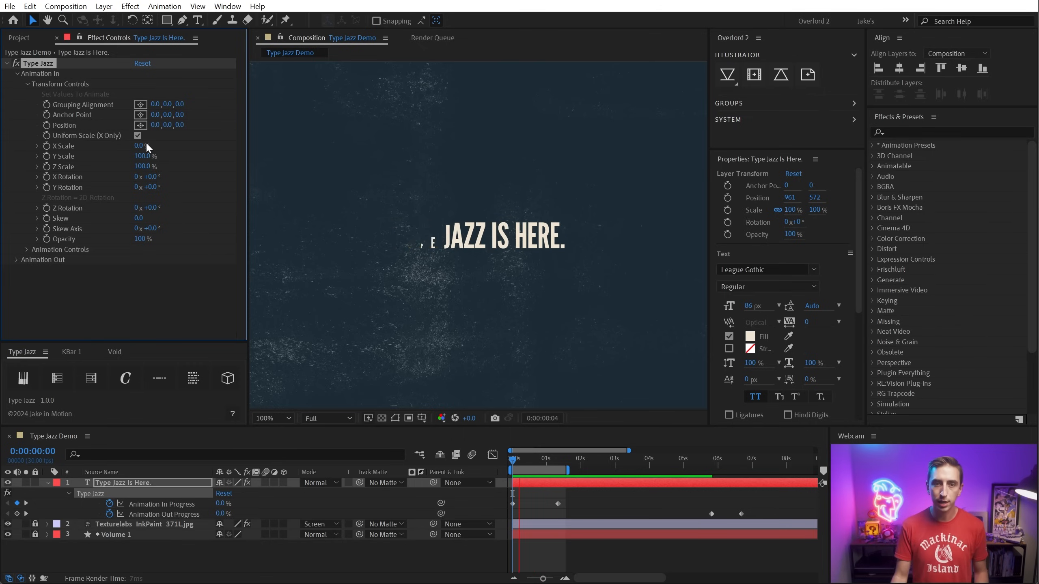
left_click(138, 137)
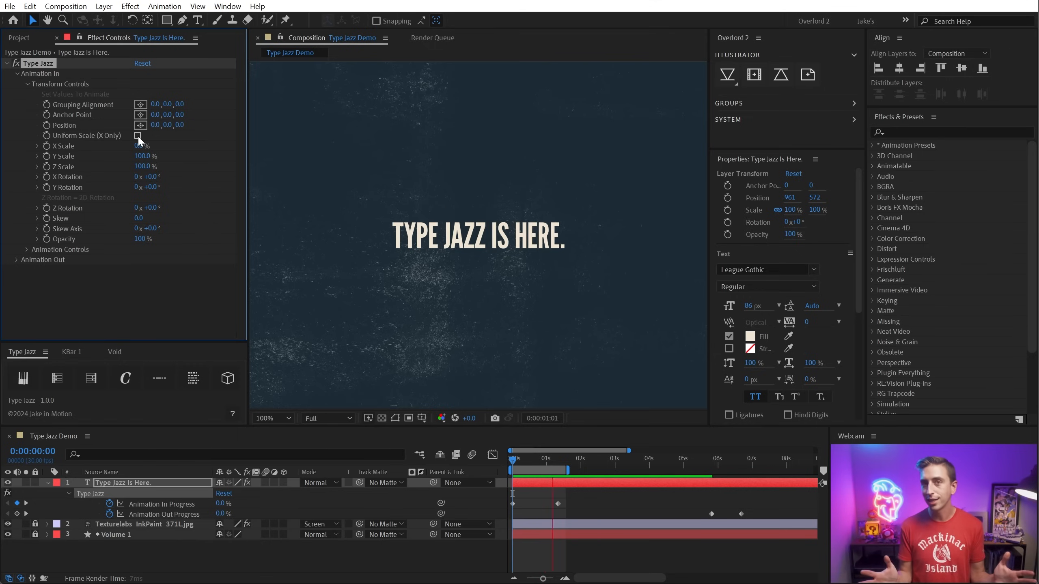
left_click(140, 145)
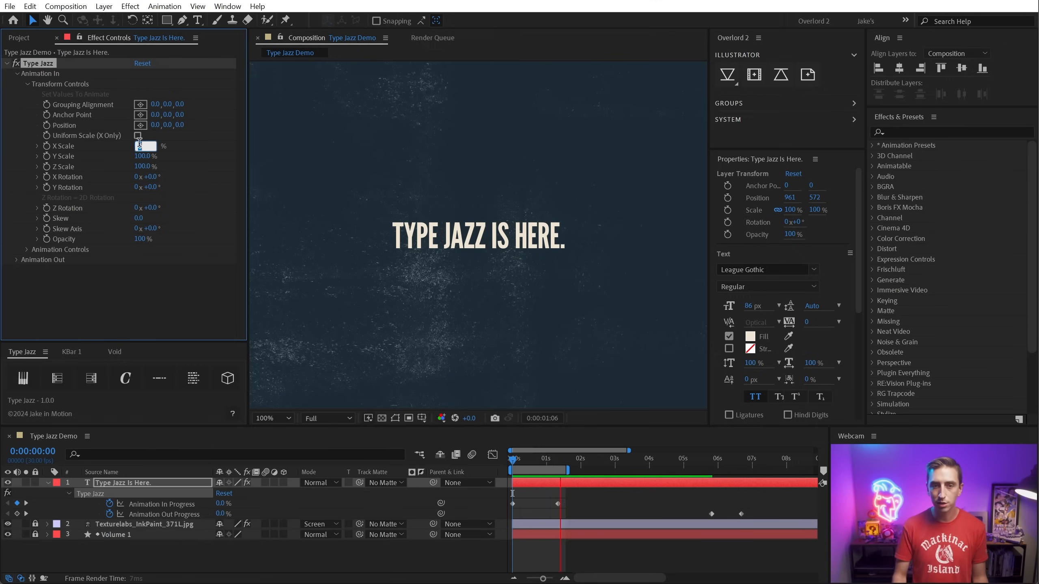
key("Tab")
type("0")
key("Return")
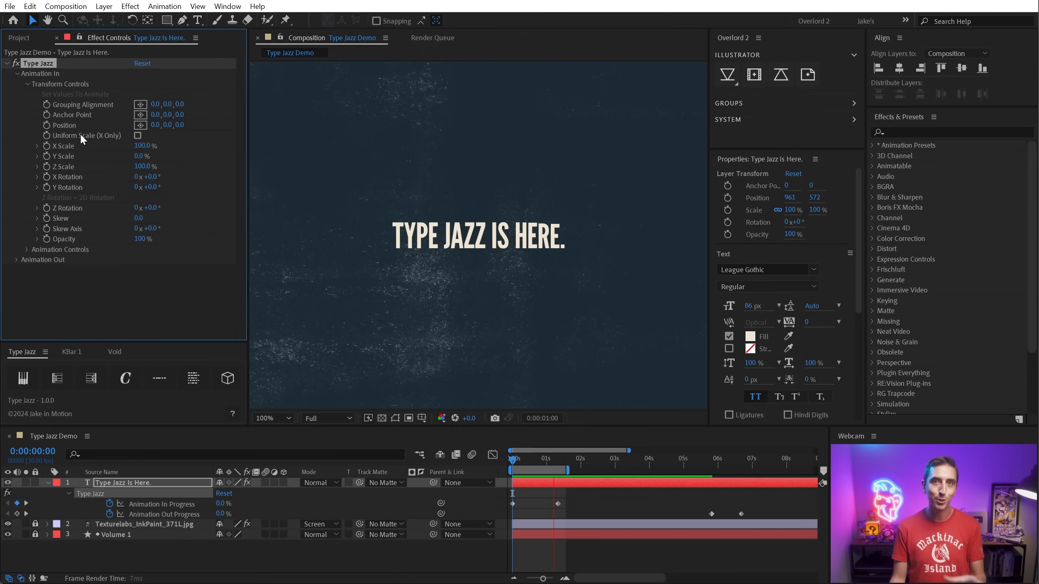
Try a Y value of -100 for the Animation In Grouping Alignment, and replace it with -50
left_click(167, 104)
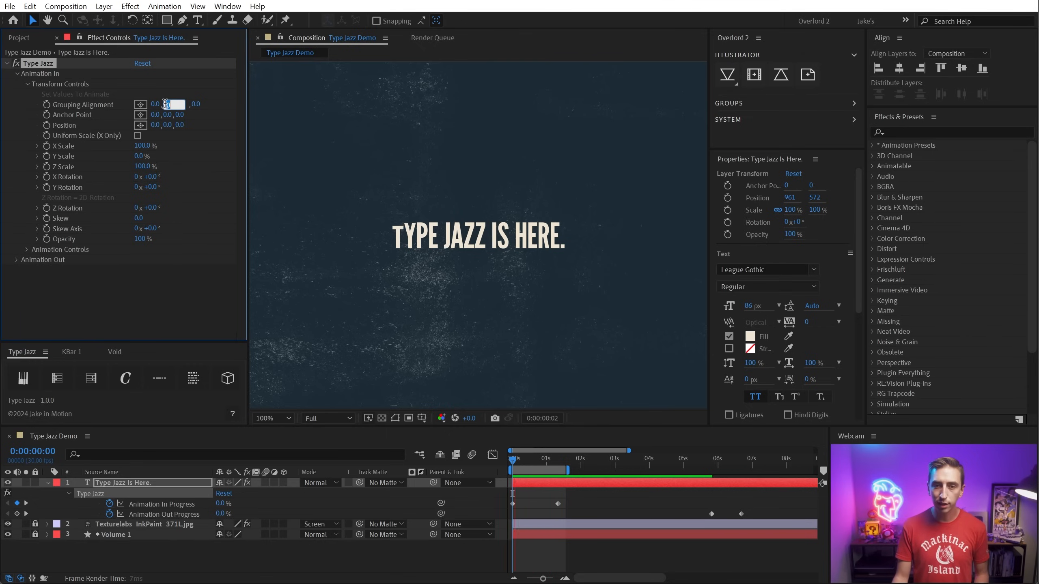
key("Return")
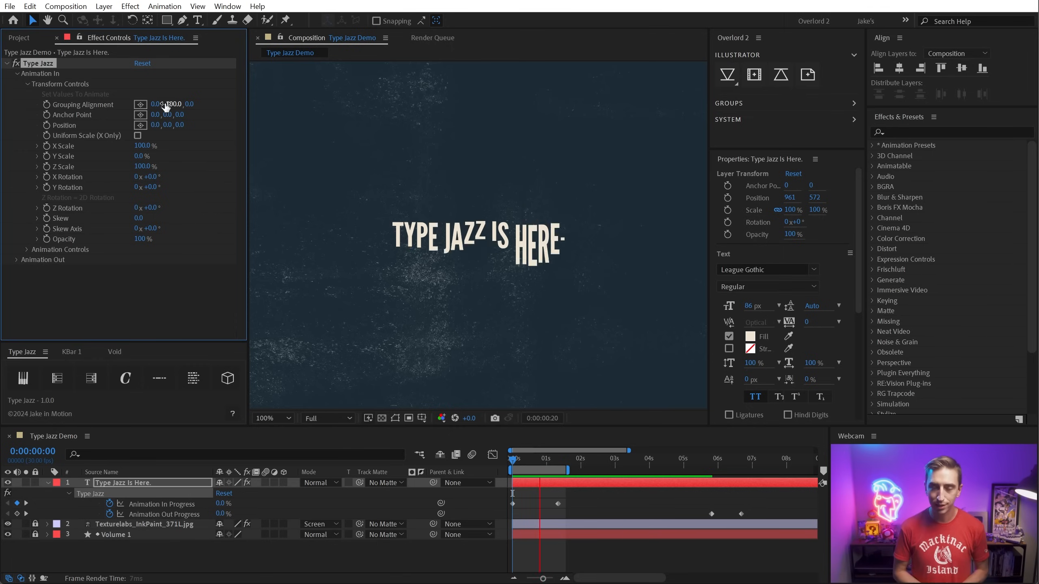
type("-50")
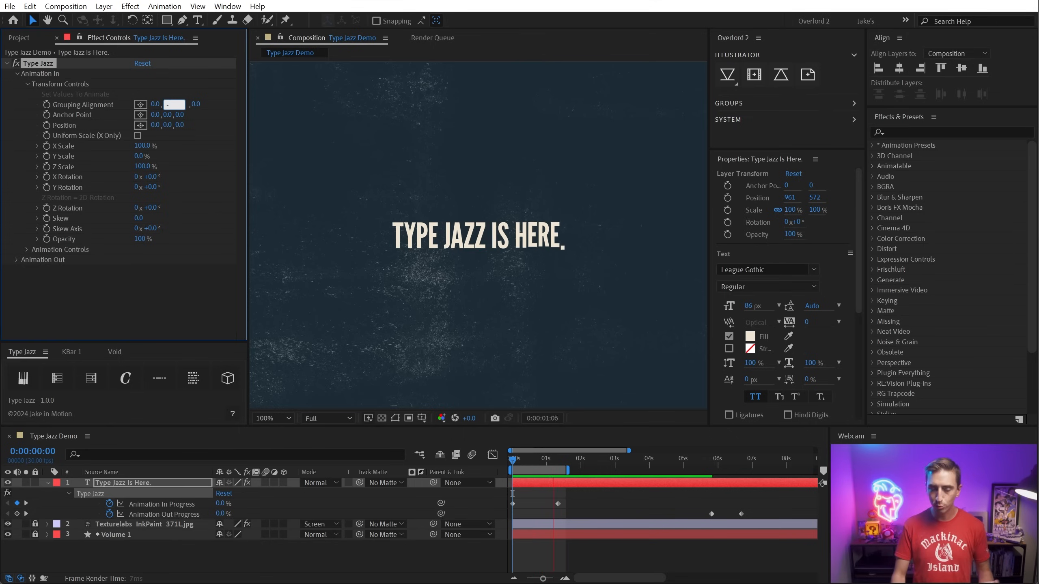
key("Return")
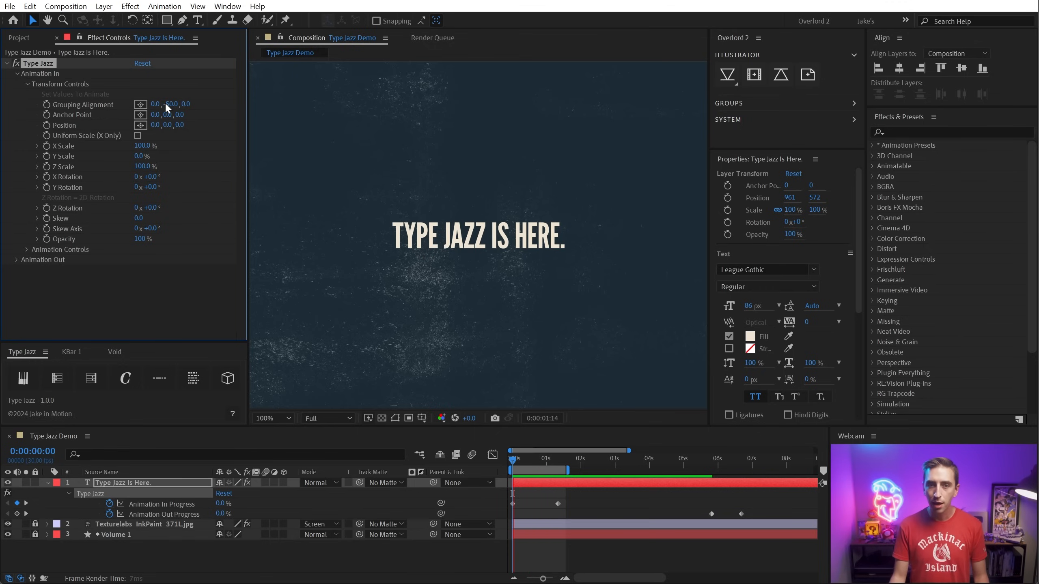
Set the Animation In Grouping Alignment Y to 0, X Scale to 150% and Y Scale to 50%, and preview
left_click(168, 104)
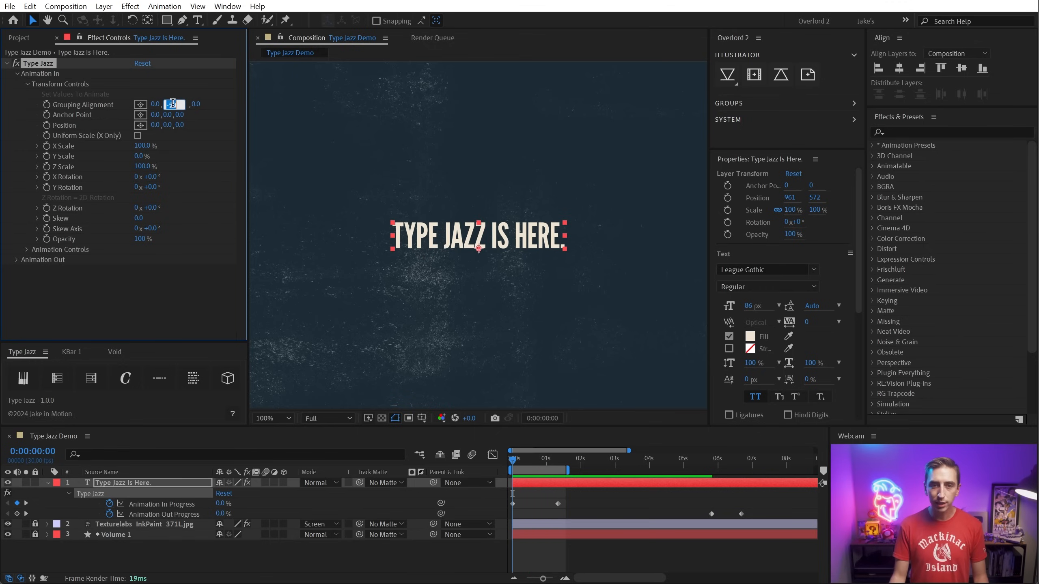
left_click(143, 146)
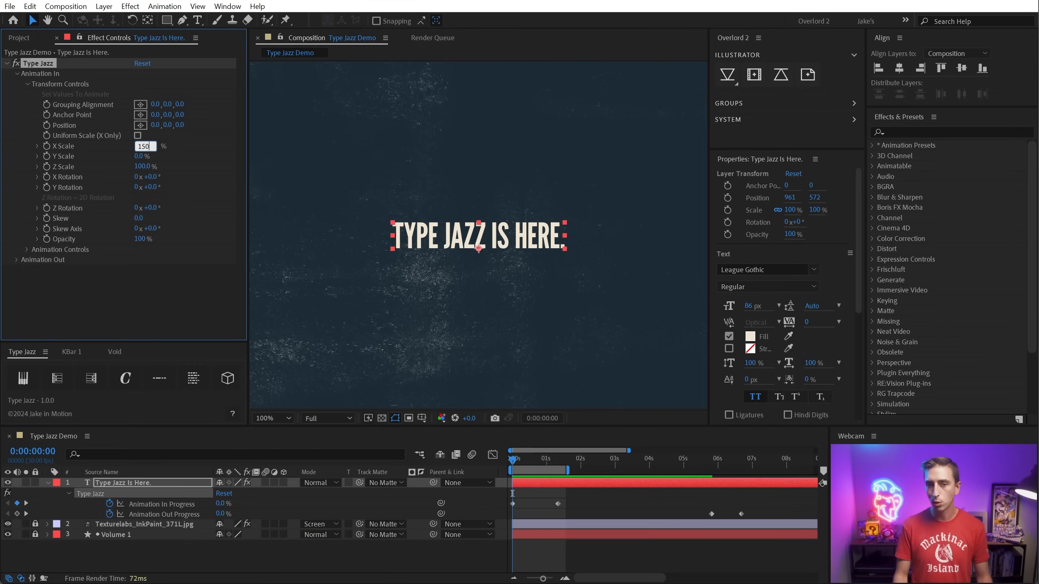
key("Tab")
type("50")
key("Return")
key("space")
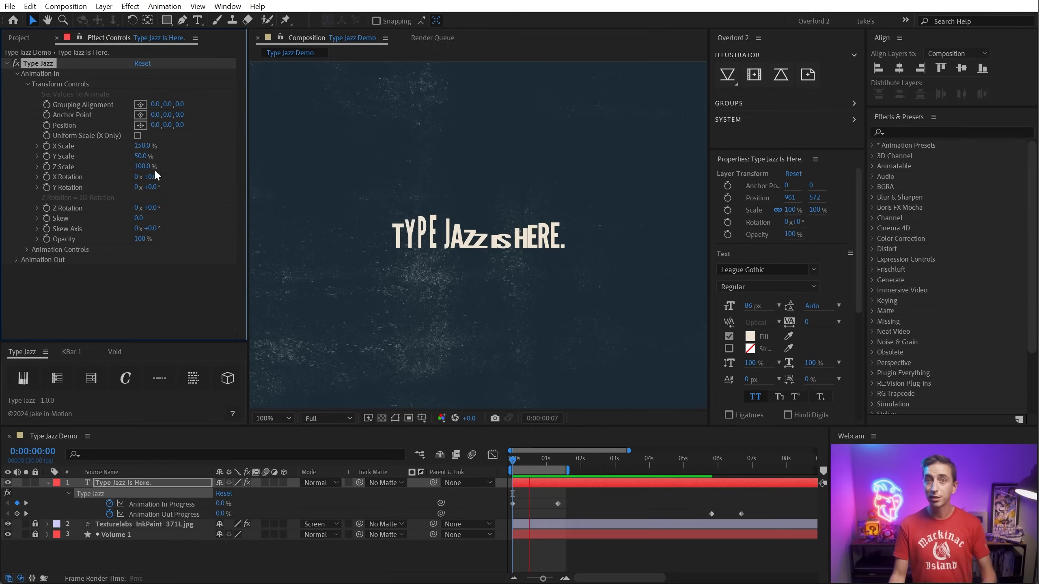
Set the Animation In Position Y to about 44 and Z Rotation to 45°, and preview the letters
left_click_drag(166, 125, 195, 125)
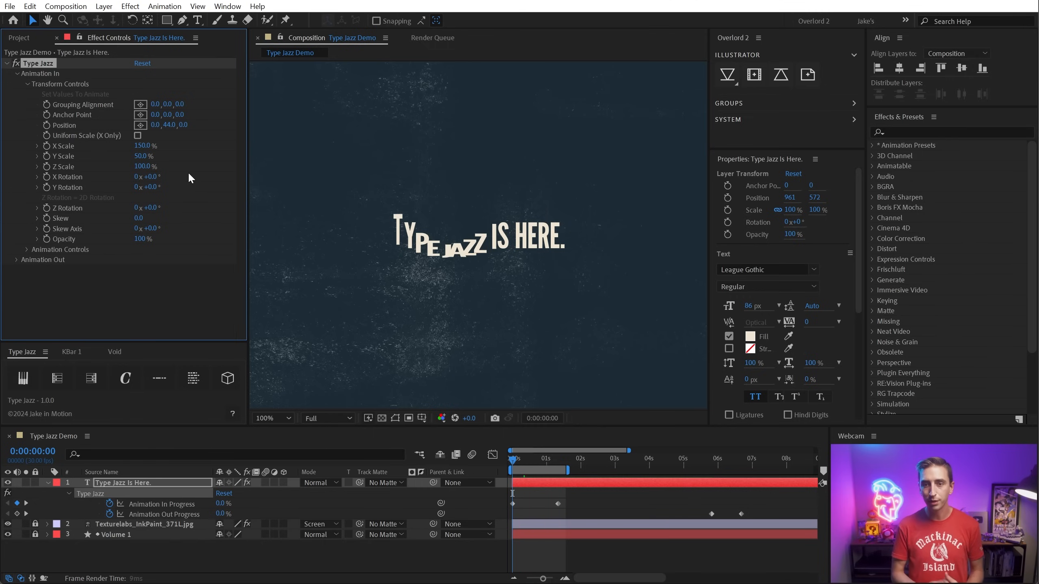
key("space")
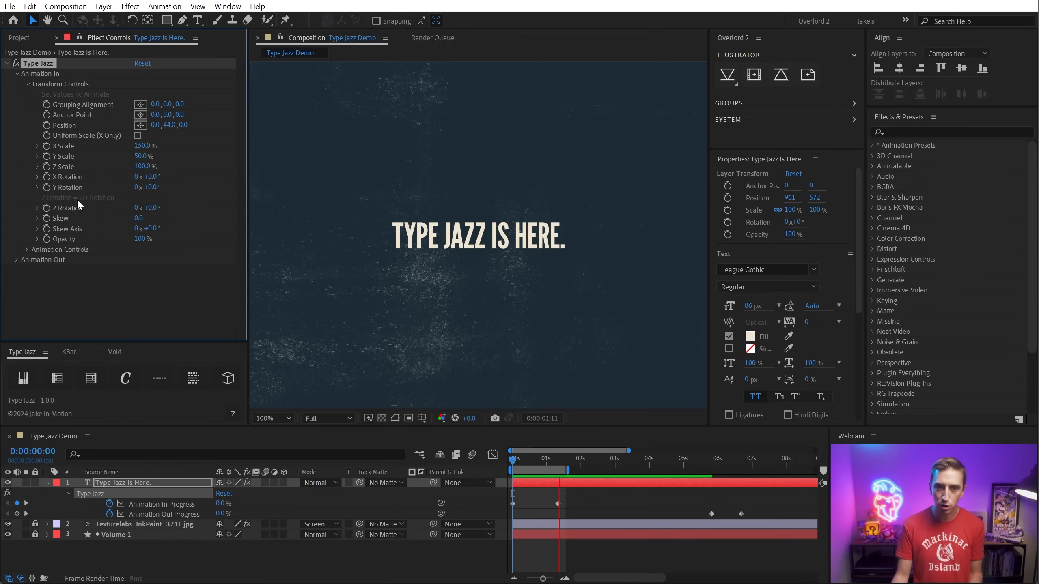
left_click(152, 208)
type("4")
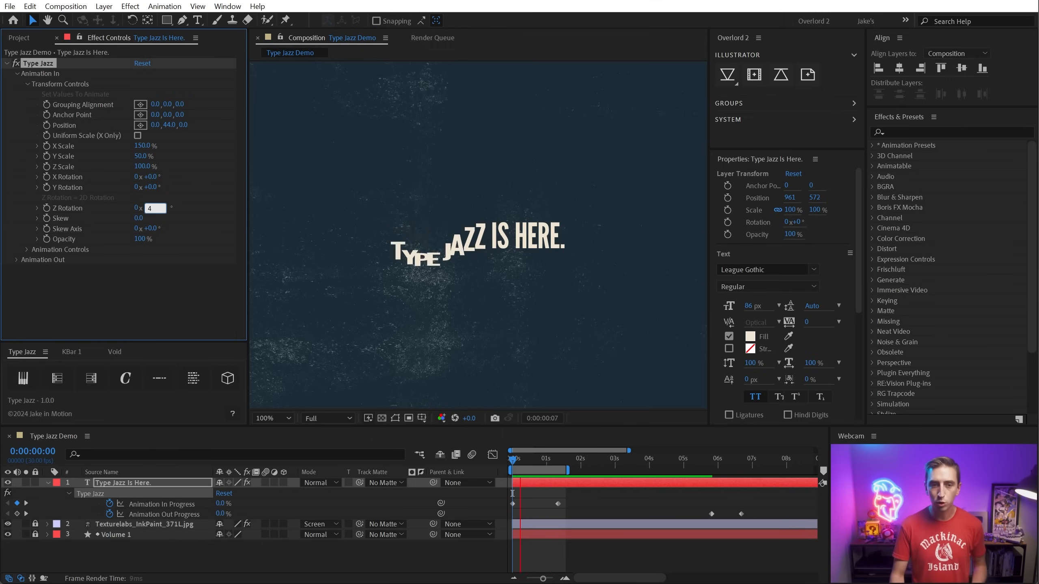
type("0")
key("Return")
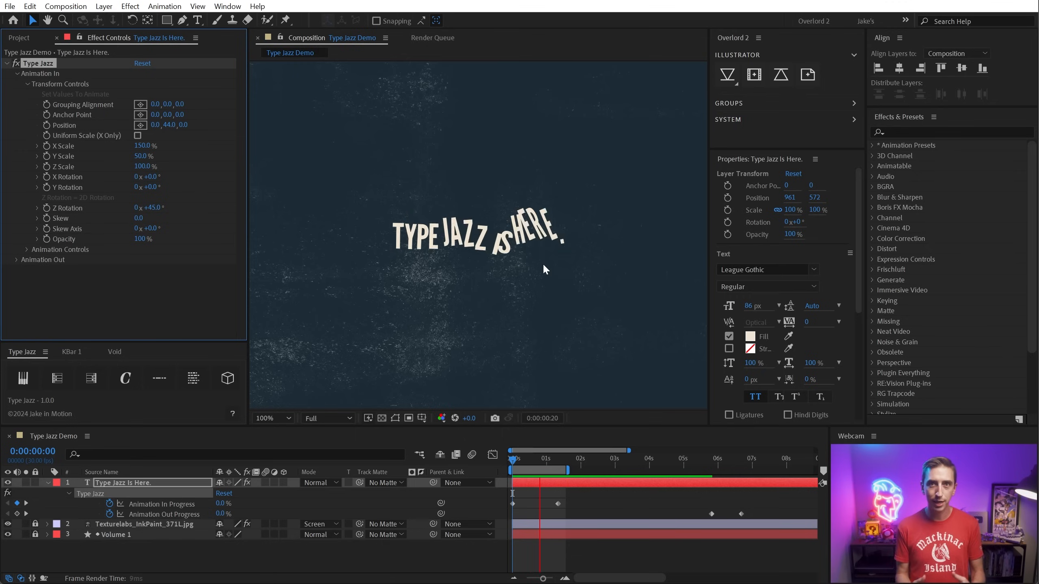
key("space")
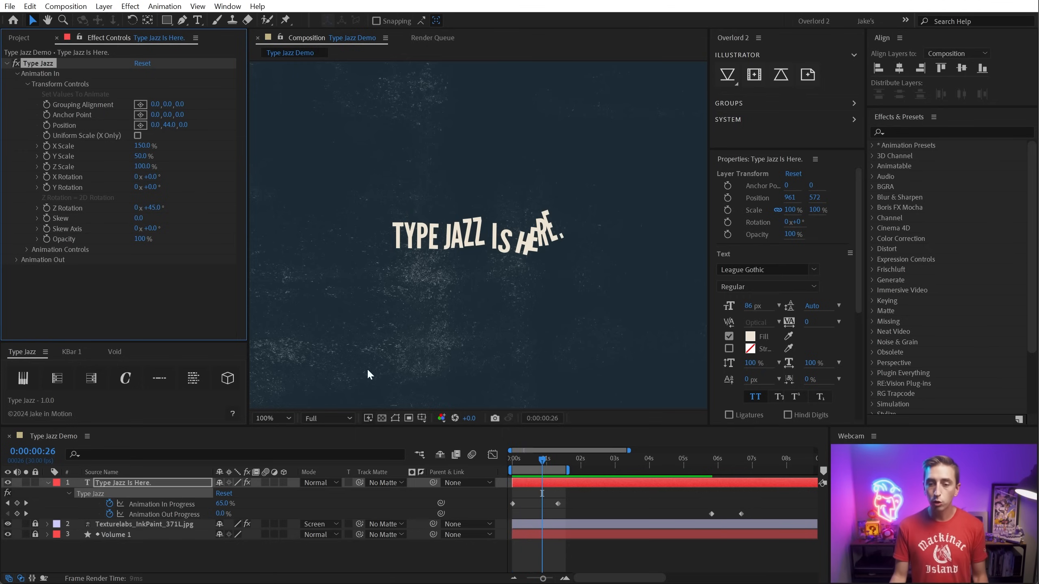
Reset the Type Jazz effect at the first frame and disable Reveal Text in the Animation In Animation Controls
key("Home")
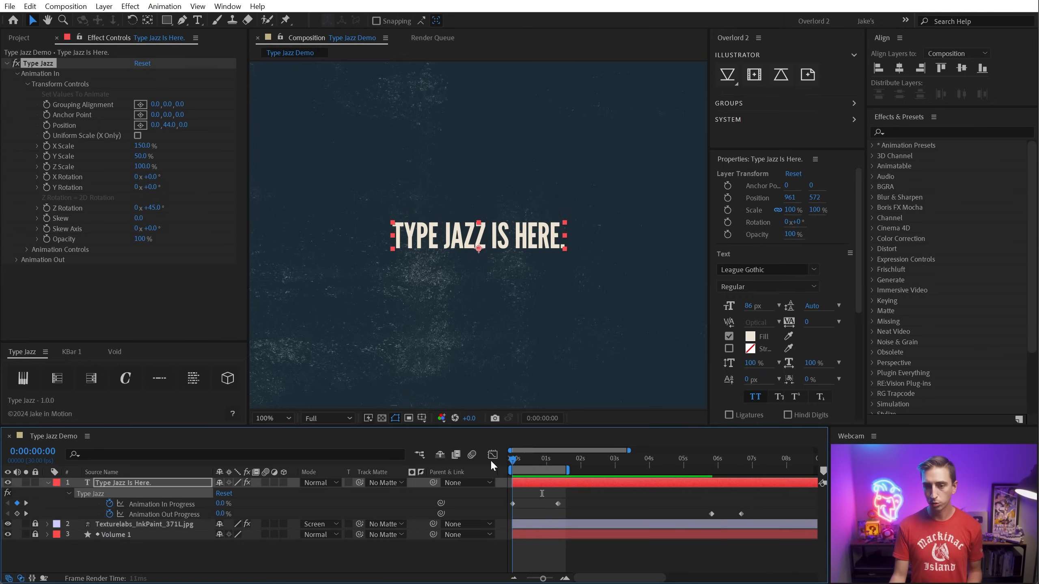
left_click(141, 65)
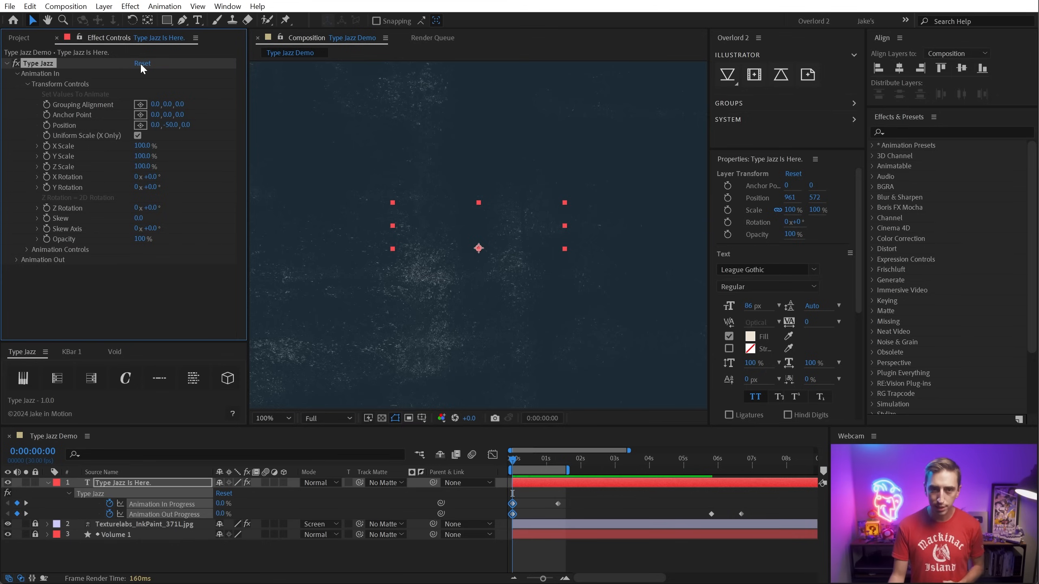
left_click(26, 250)
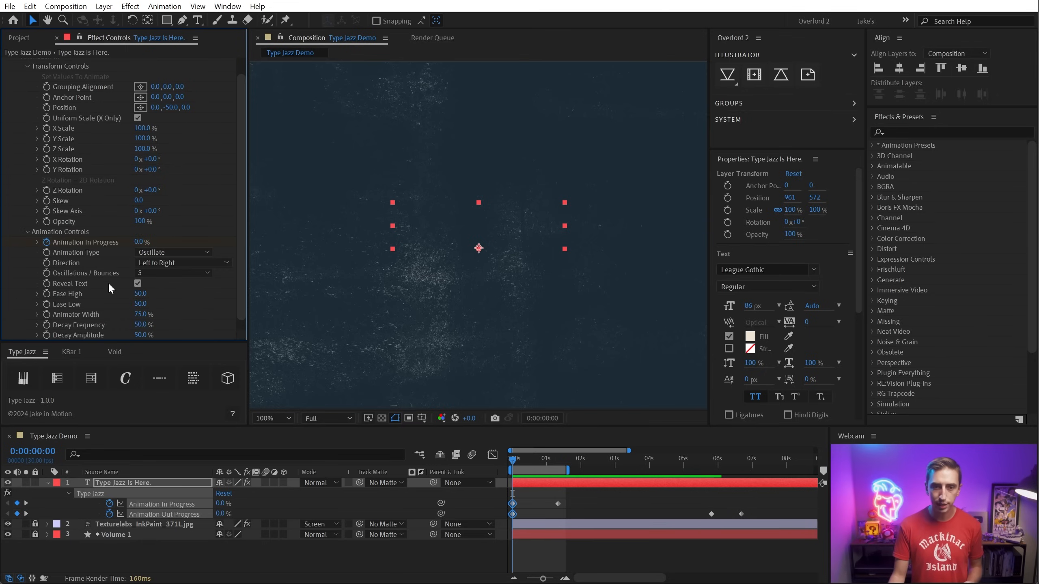
left_click(138, 283)
left_click(28, 233)
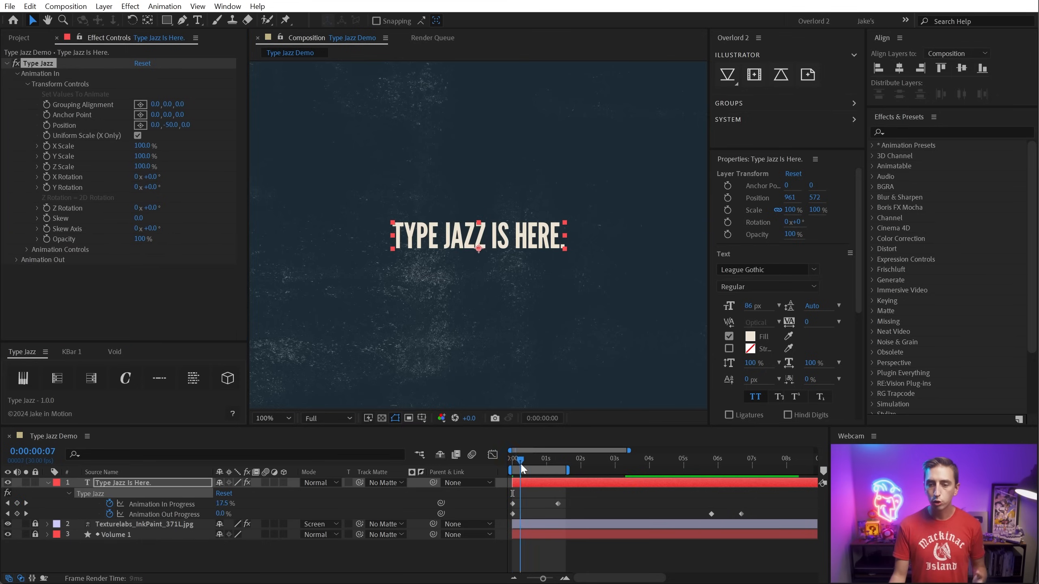
Move the current time to 0:00:00:22 and enable per-character 3D for the text layer
left_click_drag(520, 463, 545, 463)
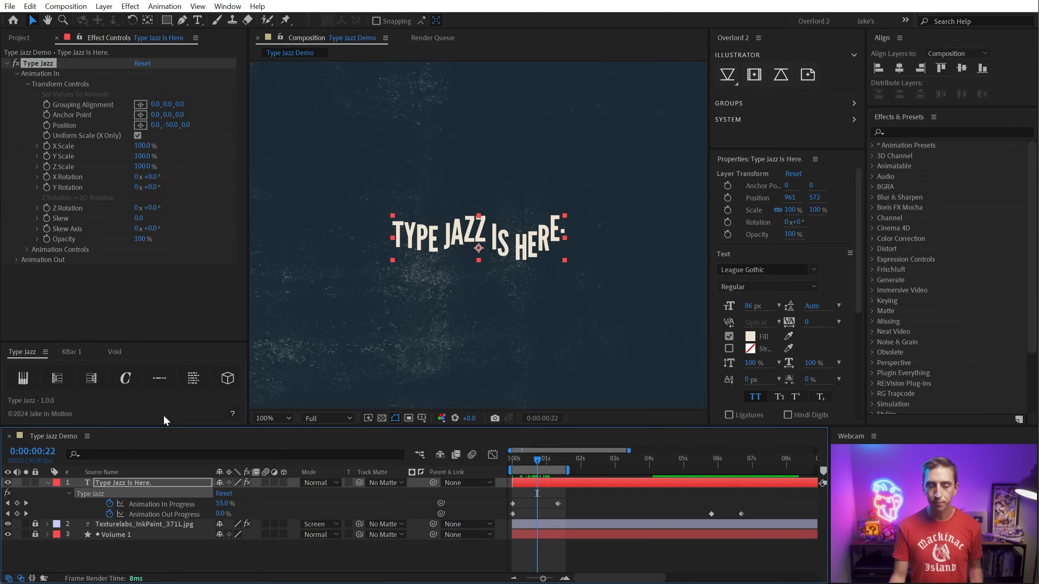
left_click(143, 483)
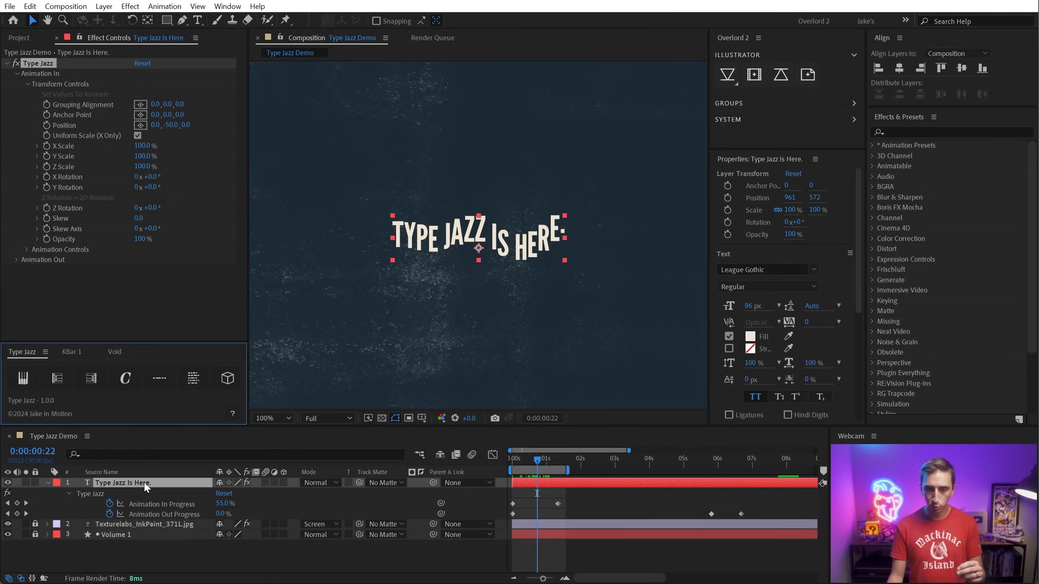
left_click(227, 379)
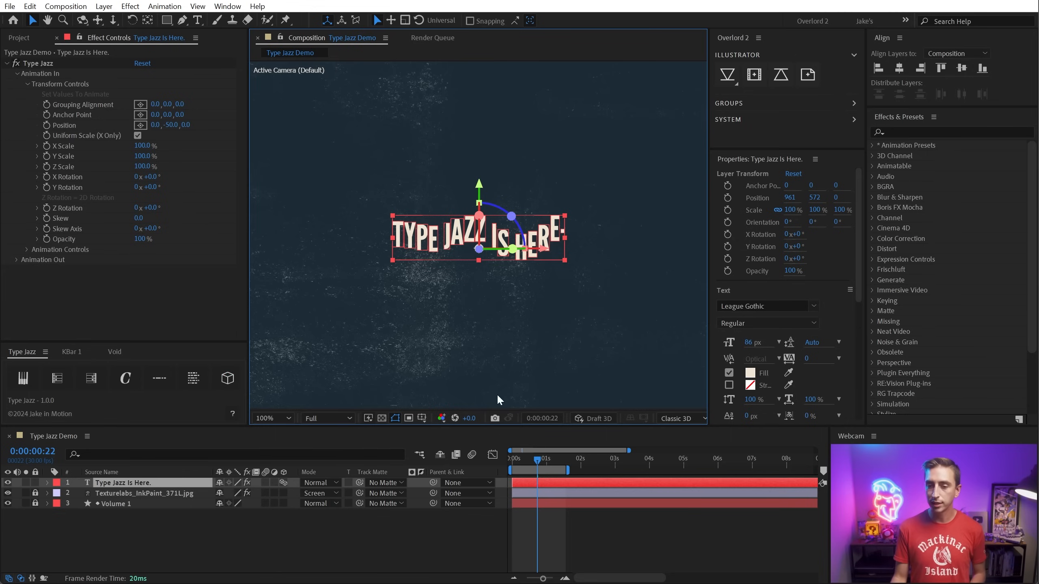
Set the Animation In X Rotation to 90° and Position Y to 0, and preview without layer controls
left_click(40, 64)
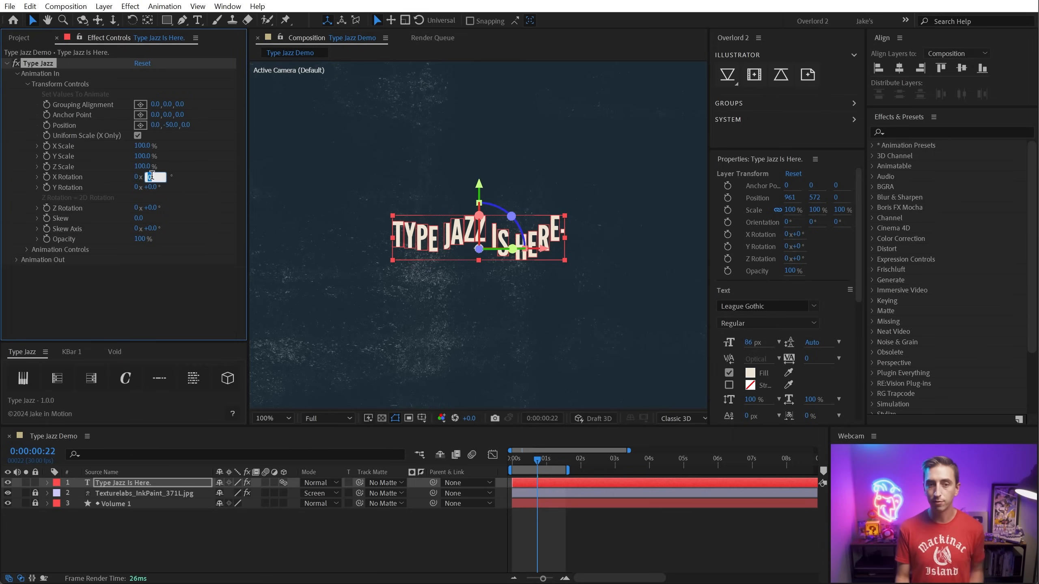
type("90")
key("Return")
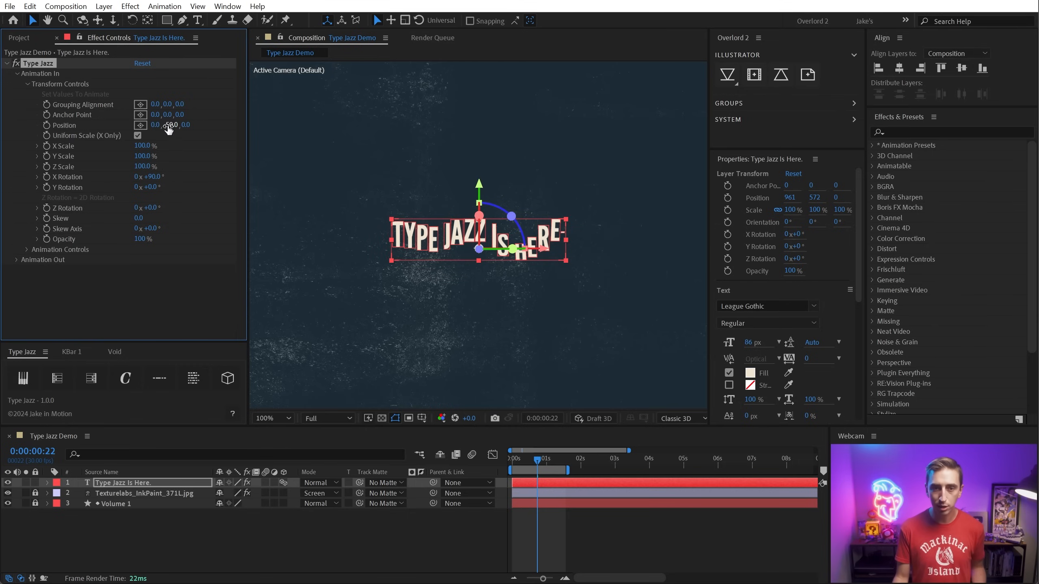
left_click(170, 125)
type("0")
key("Return")
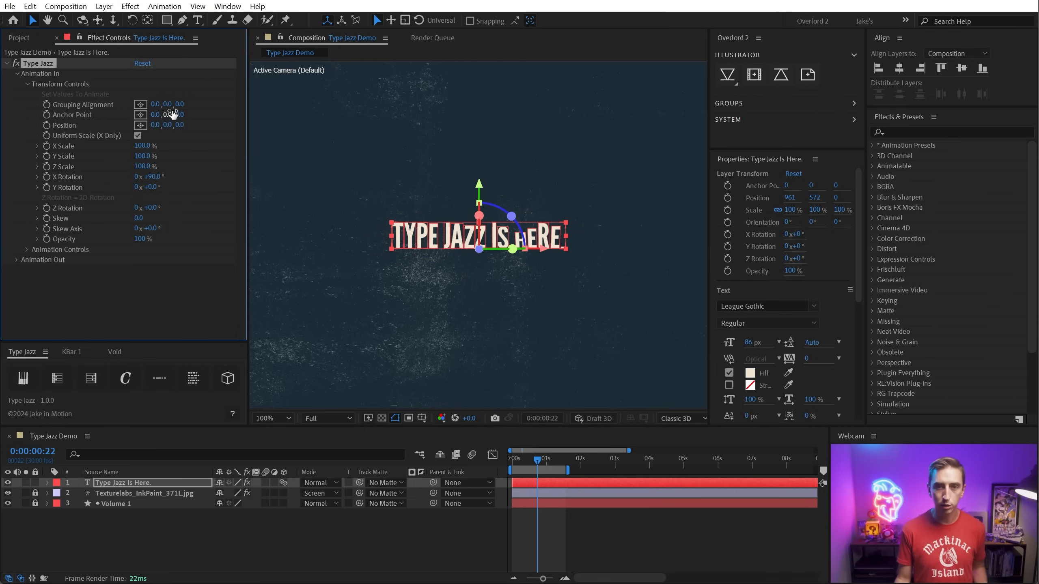
key("ctrl+shift+h")
key("space")
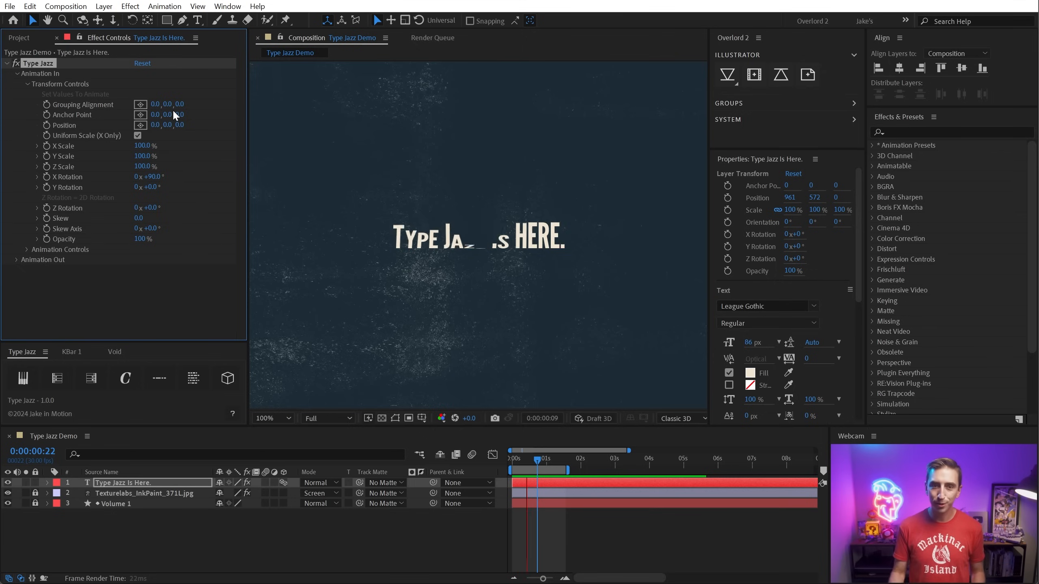
Set the Animation In Grouping Alignment Y to -120 and preview the letters flipping
left_click(168, 105)
type("120")
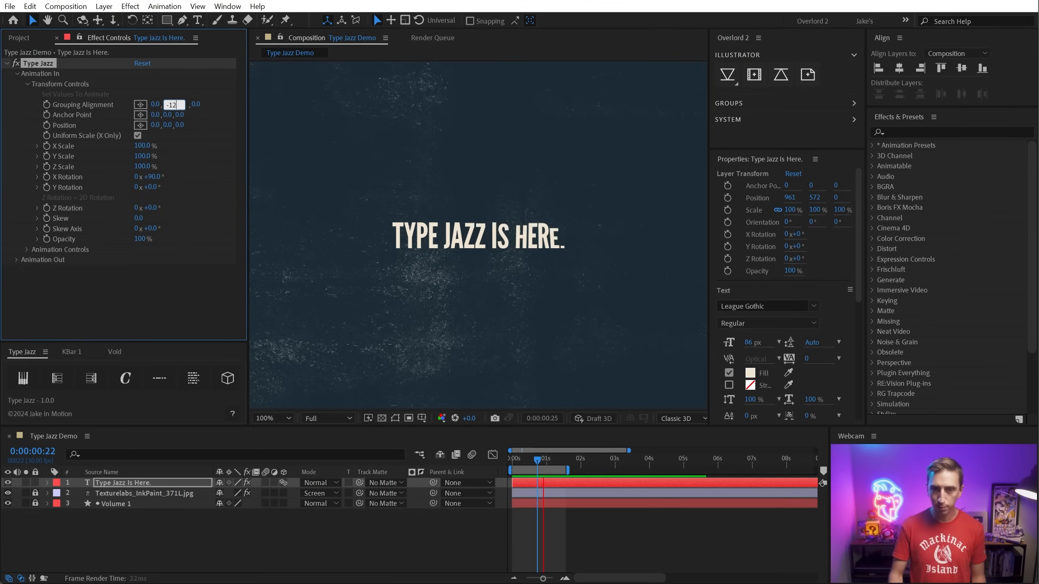
key("Return")
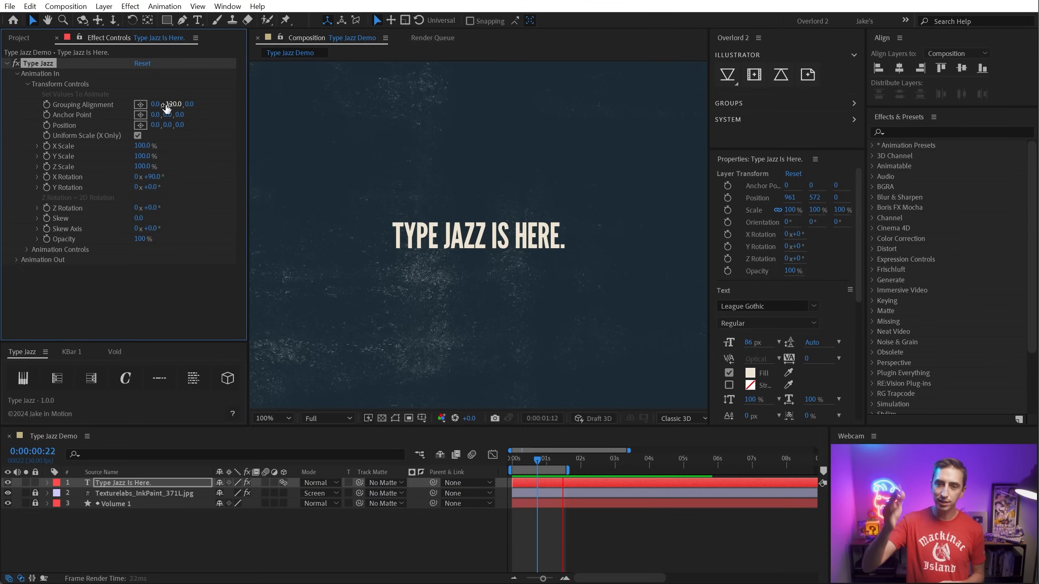
key("space")
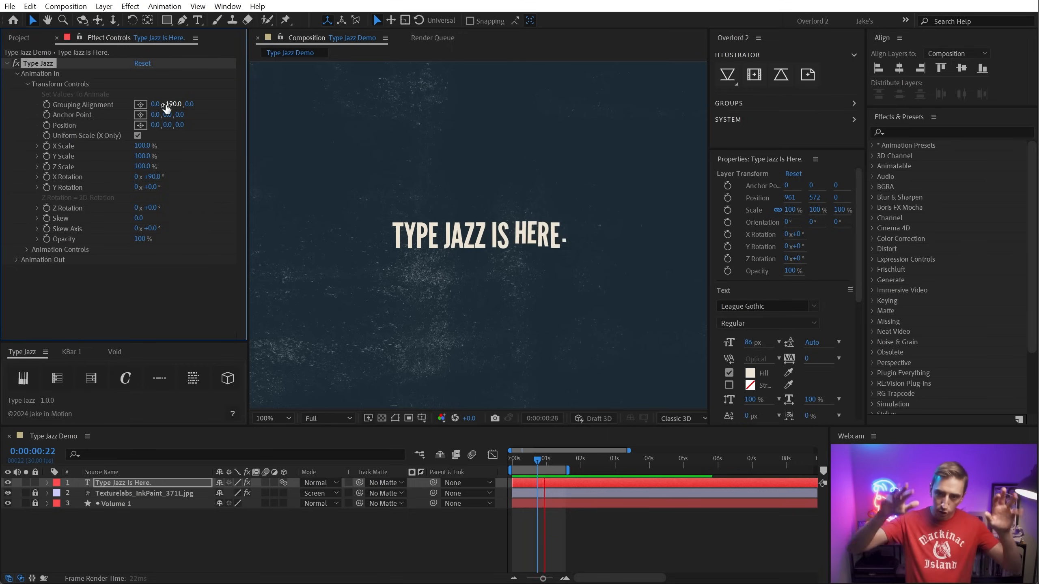
Enable Reveal Text for Animation In, shift the text layer slightly later in time, and preview from the first frame
left_click(27, 249)
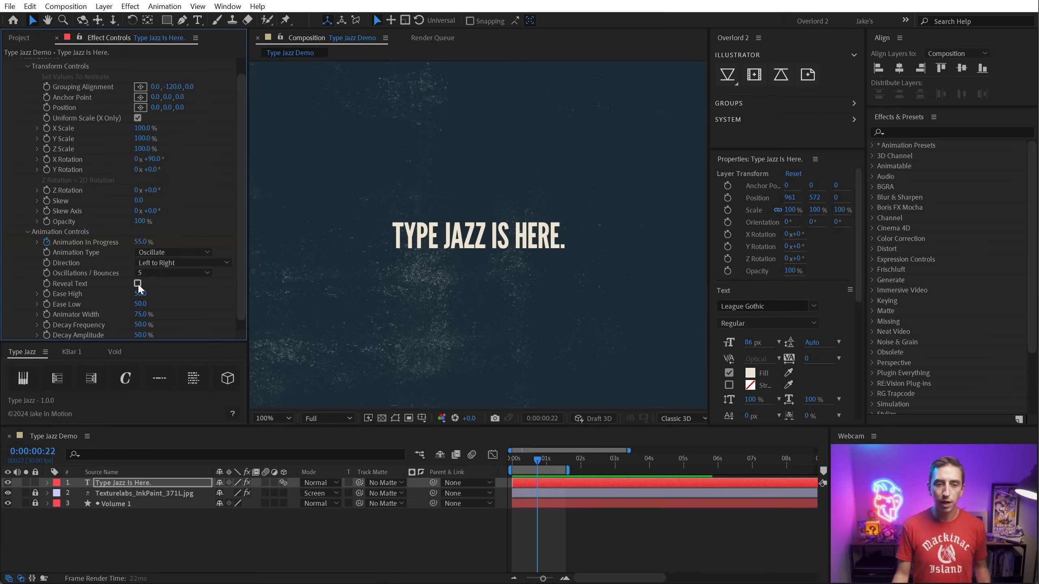
left_click(28, 233)
left_click_drag(532, 460, 552, 485)
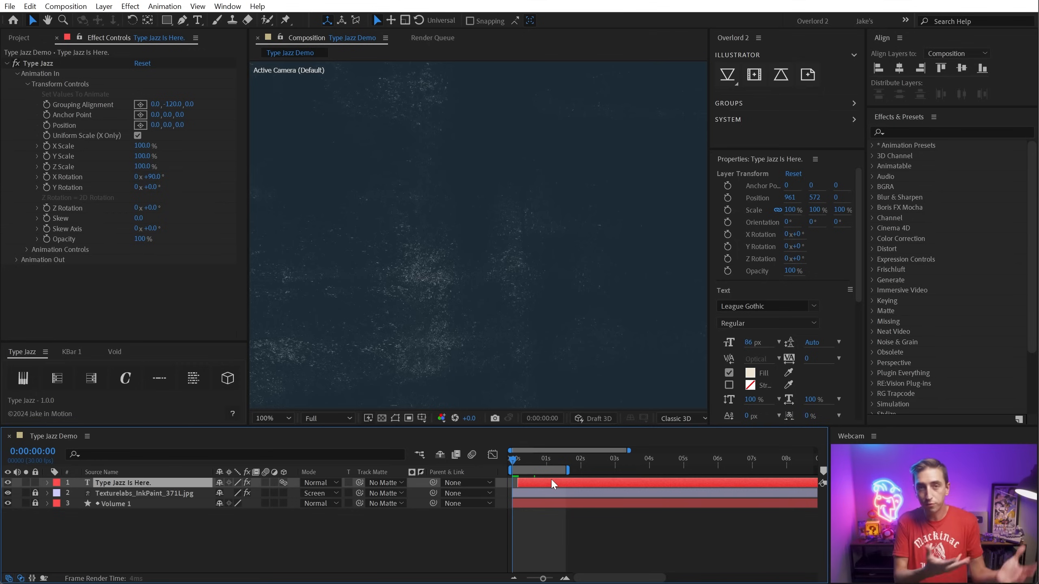
key("space")
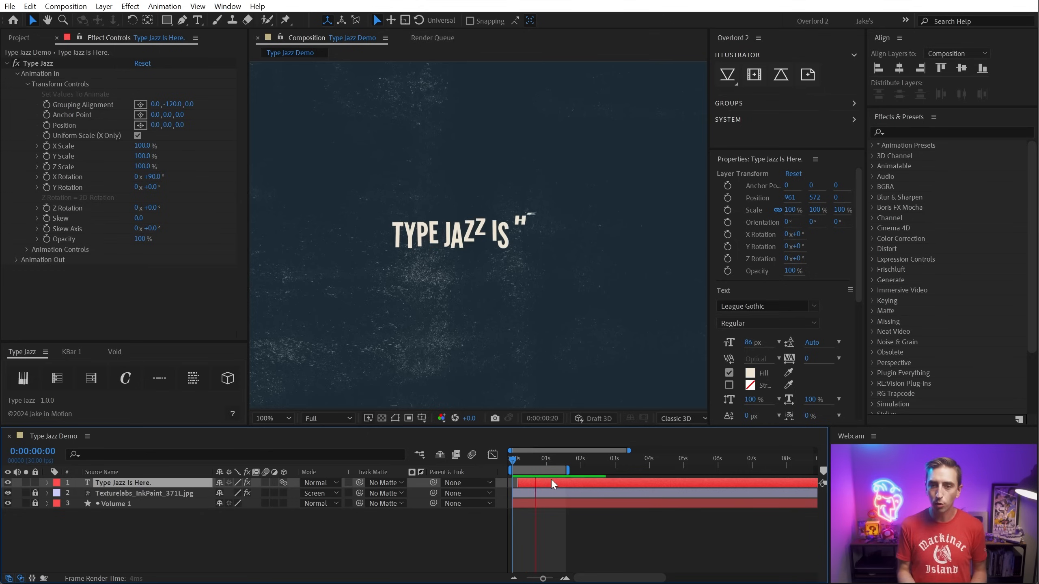
key("space")
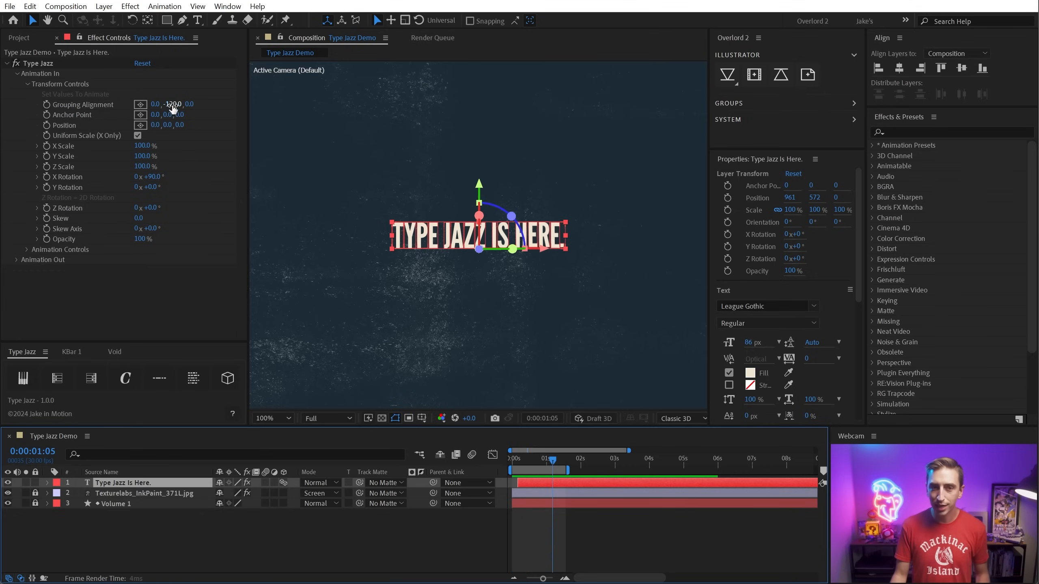
Set the Animation In Grouping Alignment Y to -50 and Z to about 27, and check the pose at 0:00:00:22
left_click(173, 105)
type("-50")
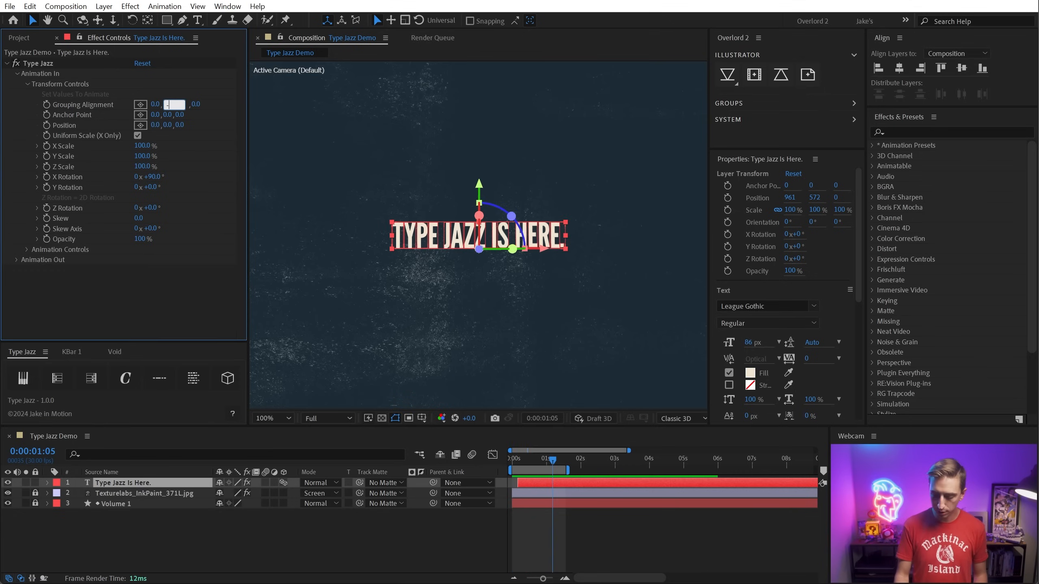
key("Return")
left_click_drag(188, 105, 204, 105)
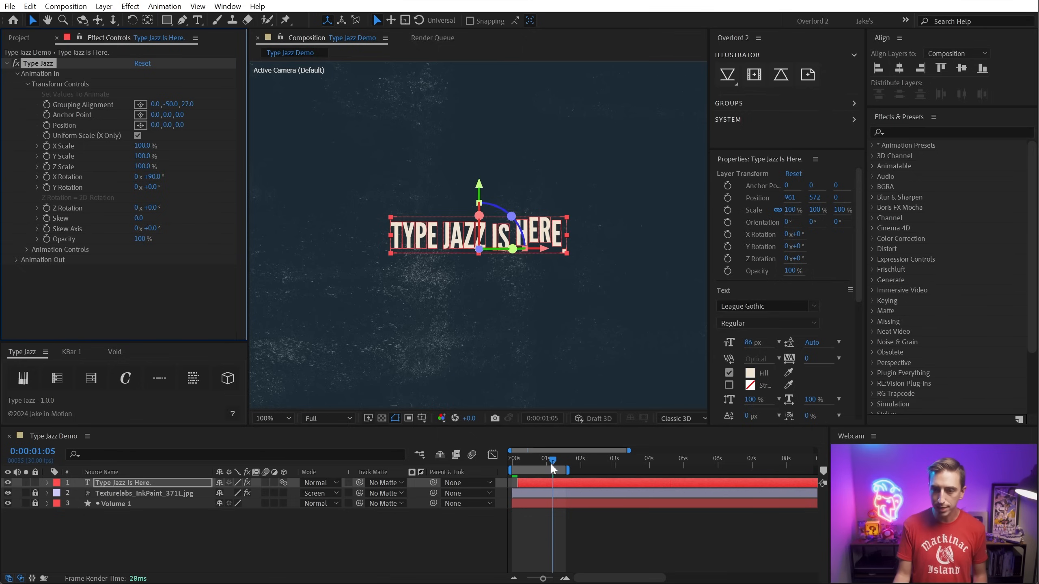
mouse_move(552, 467)
left_mouse_down()
mouse_move(522, 460)
mouse_move(538, 462)
left_mouse_up()
Set X Rotation to -90°, rotate the text layer in 3D to about 348.5°, 38.6°, 4°, and preview
key("w")
left_click(154, 177)
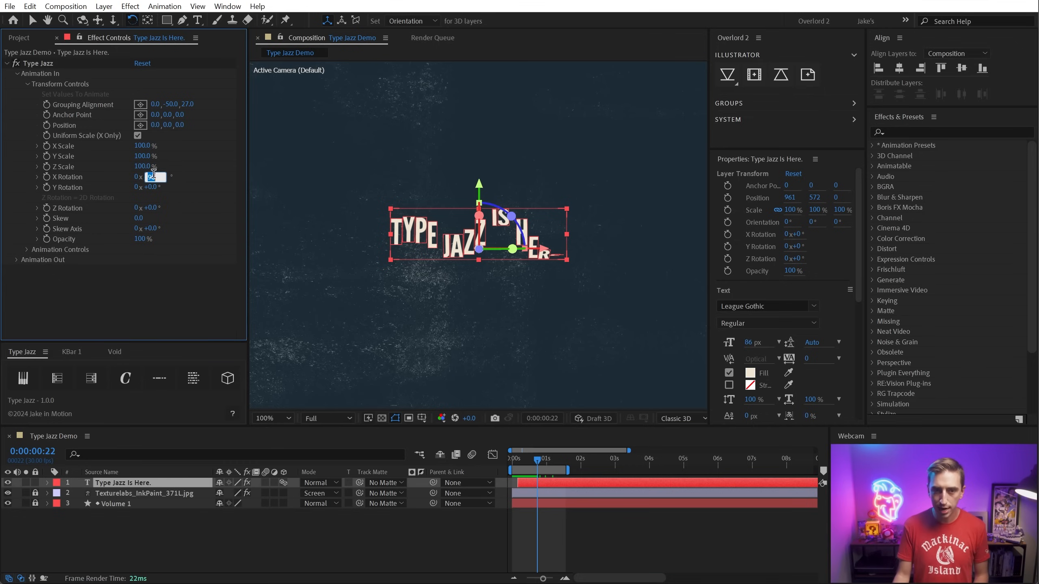
key("Return")
left_click_drag(459, 233, 451, 236)
key("ctrl+shift+h")
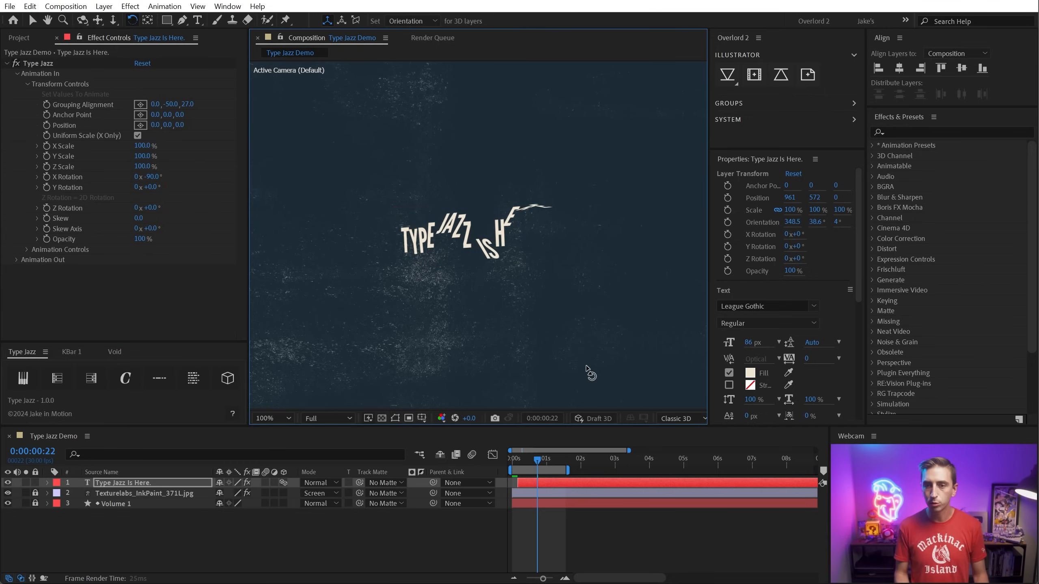
key("space")
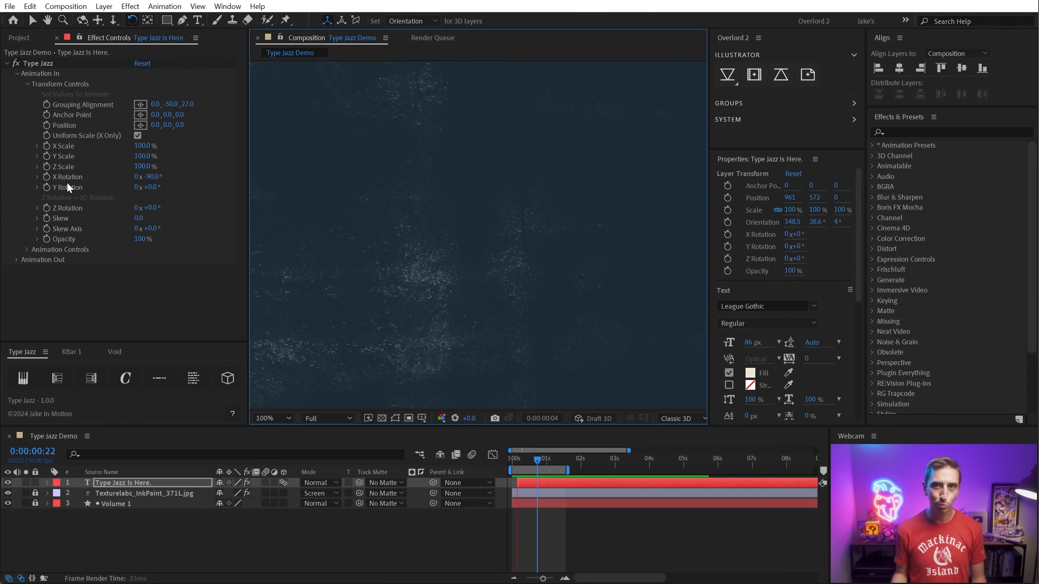
Reset the Type Jazz effect at the first frame, turn off the text layer's per-character 3D, and preview
left_click_drag(524, 453, 512, 451)
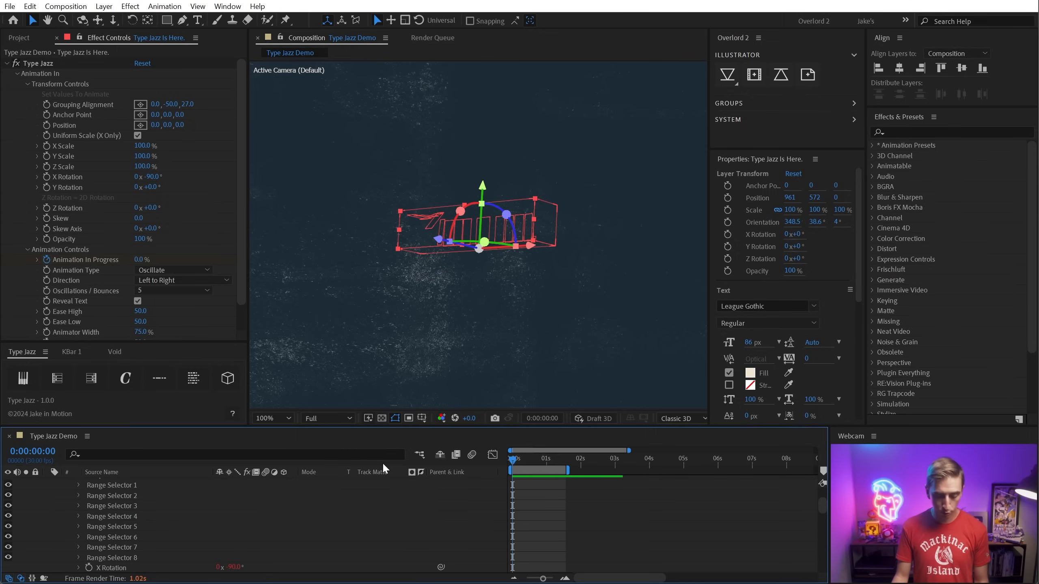
key("u")
left_click(143, 64)
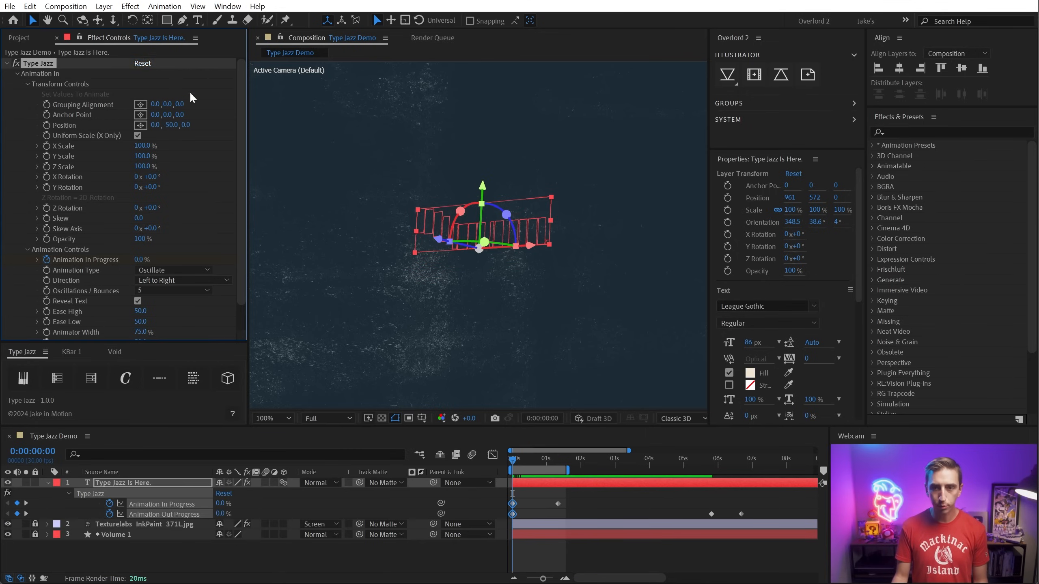
left_click(228, 381)
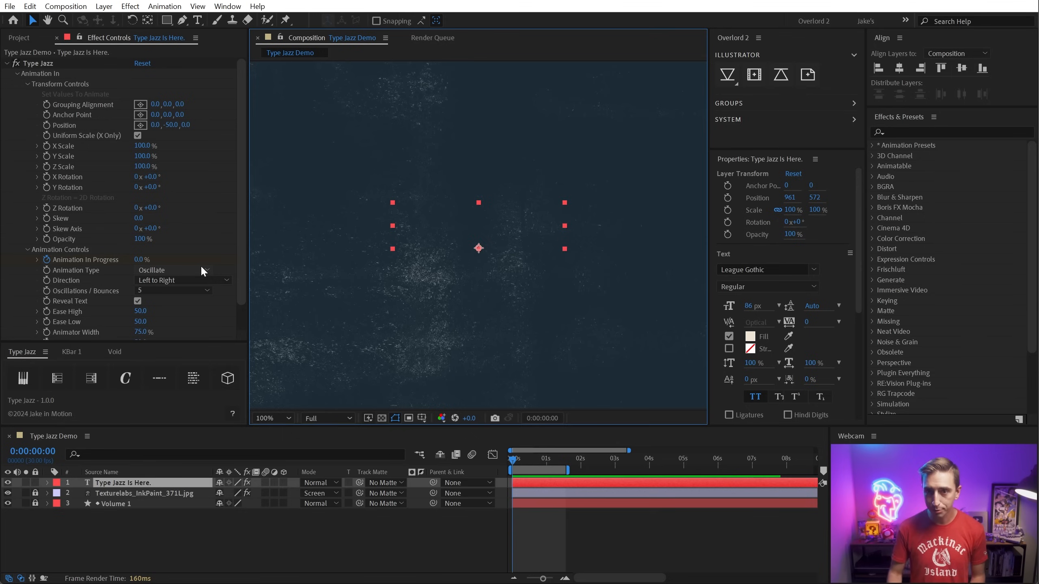
key("space")
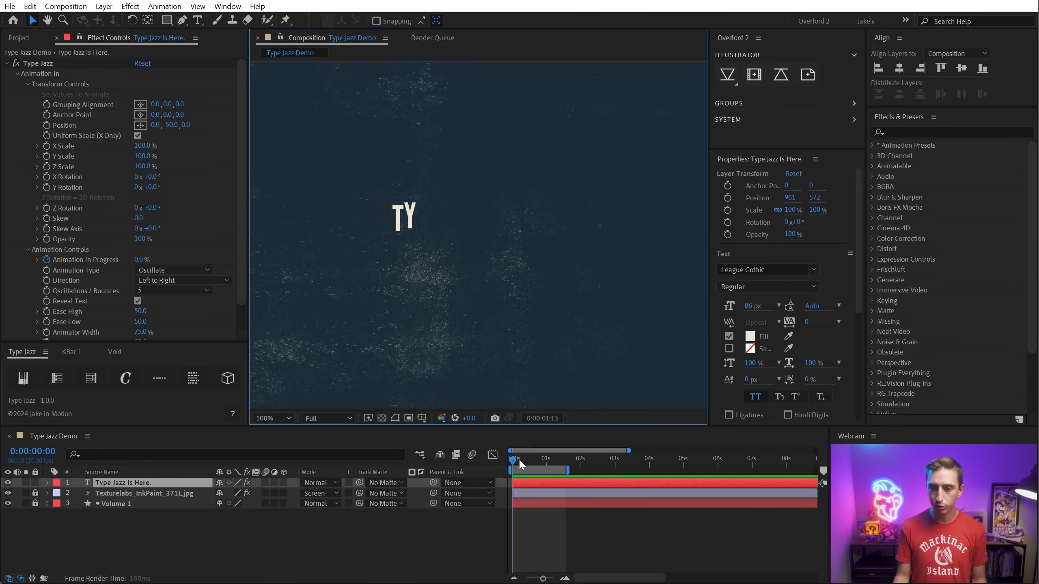
Move to 0:00:00:19, change the Animation In type from Oscillate to Bounce, and preview
left_click_drag(518, 459, 533, 460)
left_click(173, 271)
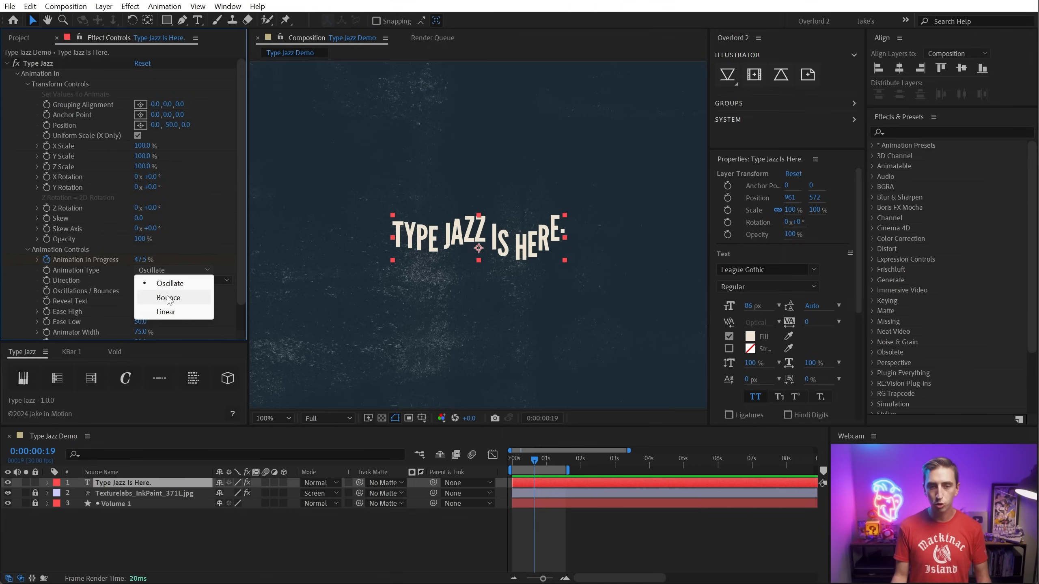
left_click(175, 298)
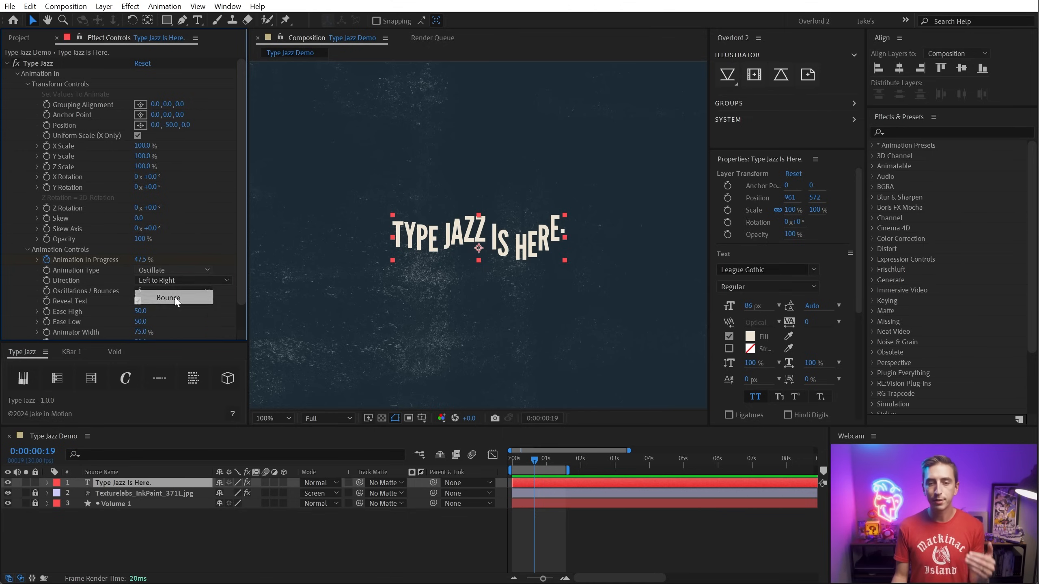
key("space")
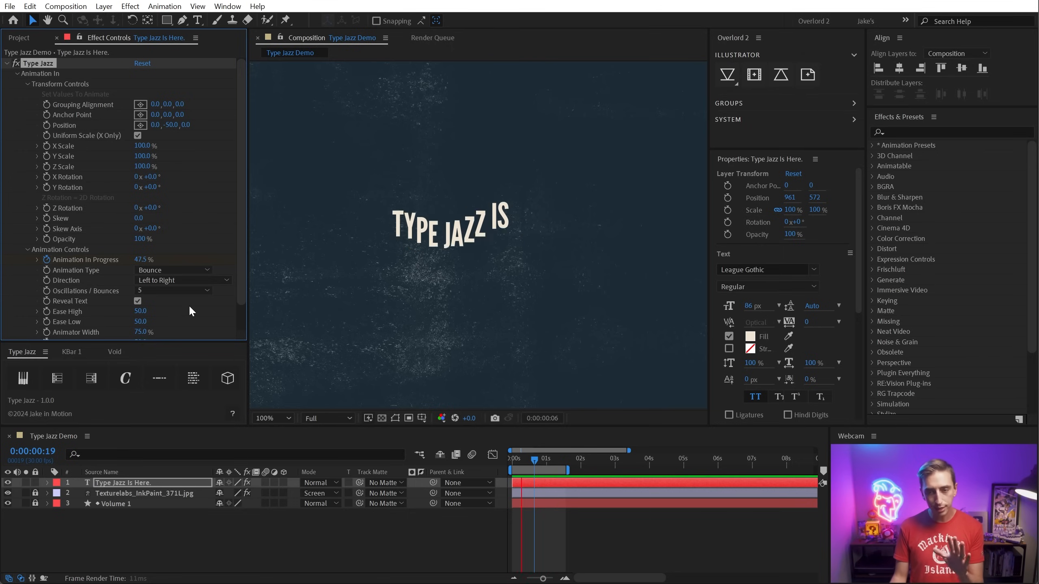
Set the Animation In Ease High to 80 and Ease Low to -40
scroll(174, 288, "down", 2)
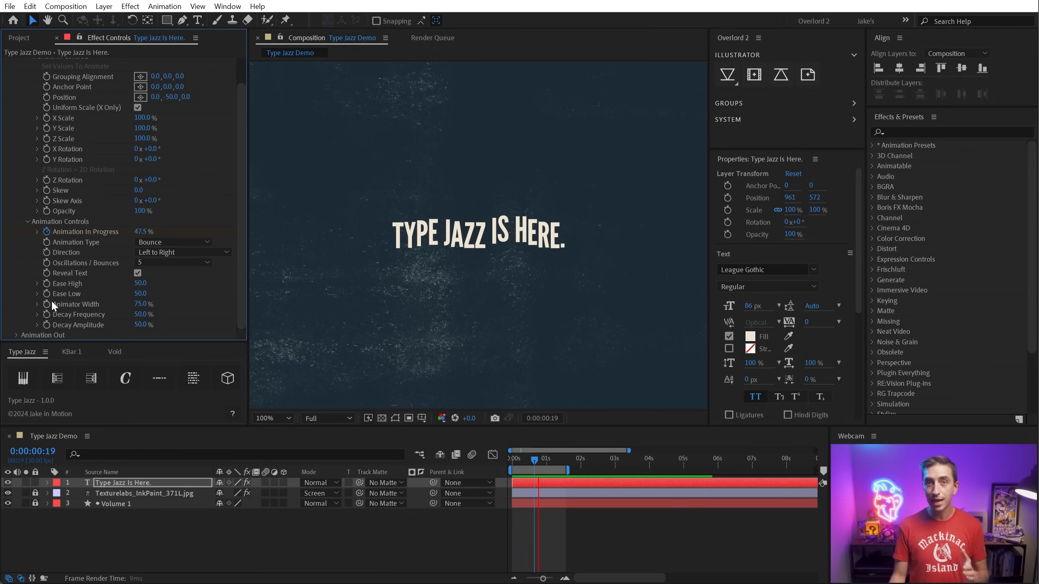
left_click(141, 283)
type("80")
key("Tab")
type("-40")
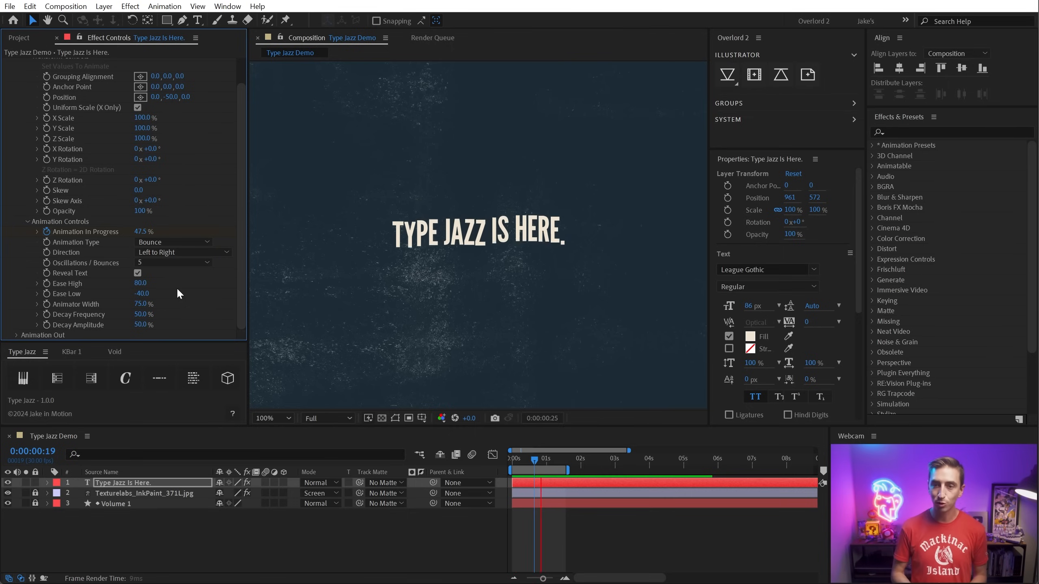
Set the Animation In Position Y value to -150
left_click(166, 96)
type("-15")
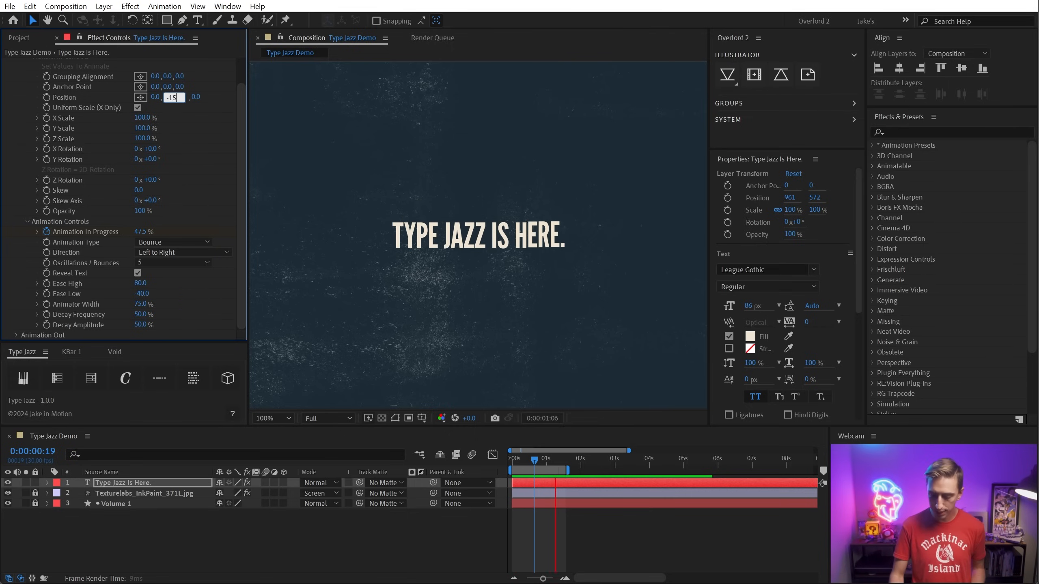
type("0")
key("Return")
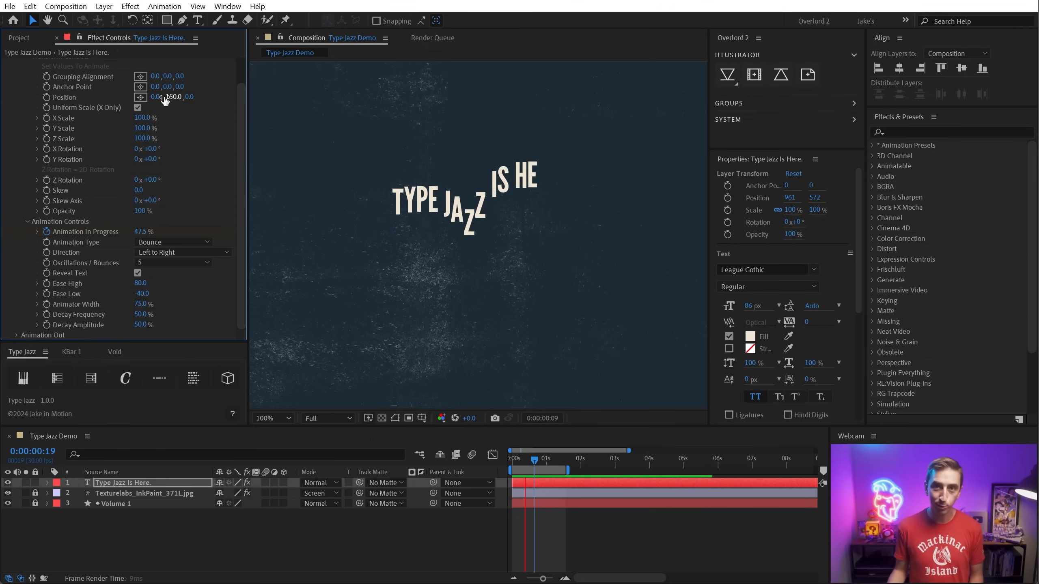
Set the Animation In Ease High to 60 and Ease Low to -20
left_click(139, 283)
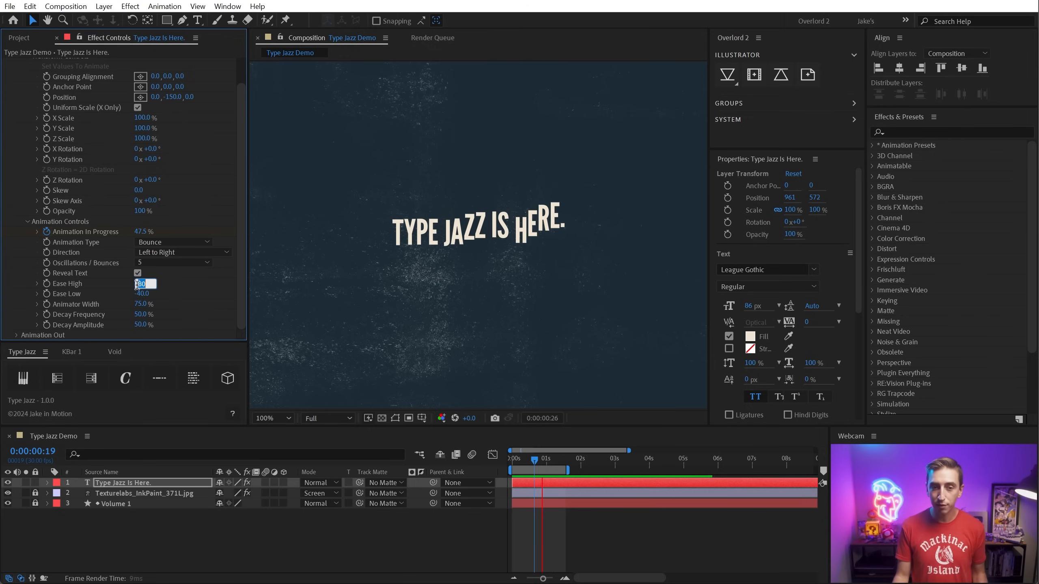
type("60")
key("Tab")
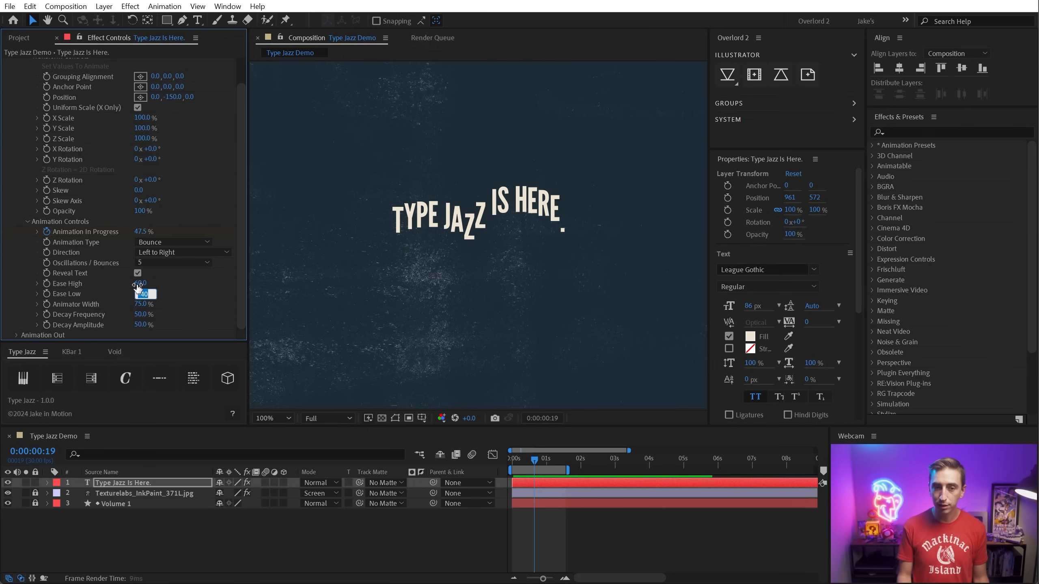
type("-20")
key("Return")
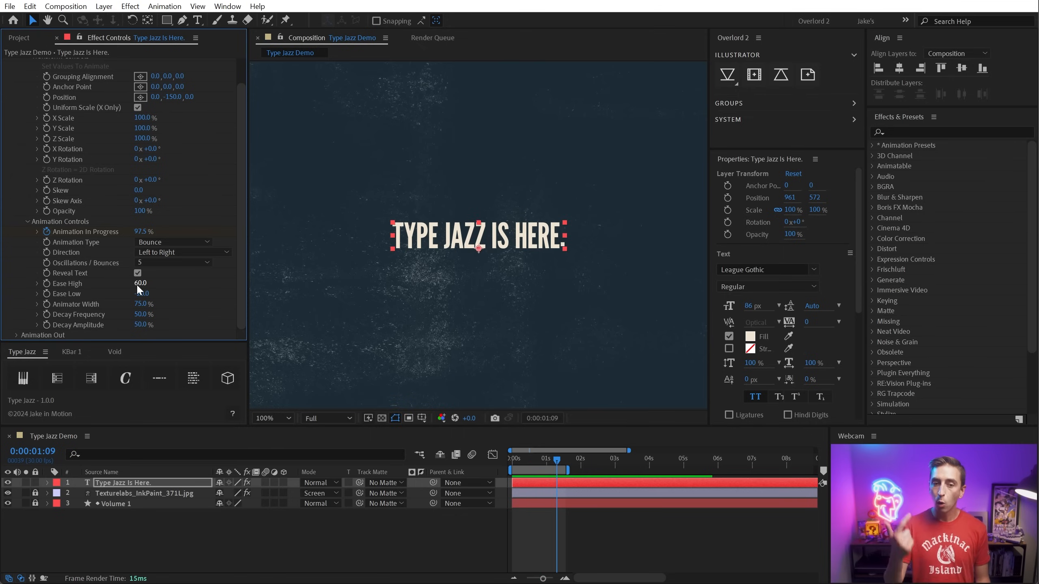
Replace the text layer's wording with a long row of periods
double_click(469, 232)
type("..")
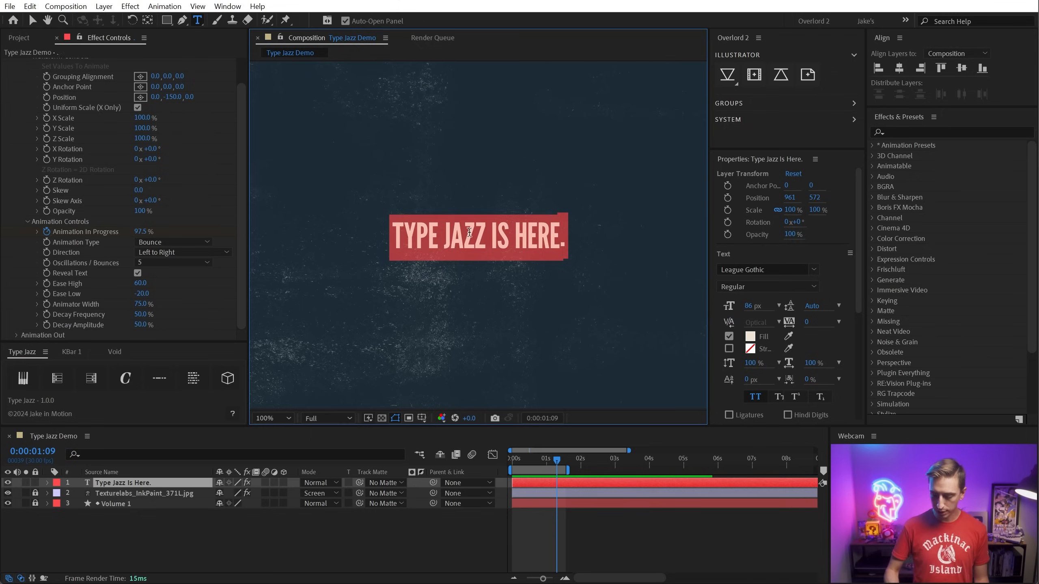
type("....................................................................")
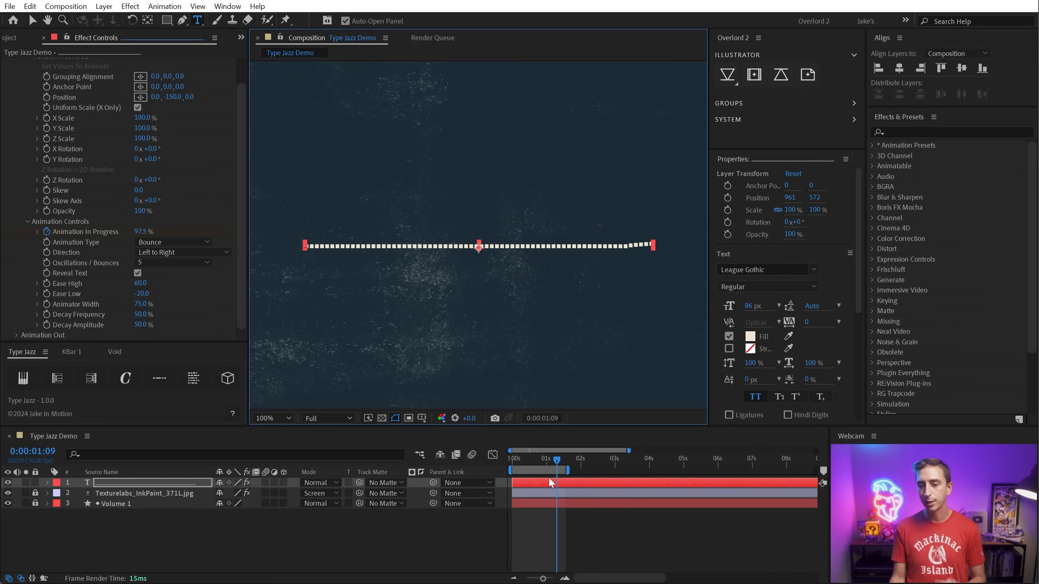
Turn off Reveal Text for Animation In at the first frame and preview the row of periods
left_click_drag(544, 461, 498, 465)
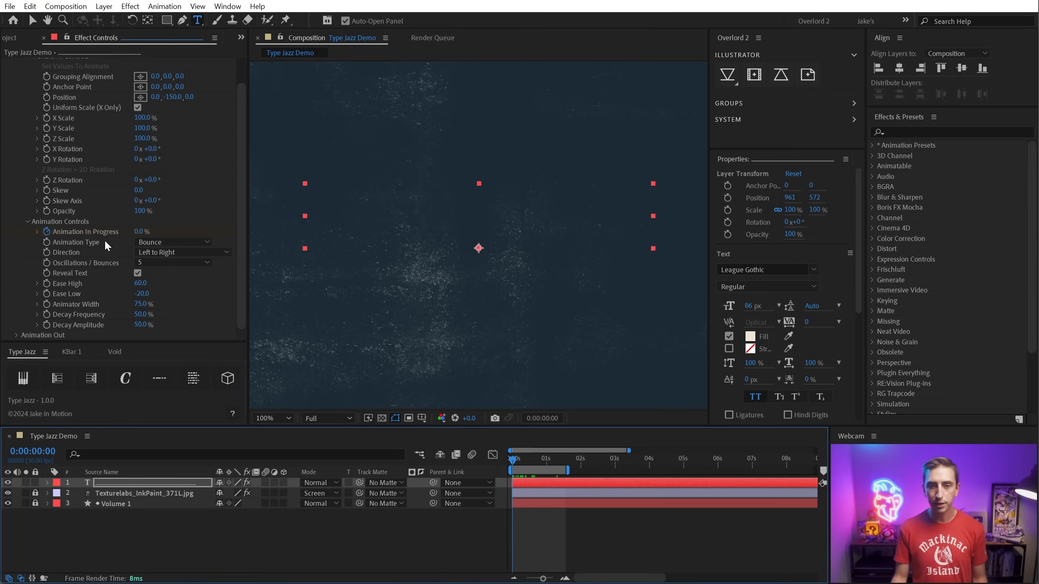
left_click(138, 273)
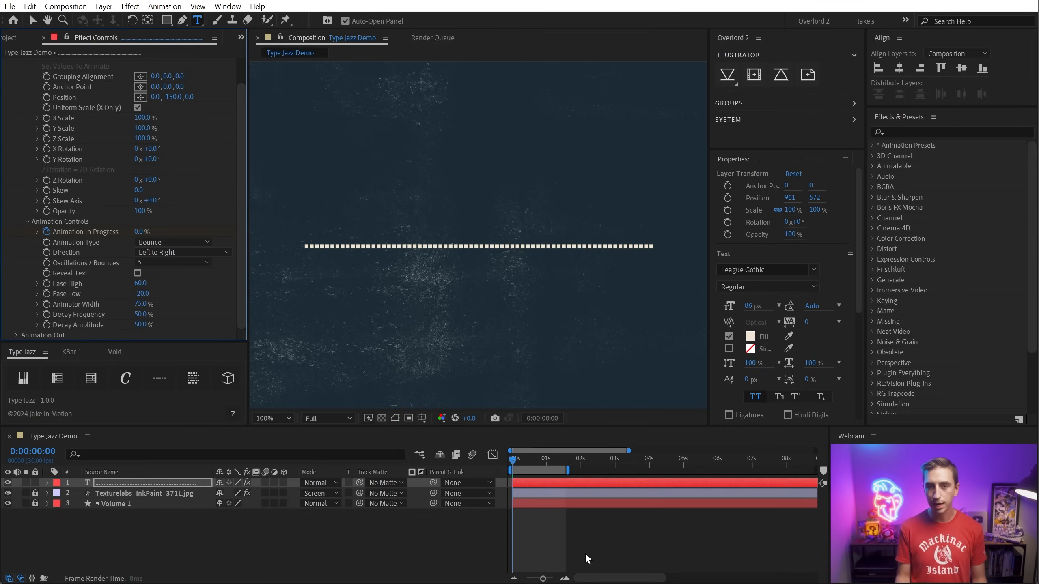
key("space")
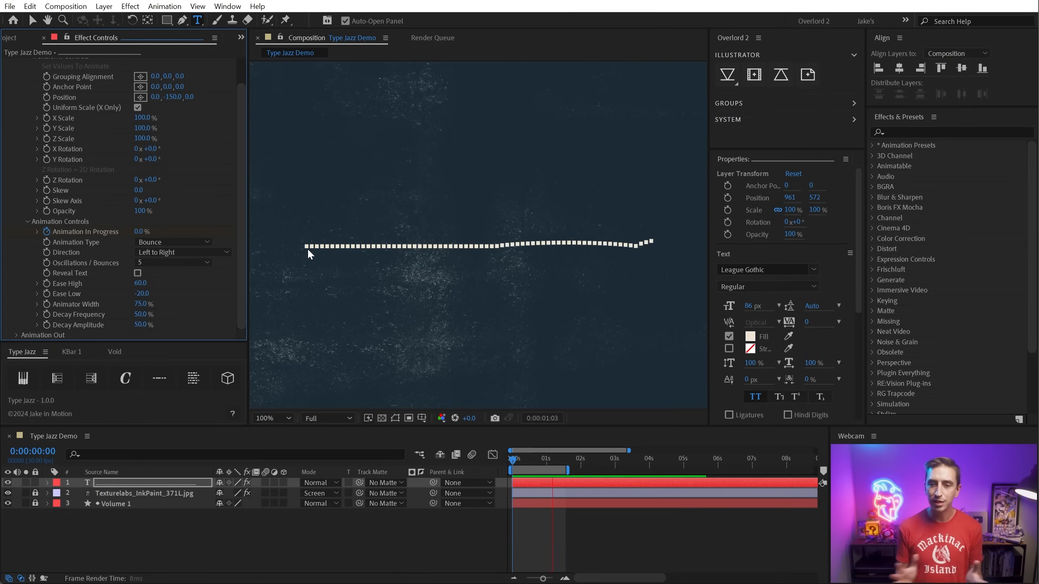
Reduce Animator Width to 40% and then 21%, checking the bounce curve between 0:00:00:15 and 0:00:00:19
left_click_drag(514, 458, 532, 456)
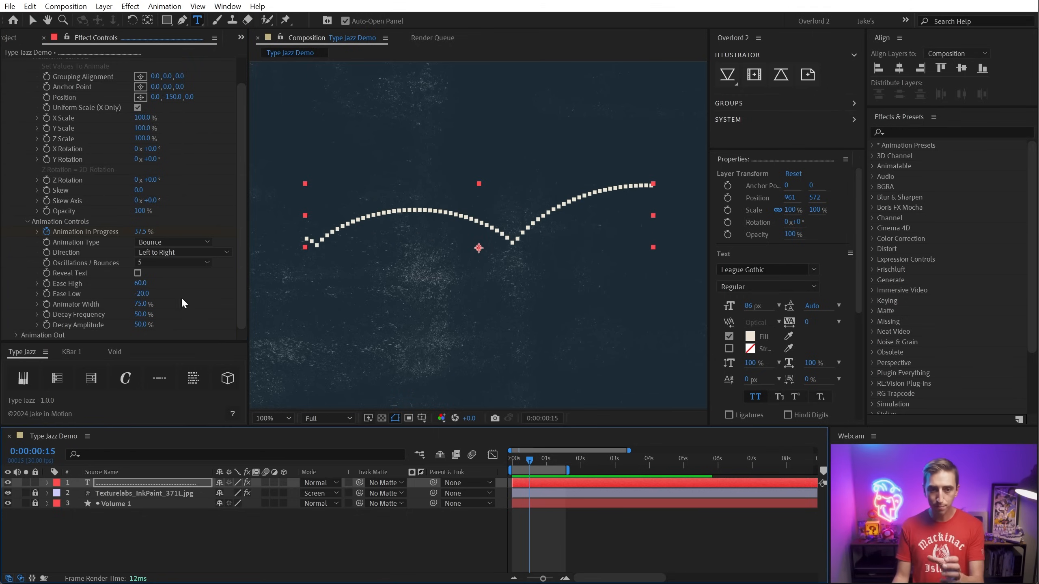
left_click_drag(143, 304, 124, 305)
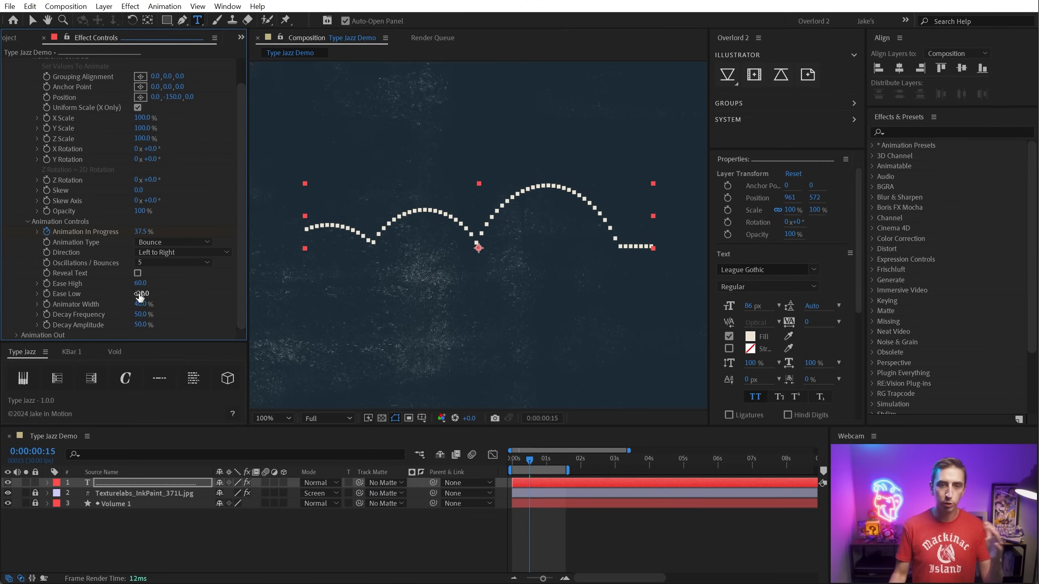
mouse_move(523, 451)
left_mouse_down()
mouse_move(538, 460)
mouse_move(531, 457)
left_mouse_up()
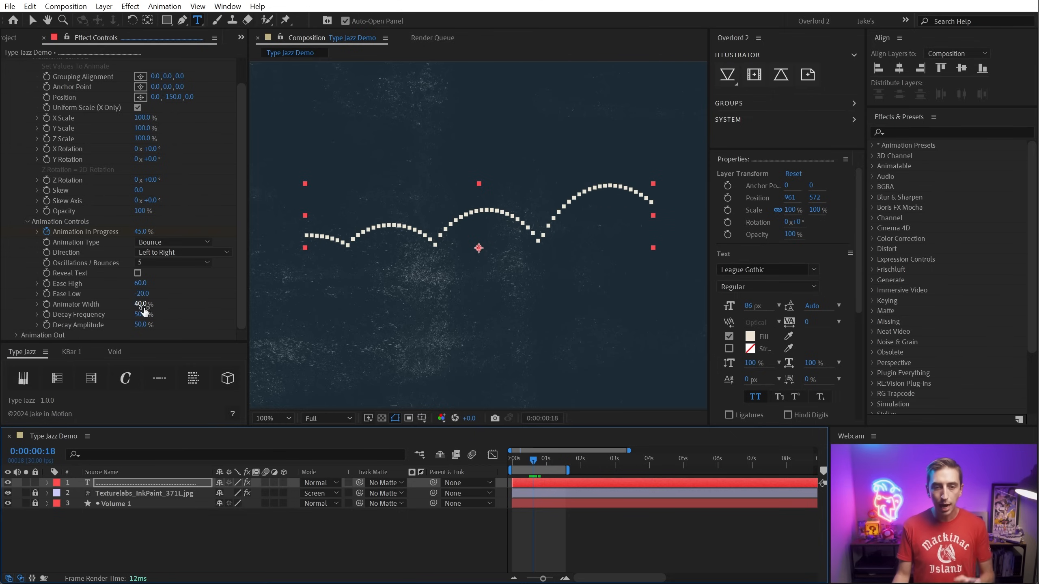
left_click_drag(144, 310, 135, 310)
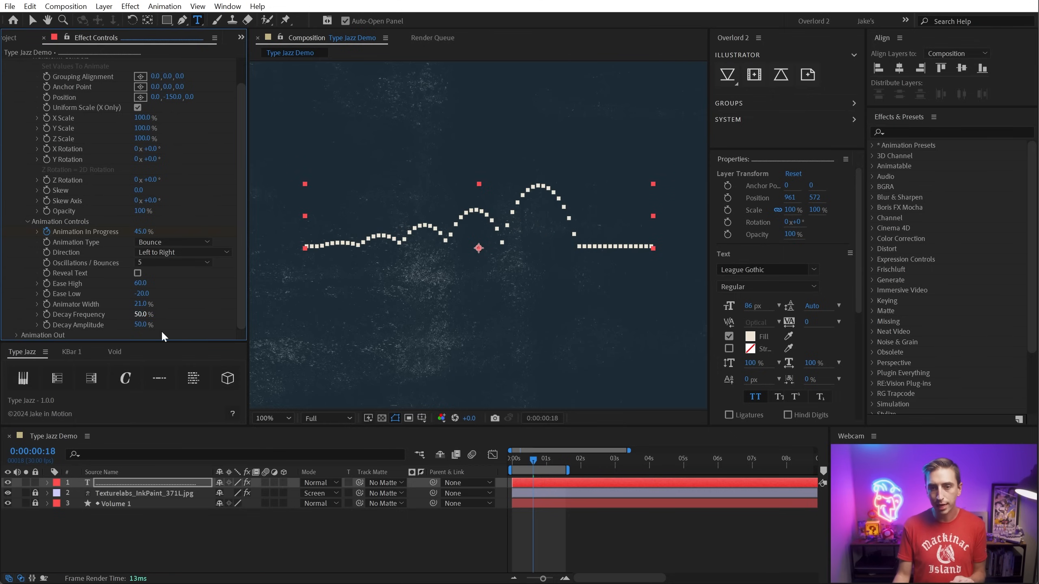
left_click_drag(530, 458, 535, 459)
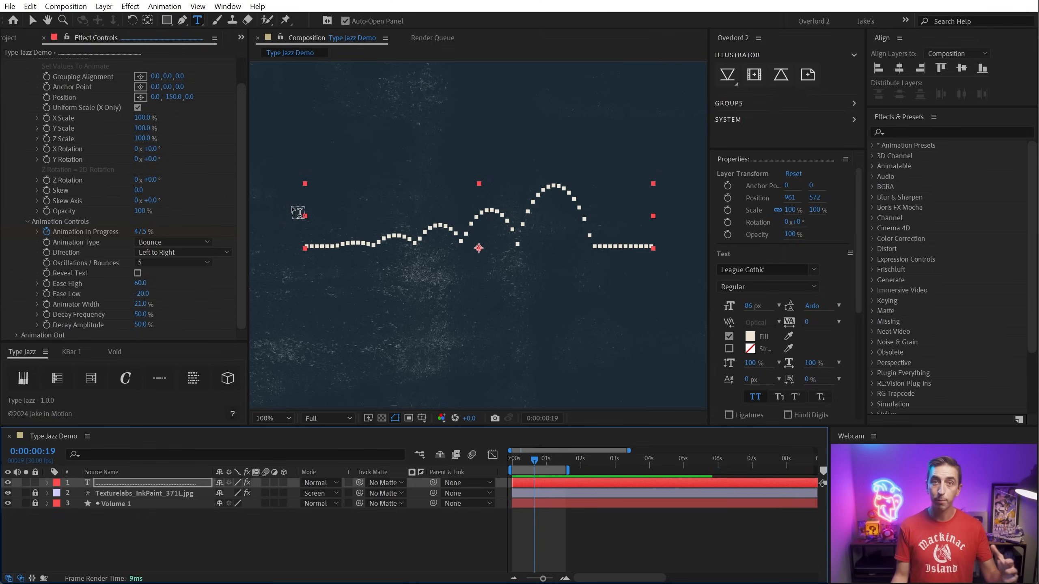
Try Decay Amplitude at 0% and then at 25%
left_click(141, 325)
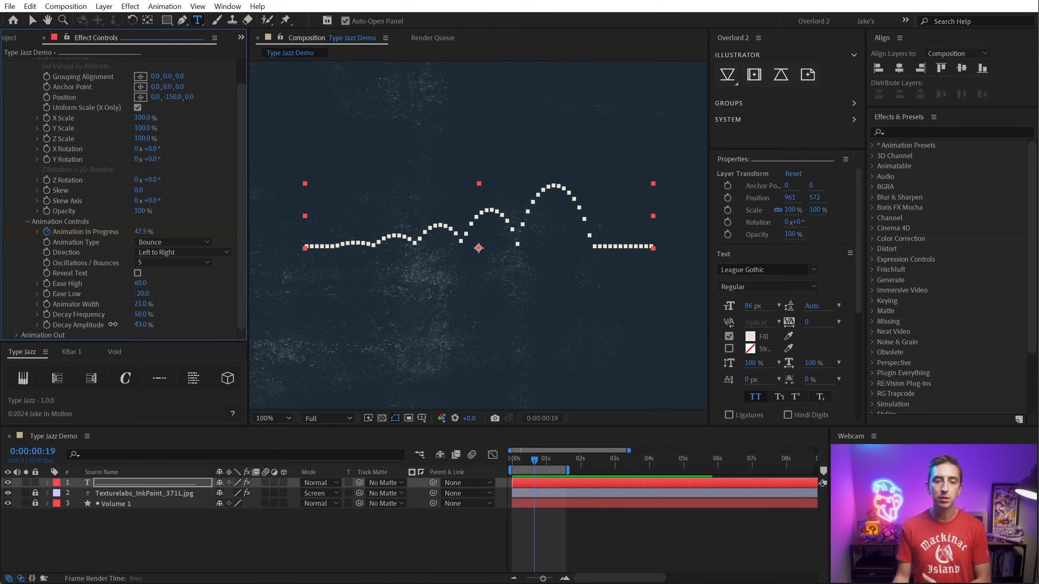
type("0")
key("Return")
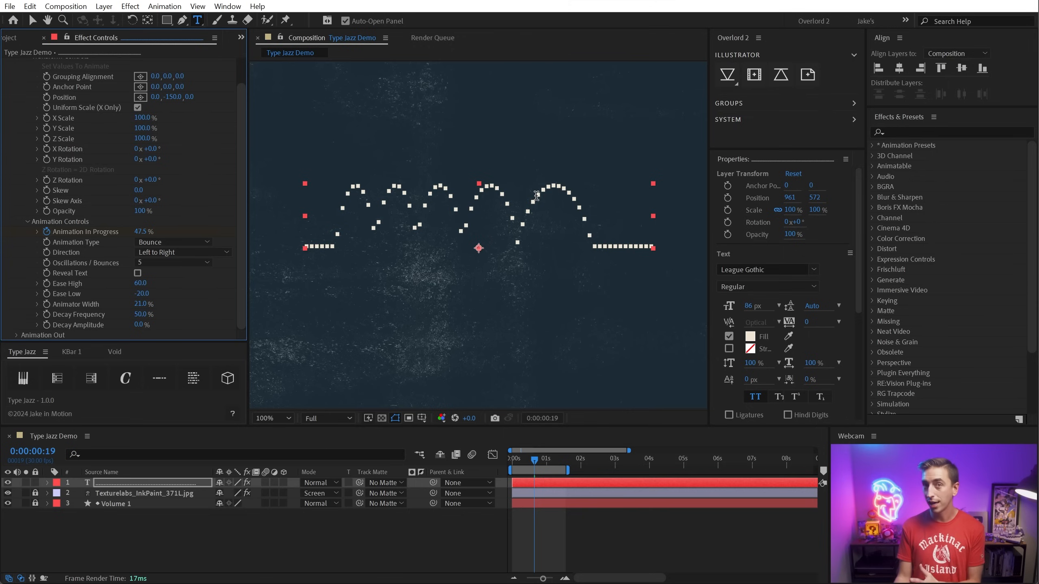
left_click(141, 324)
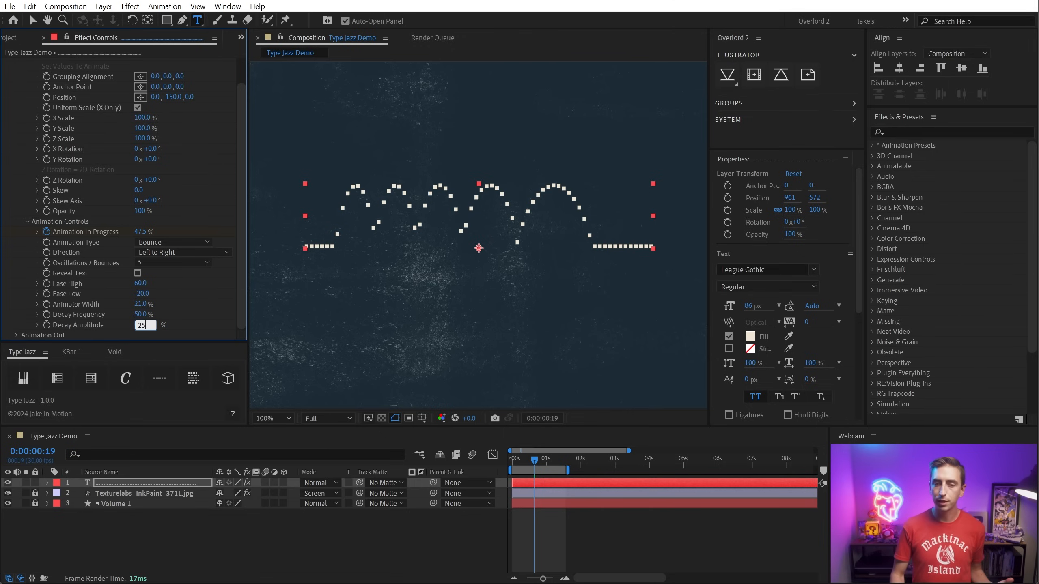
key("Return")
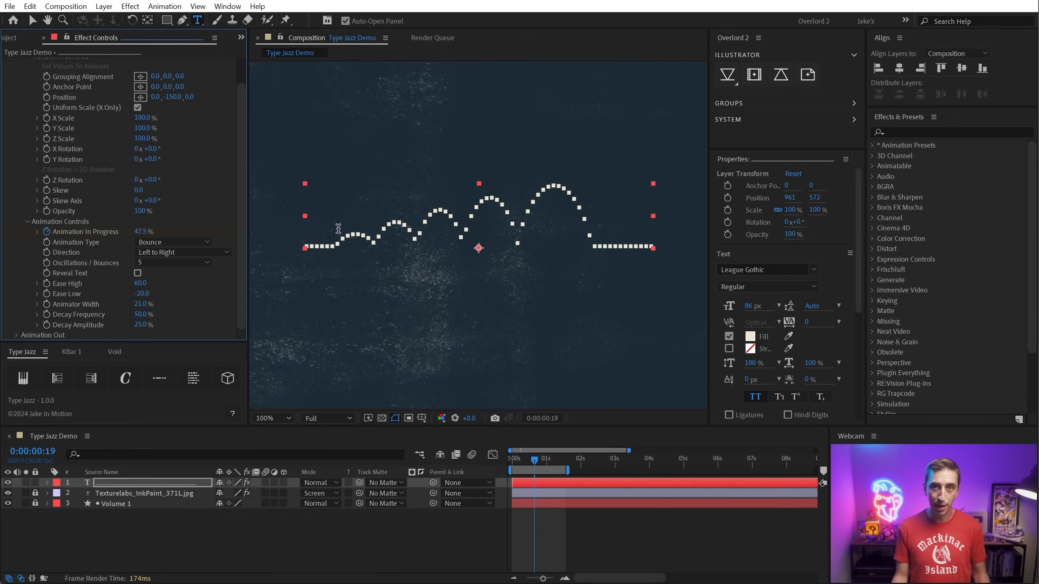
Try Decay Amplitude at 50% and then at 75%
left_click(140, 325)
type("50")
key("Return")
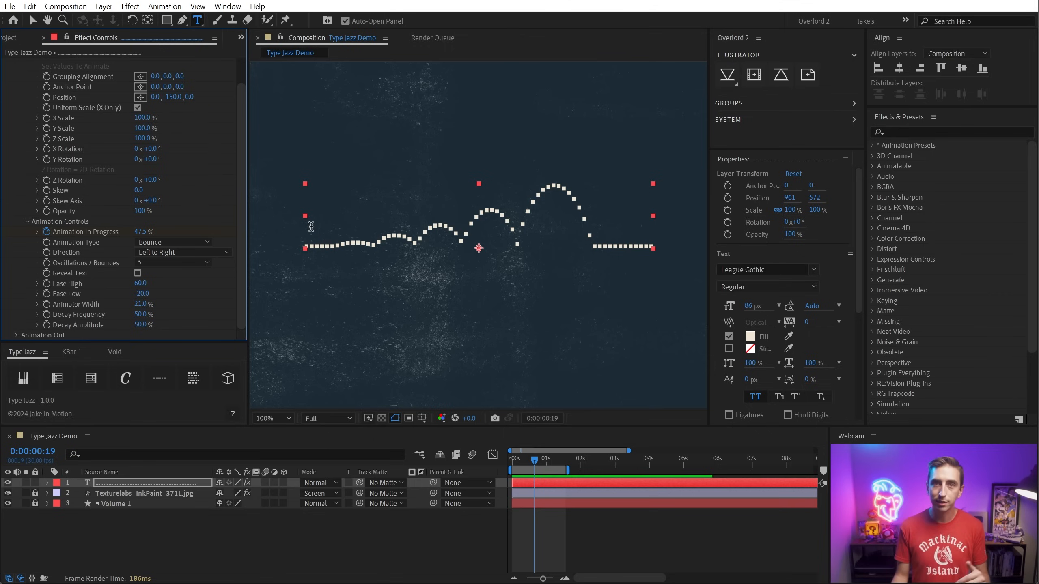
left_click(143, 324)
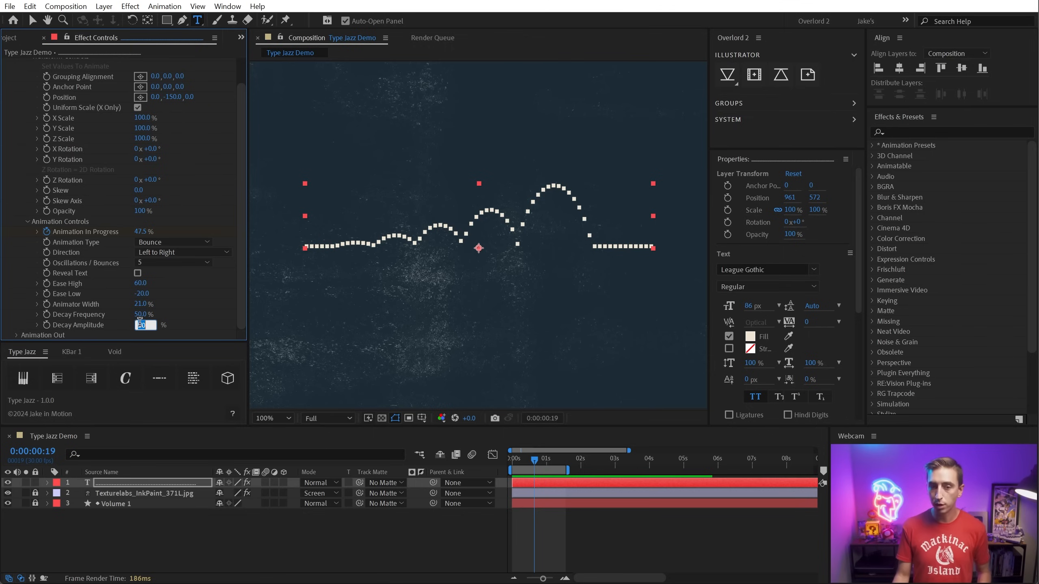
key("Return")
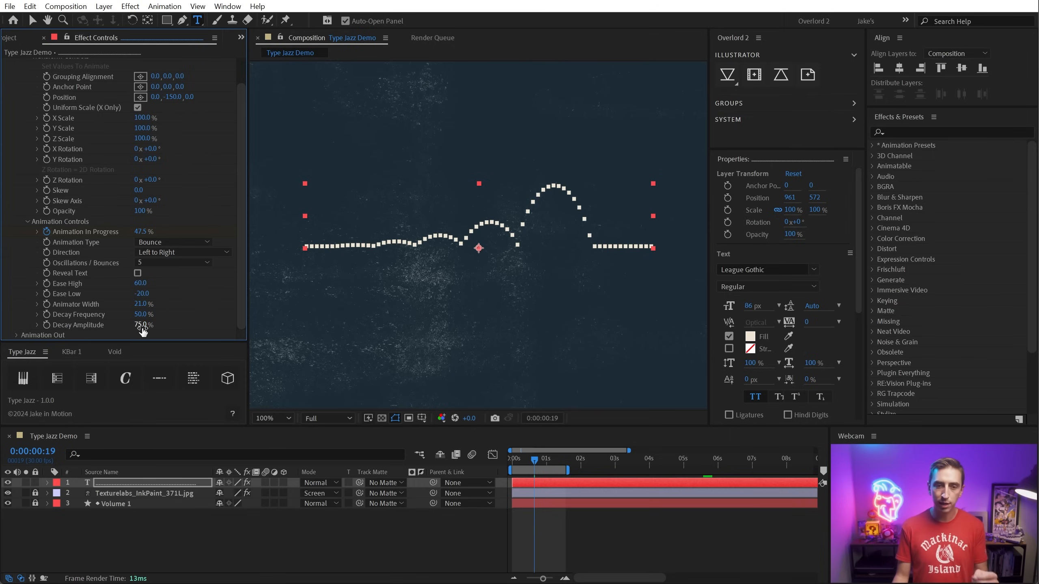
Vary Decay Amplitude down to 34%, then set it to 50%
left_click_drag(144, 327, 203, 323)
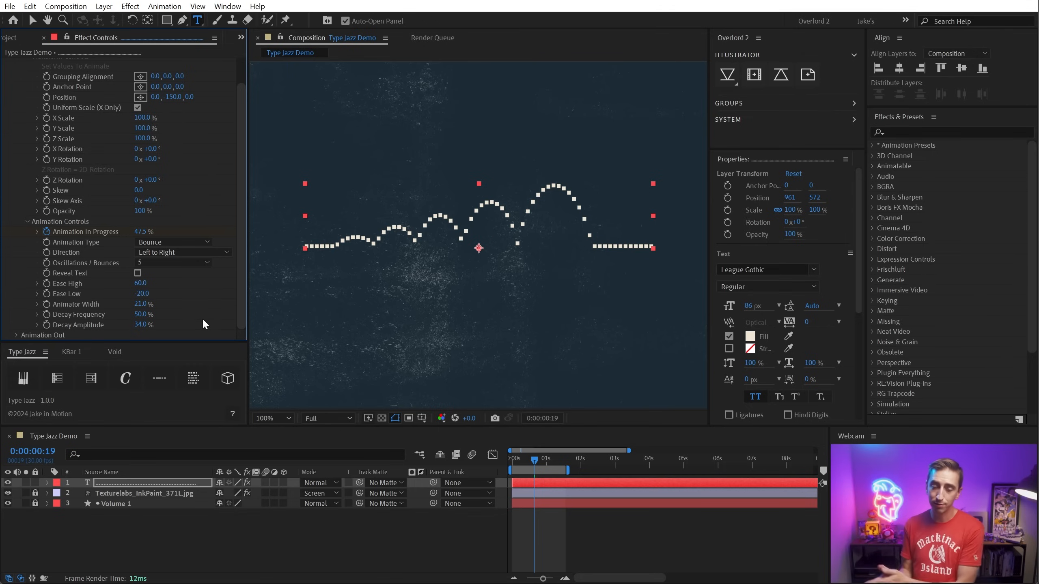
left_click(147, 324)
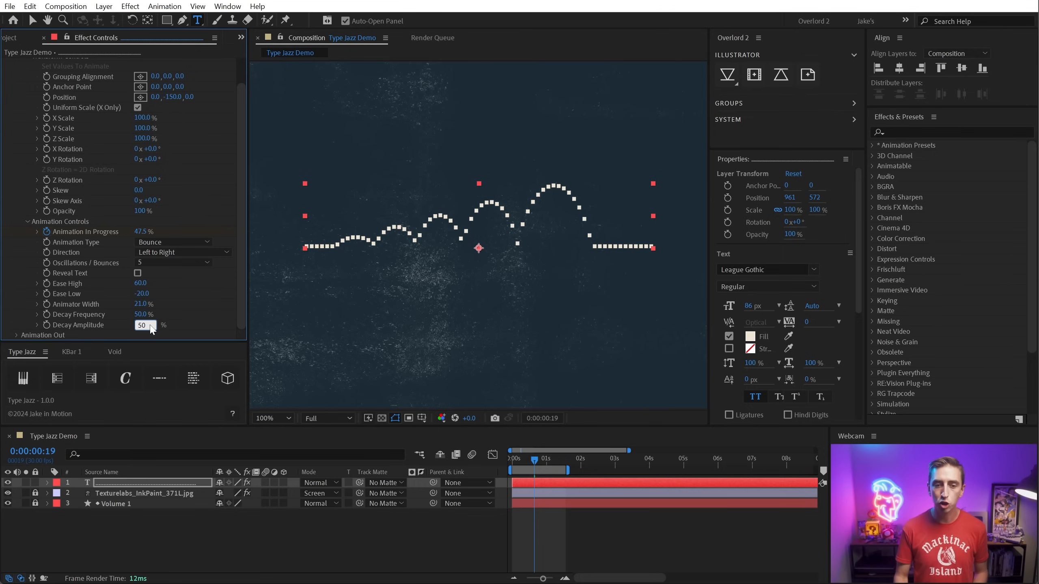
type("50")
key("Return")
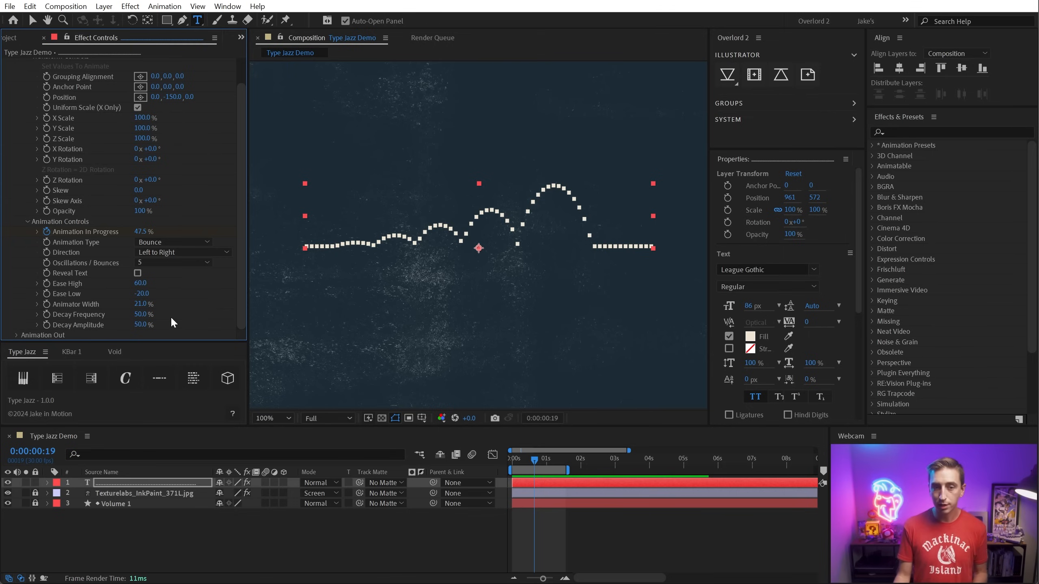
Try Decay Frequency at 0%, then raise it to 69%
left_click(141, 314)
key("Return")
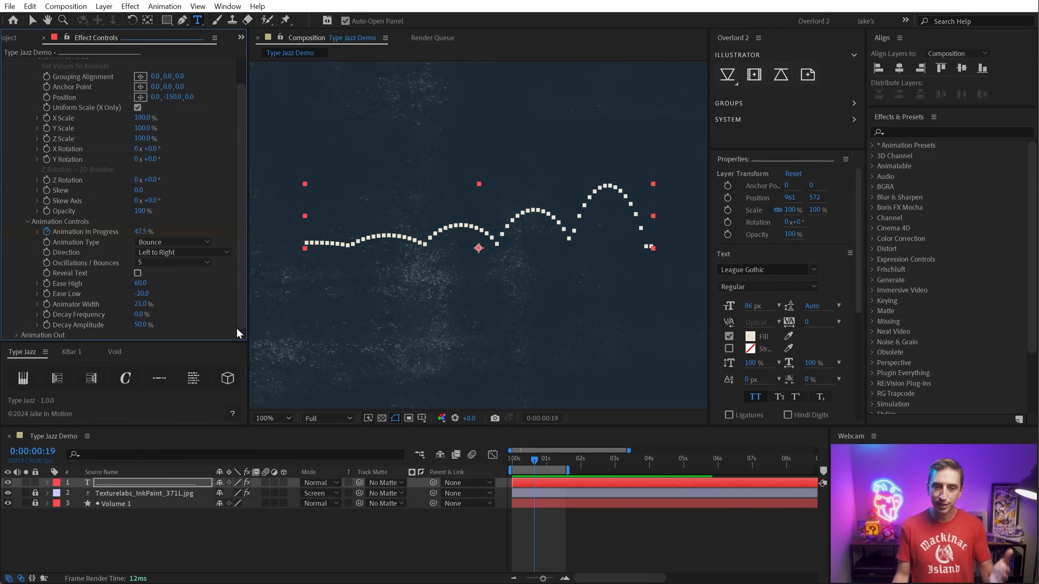
left_click_drag(143, 314, 180, 307)
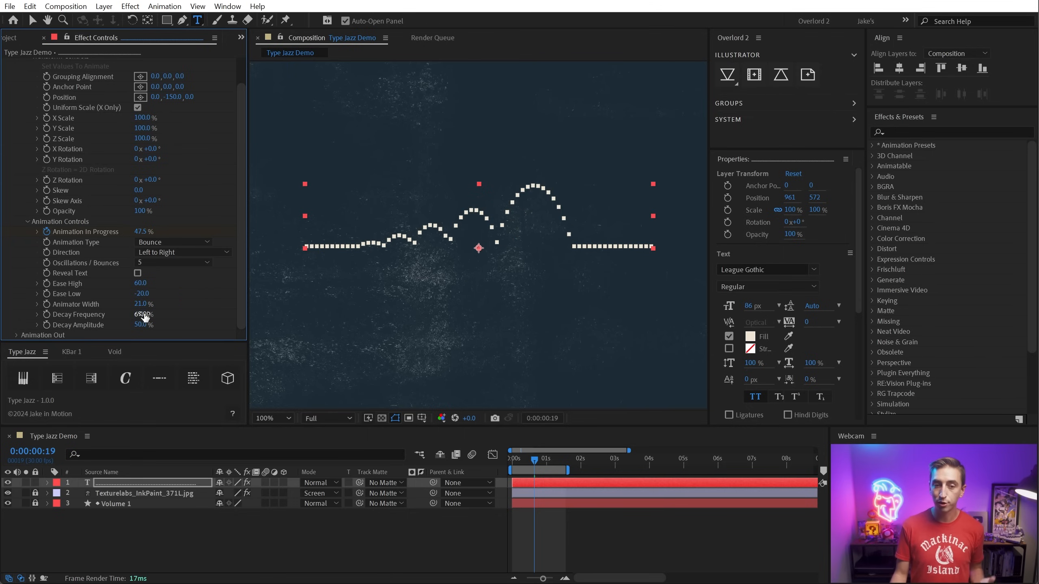
Preview the bounce and raise Animator Width to about 98% during playback
key("ctrl+shift+h")
key("space")
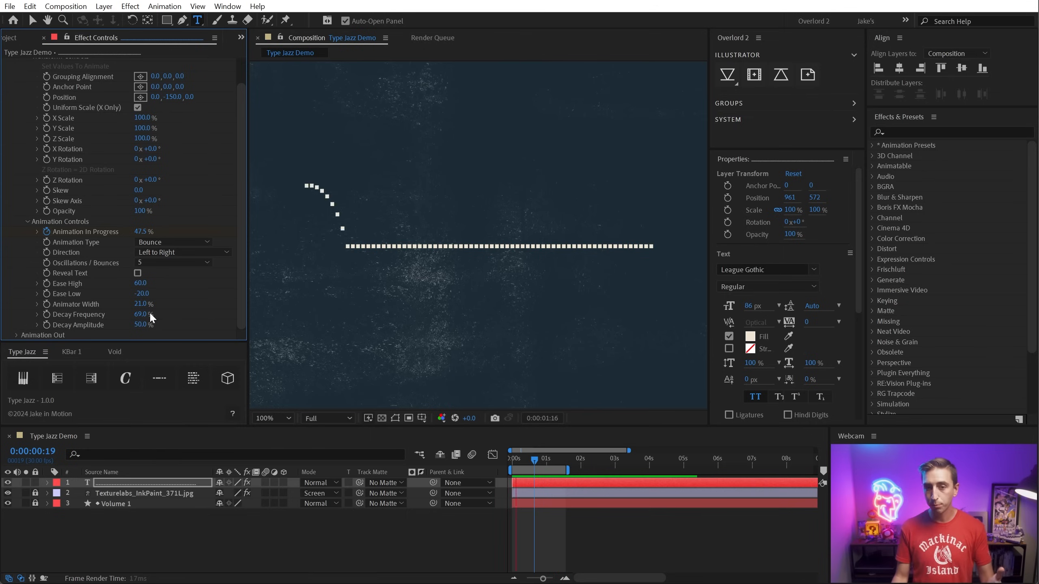
left_click_drag(141, 303, 97, 303)
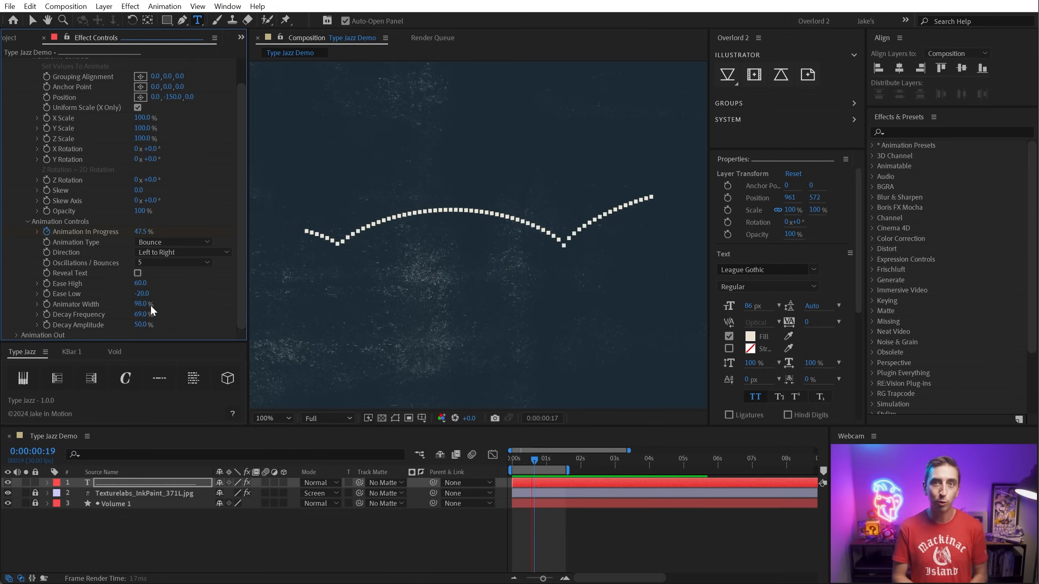
key("space")
Move to 0:00:00:18 and replace the row of periods with the text "Type Jazz Is Here"
left_click_drag(540, 461, 533, 462)
double_click(407, 216)
type("Type Jazz Is Here")
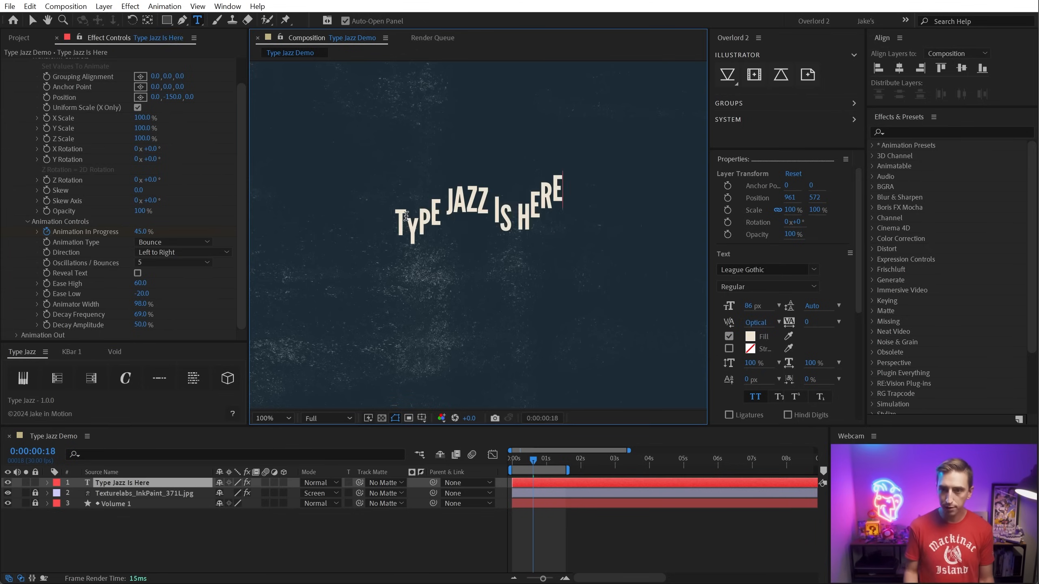
Finish the text edit and preview the bounce on "Type Jazz Is Here" from the first frame
key("Escape")
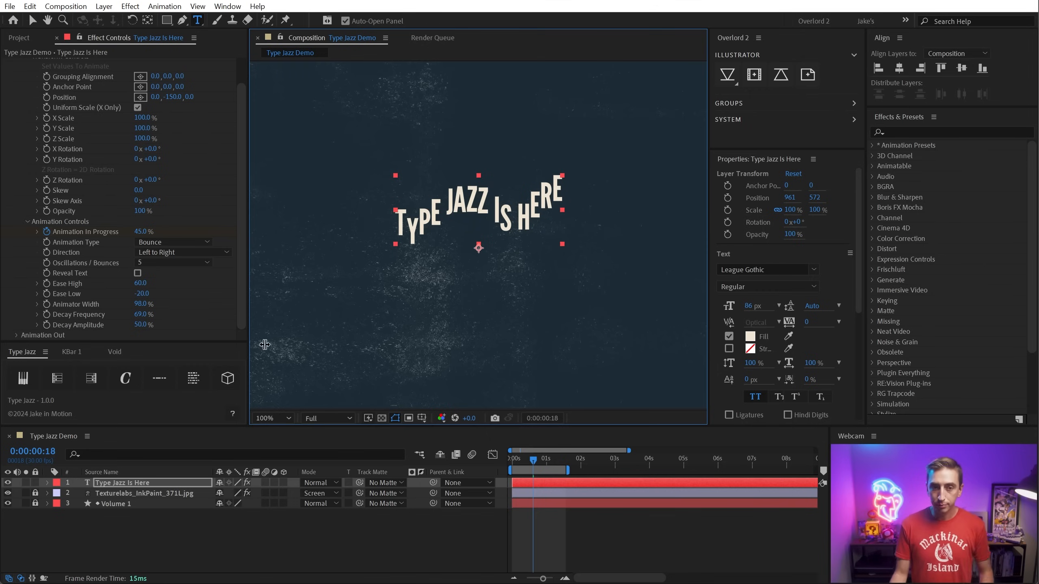
left_click_drag(526, 460, 509, 457)
key("space")
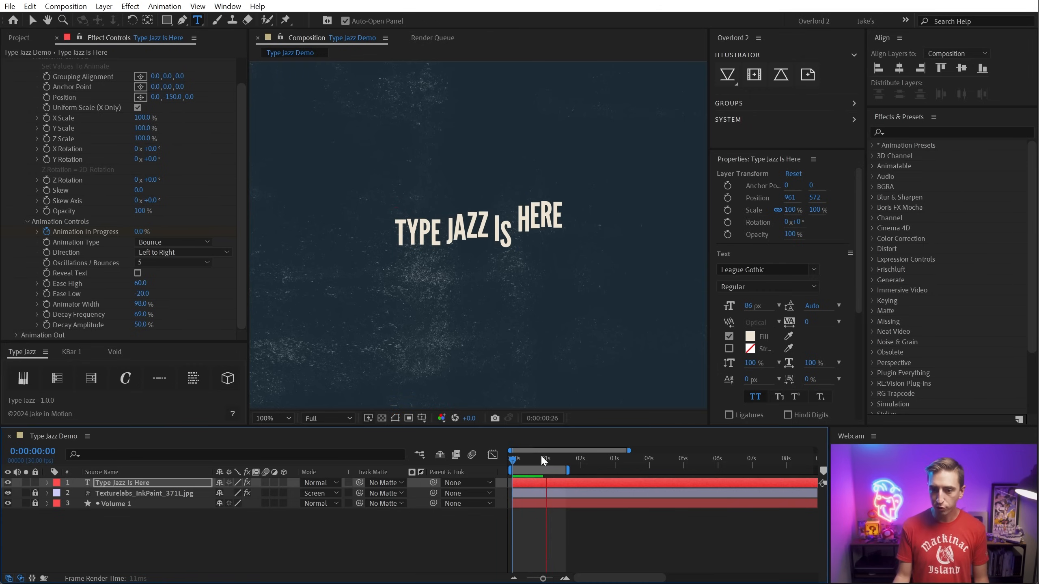
Try Oscillations / Bounces at 3 and at 1 during playback, then set it to 5
left_click(155, 262)
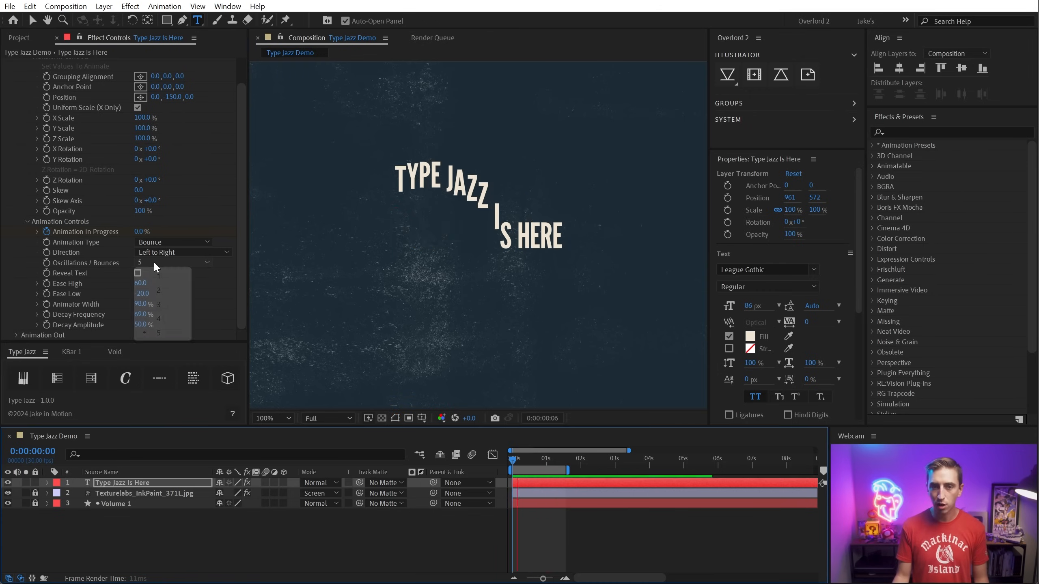
left_click(165, 302)
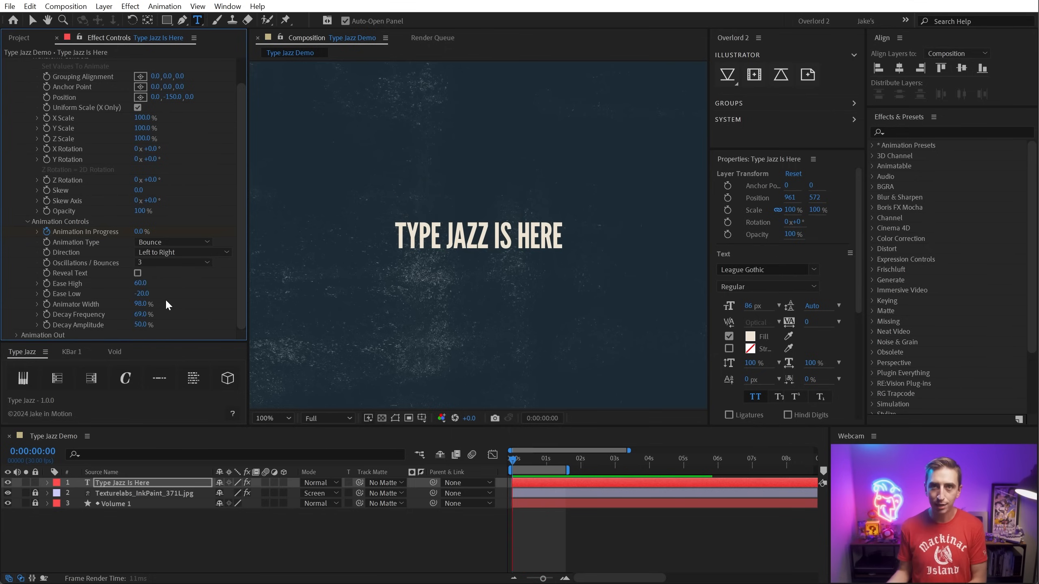
left_click(169, 262)
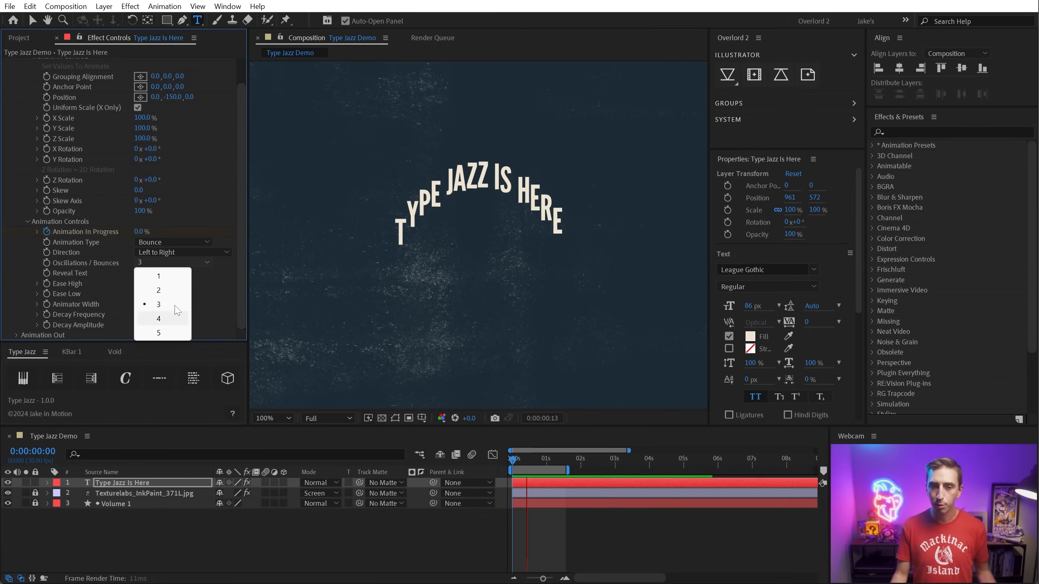
left_click(173, 275)
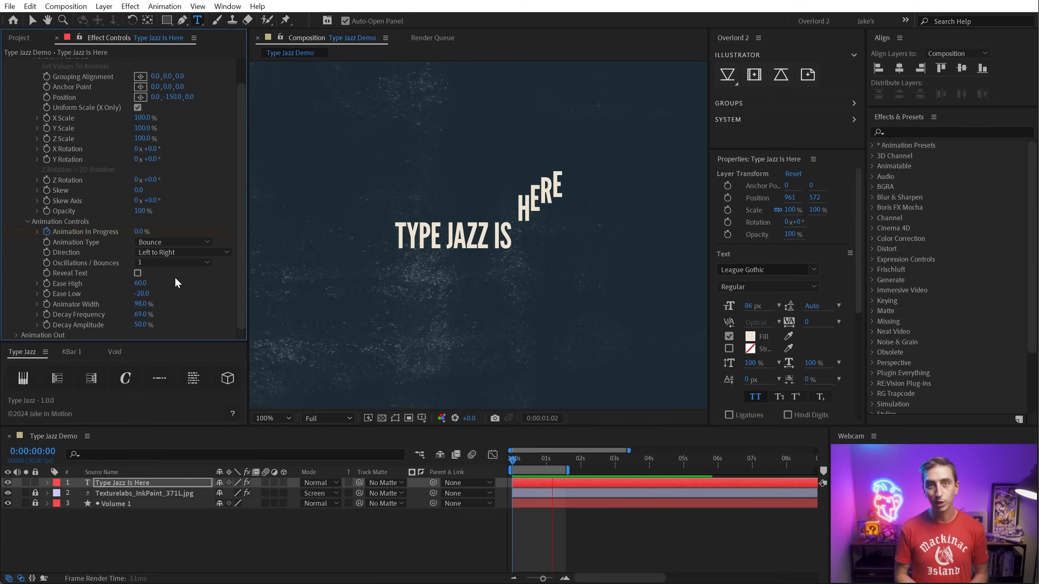
left_click(170, 242)
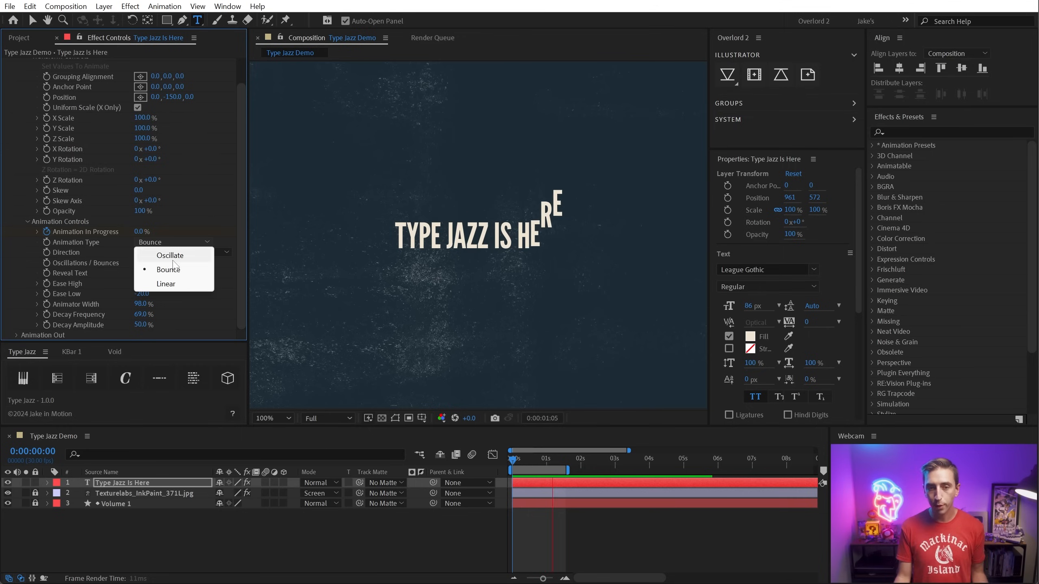
left_click(92, 246)
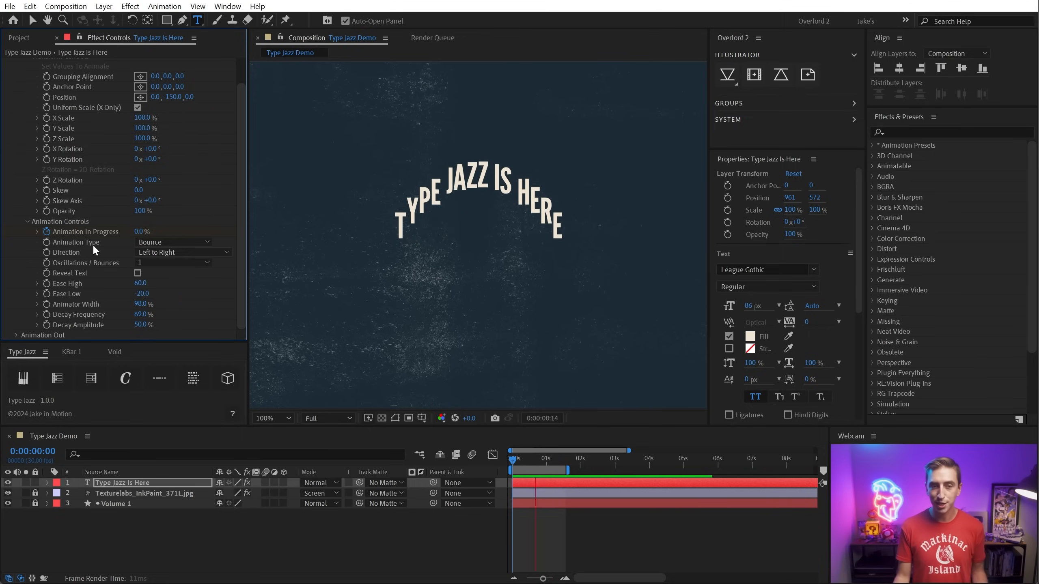
left_click(143, 263)
left_click(155, 332)
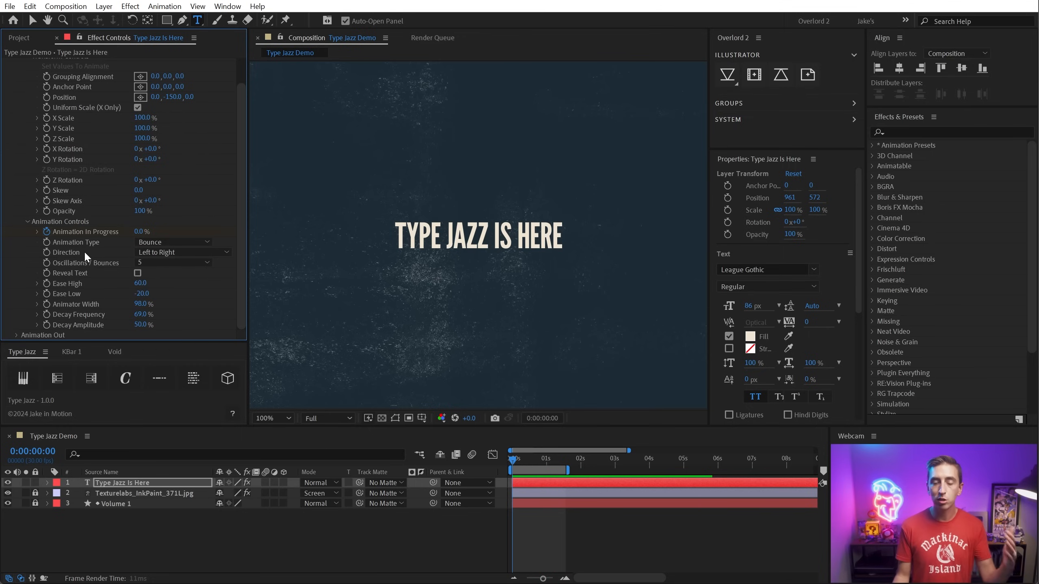
Try the animation Direction as Right to Left, Center Outward and Outward In during playback
left_click(161, 254)
left_click(175, 277)
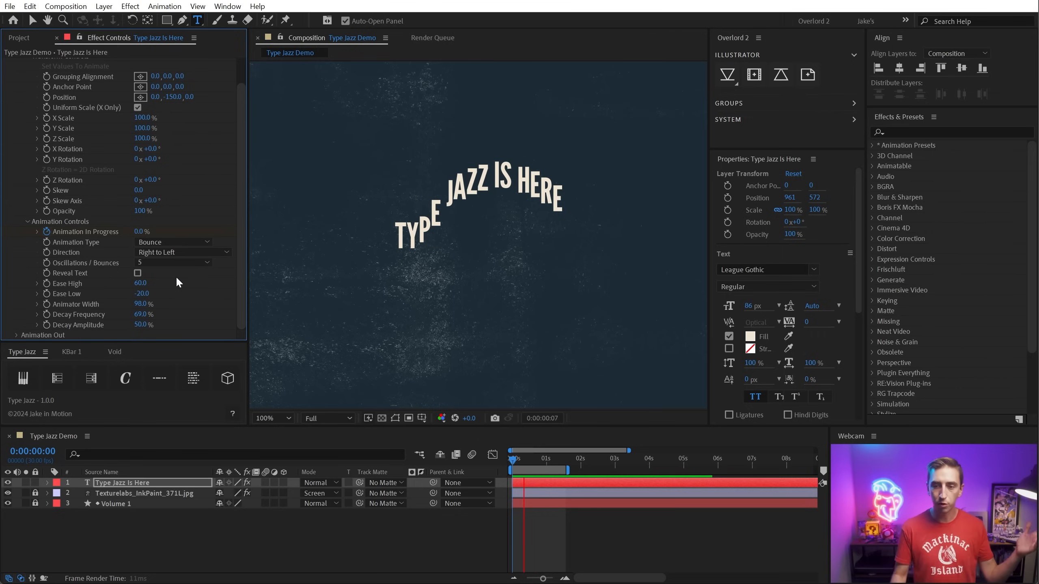
left_click(179, 251)
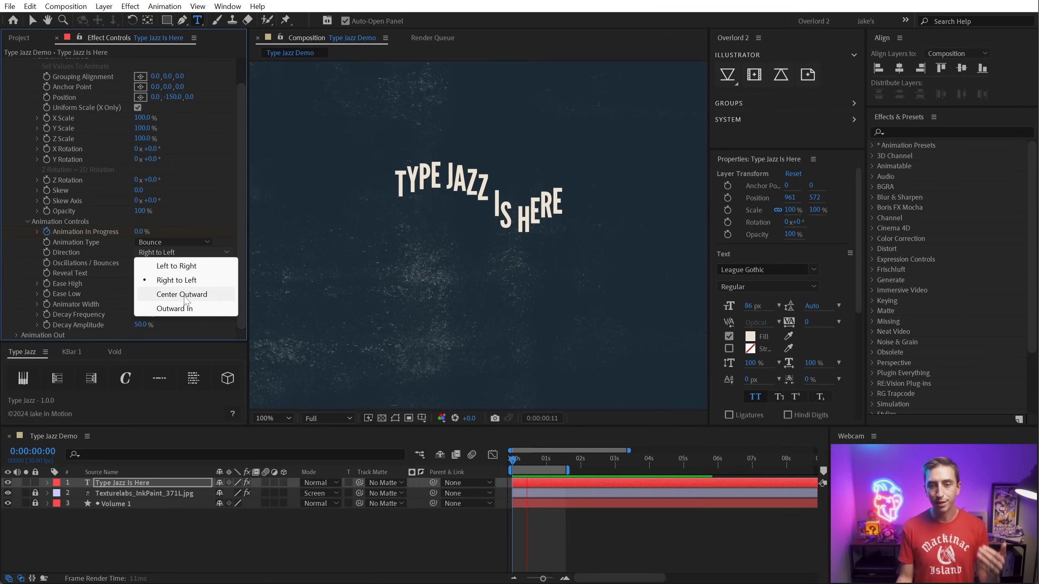
left_click(185, 295)
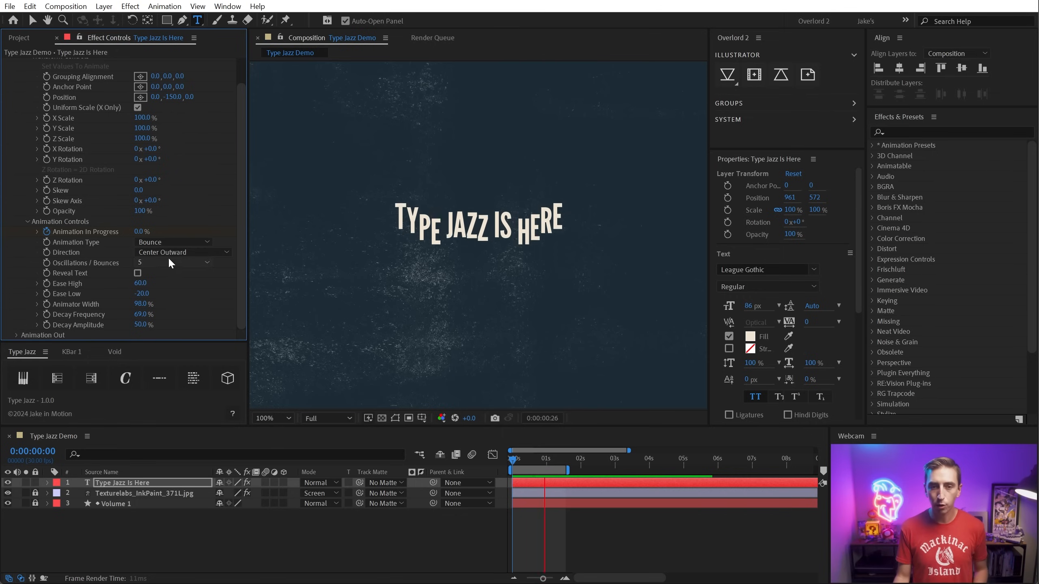
left_click(168, 253)
left_click(184, 308)
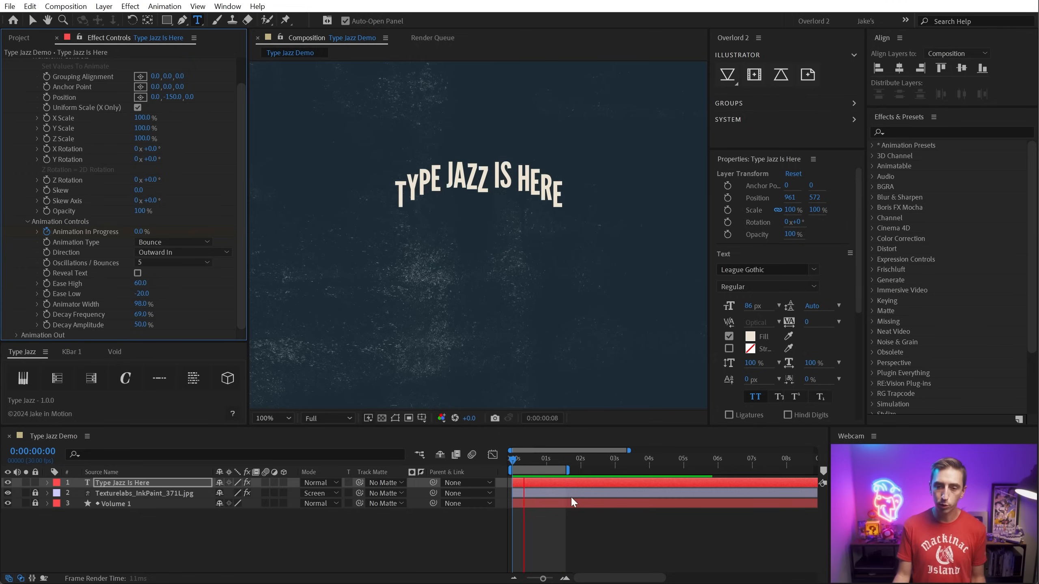
Enable Reveal Text and set the Animation In Y Position to about -619, fitting the whole composition in view
left_click(534, 457)
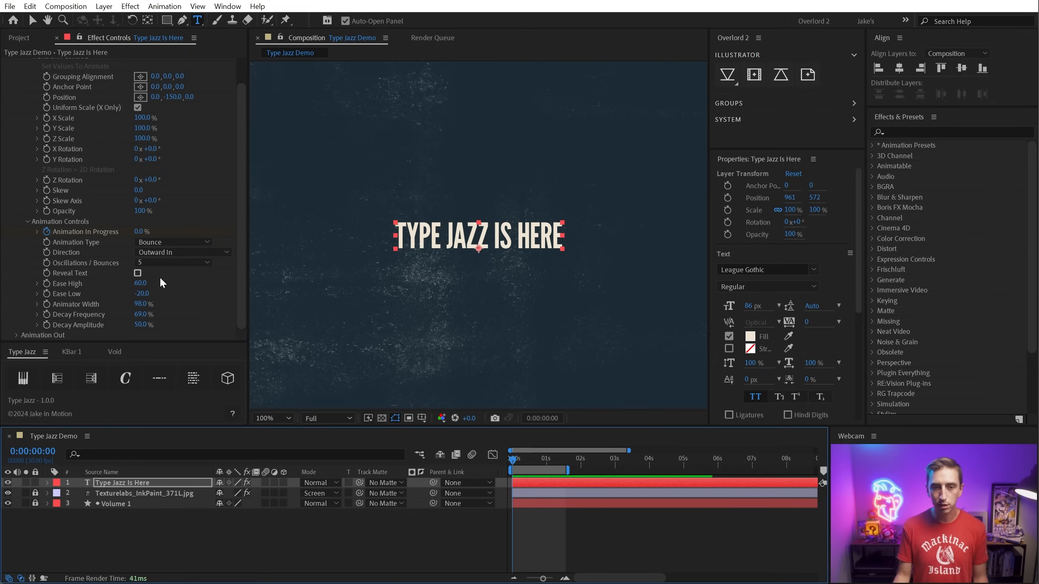
left_click(138, 274)
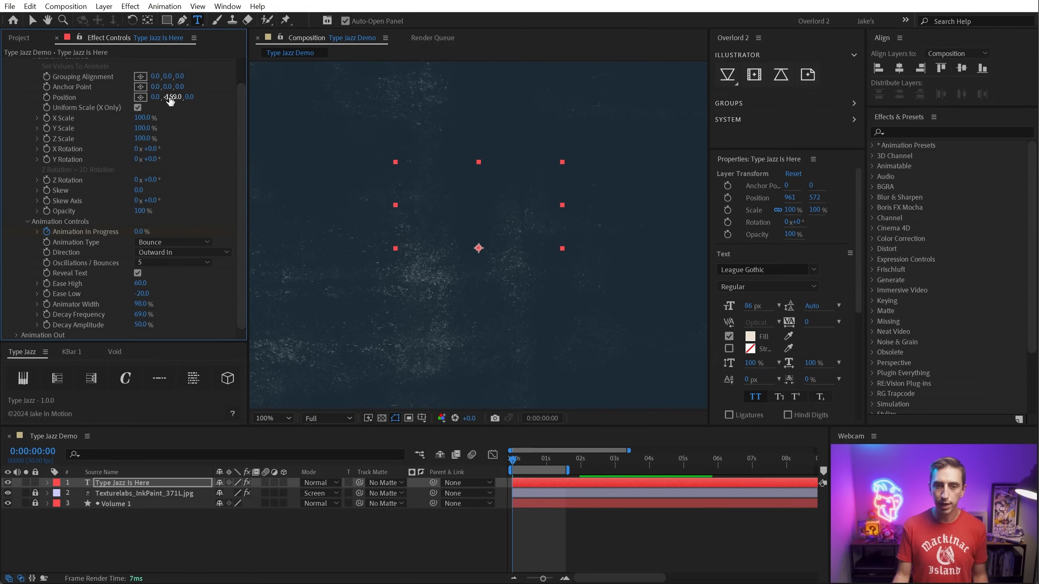
left_click_drag(170, 101, 85, 101)
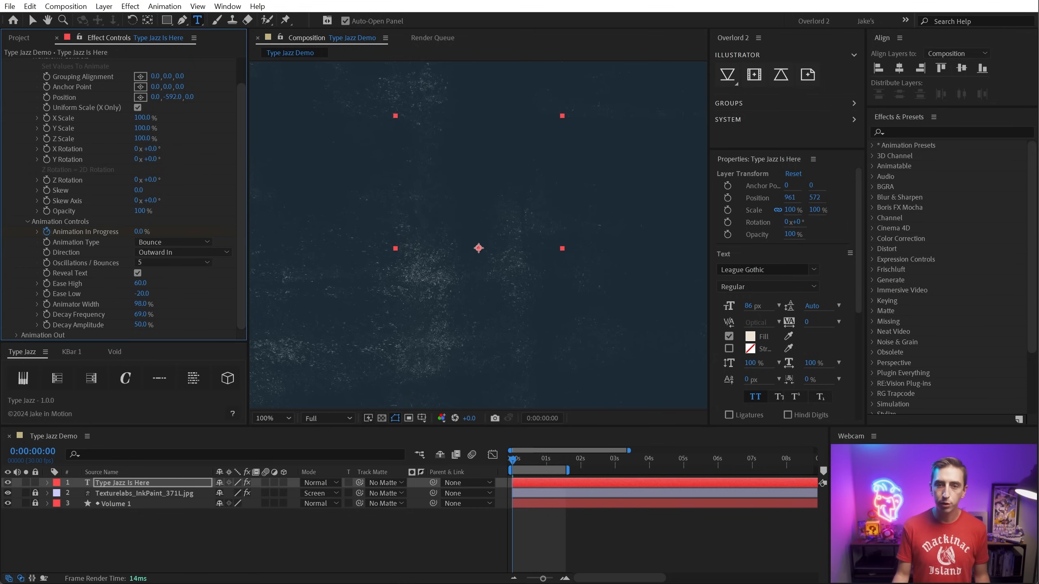
left_click_drag(11, 96, 0, 96)
key("space")
left_click_drag(499, 112, 485, 223)
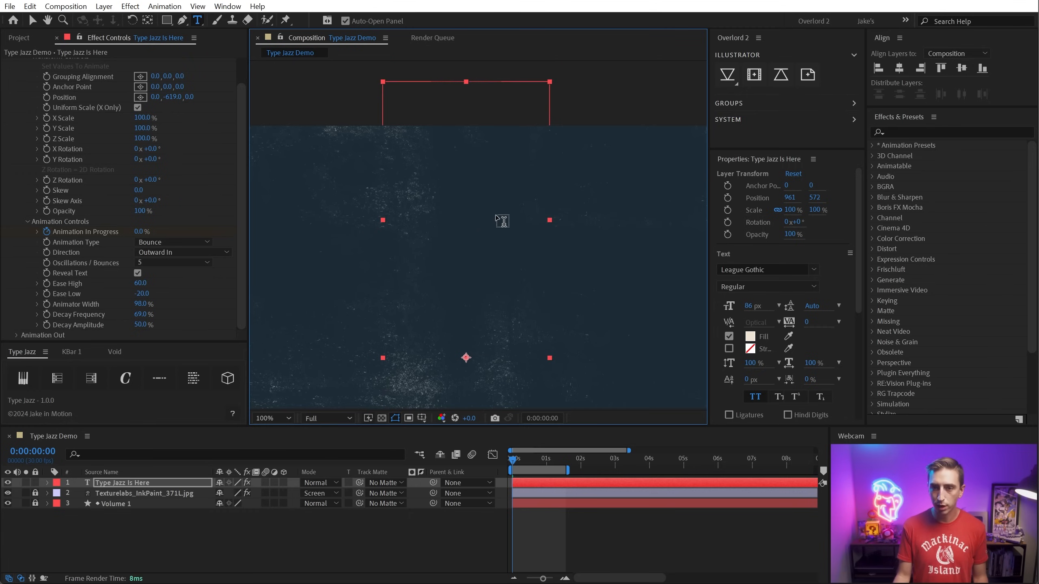
key("shift+slash")
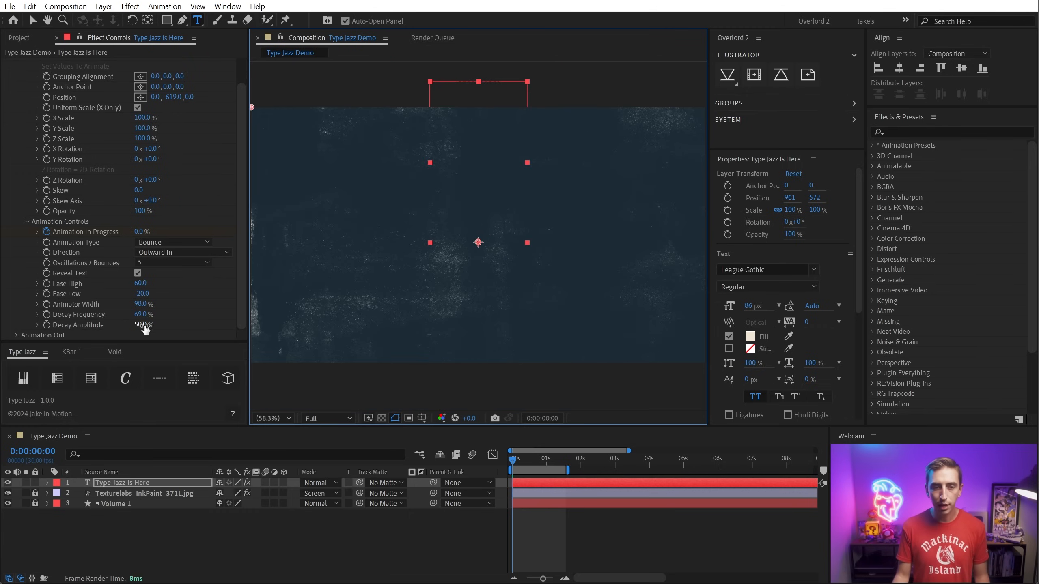
Raise Decay Amplitude to about 97% at 0:00:00:15 and preview the reveal from the first frame
left_click(529, 461)
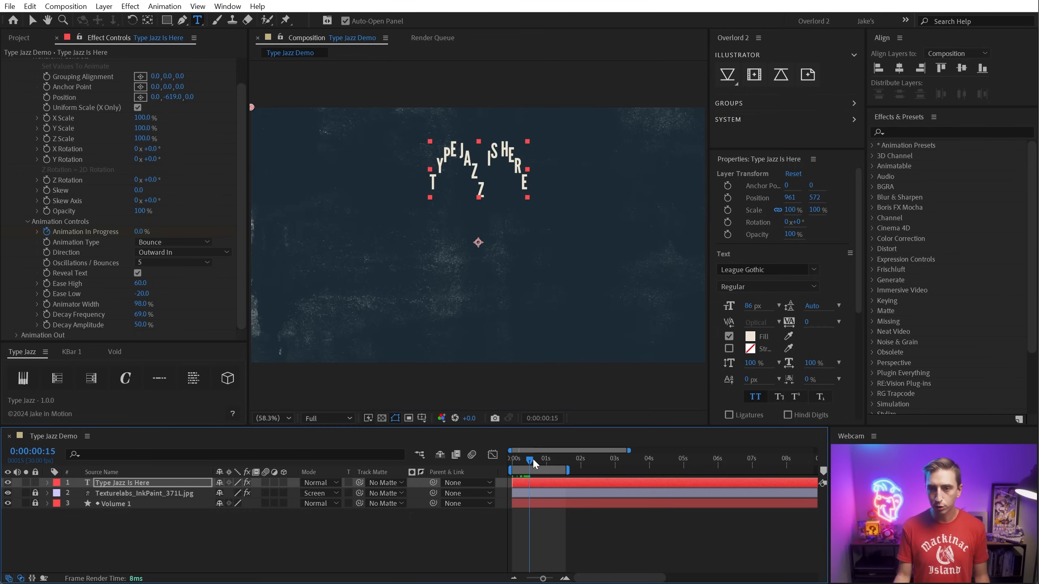
left_click_drag(141, 325, 171, 325)
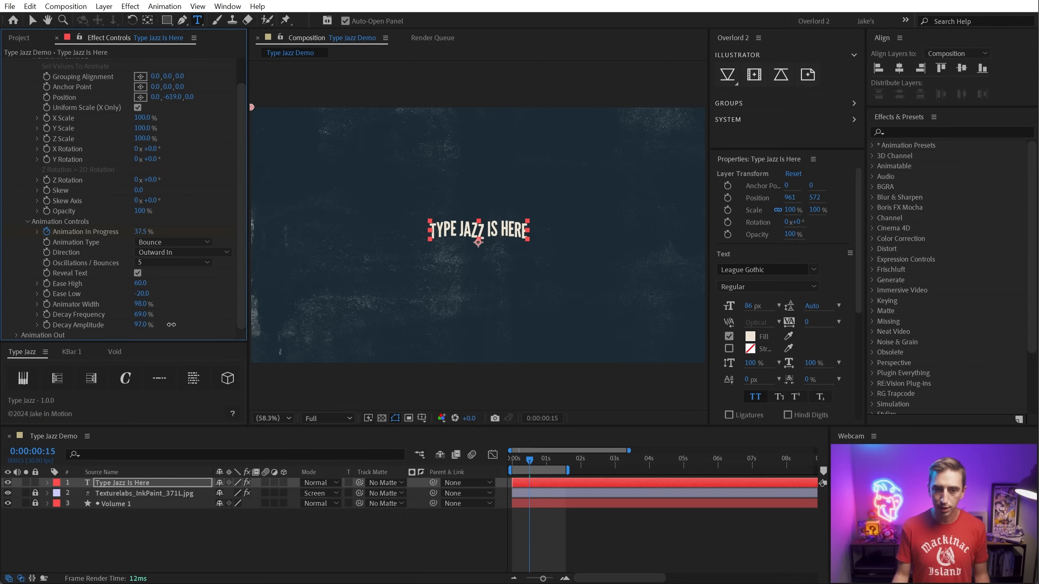
left_click_drag(529, 463, 507, 466)
key("ctrl+shift+h")
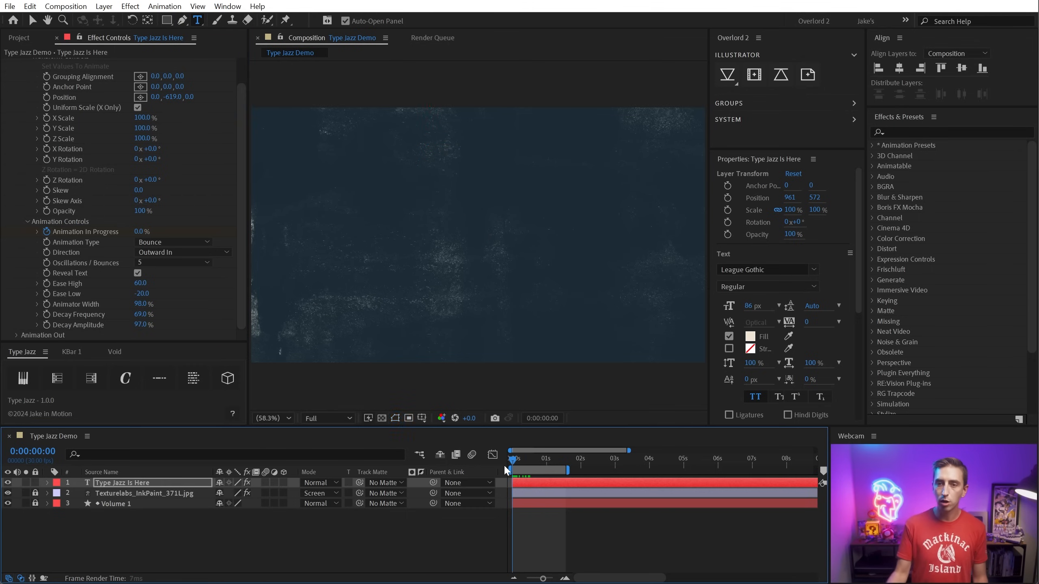
key("space")
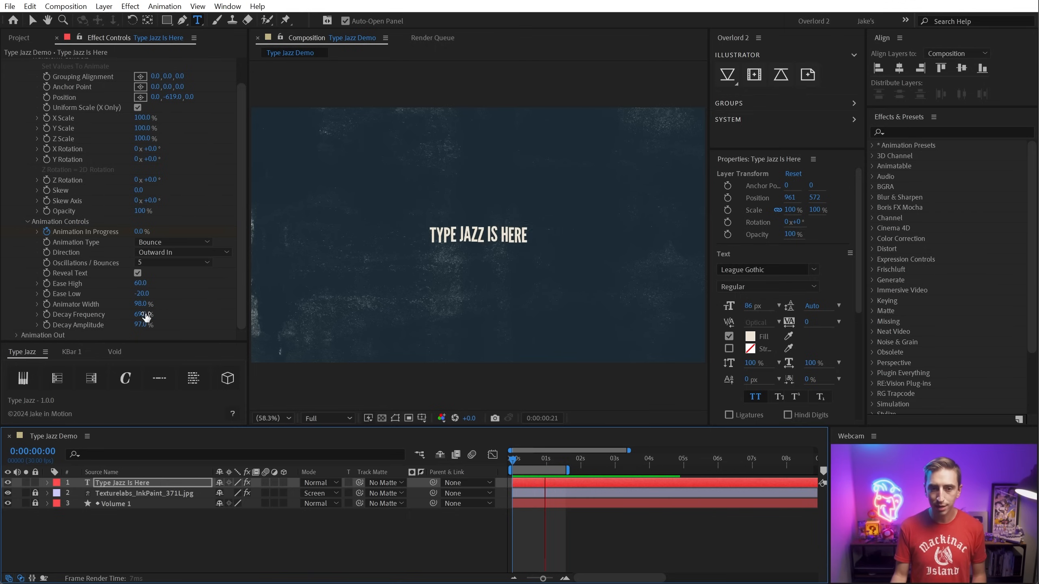
Set Decay Frequency to 80%, then raise it further, lower Animator Width to about 60% and preview
left_click(141, 314)
type("80")
key("Return")
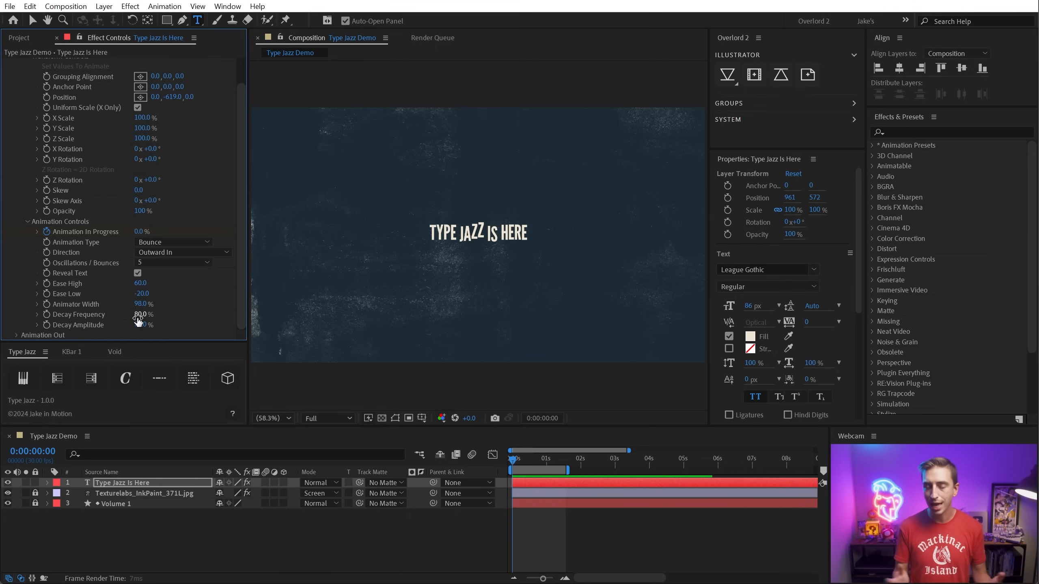
mouse_move(139, 315)
left_mouse_down()
mouse_move(148, 313)
mouse_move(131, 302)
left_mouse_up()
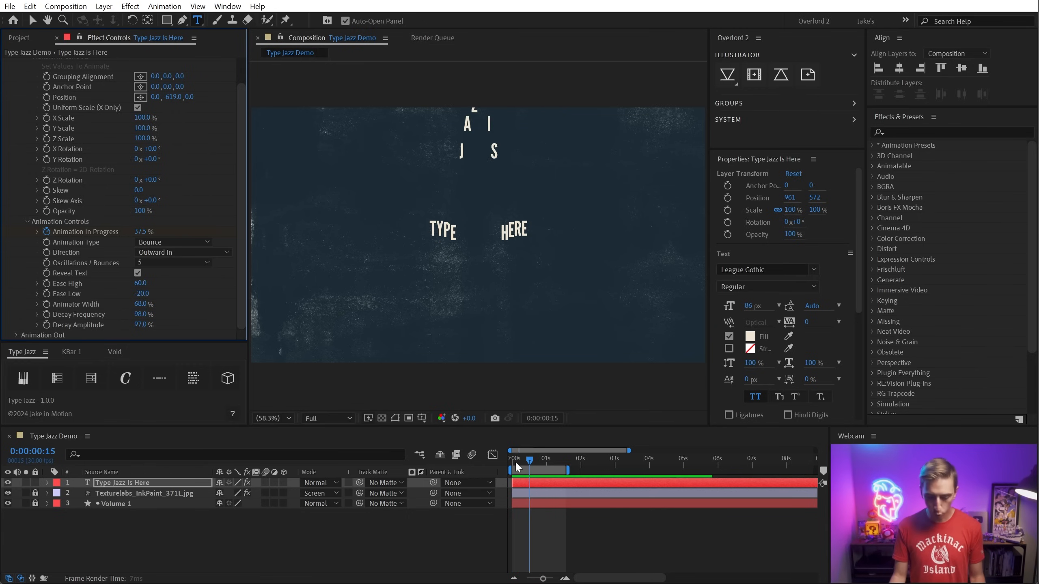
key("space")
Reset the Type Jazz effect to its default values and preview the animation
scroll(123, 205, "up", 3)
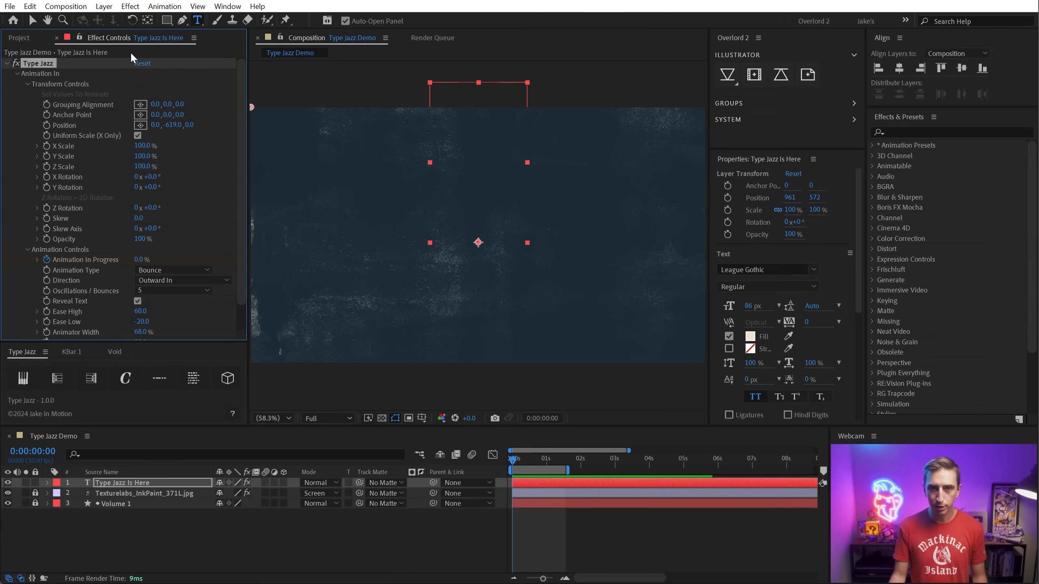
left_click(143, 63)
left_click(493, 443)
key("space")
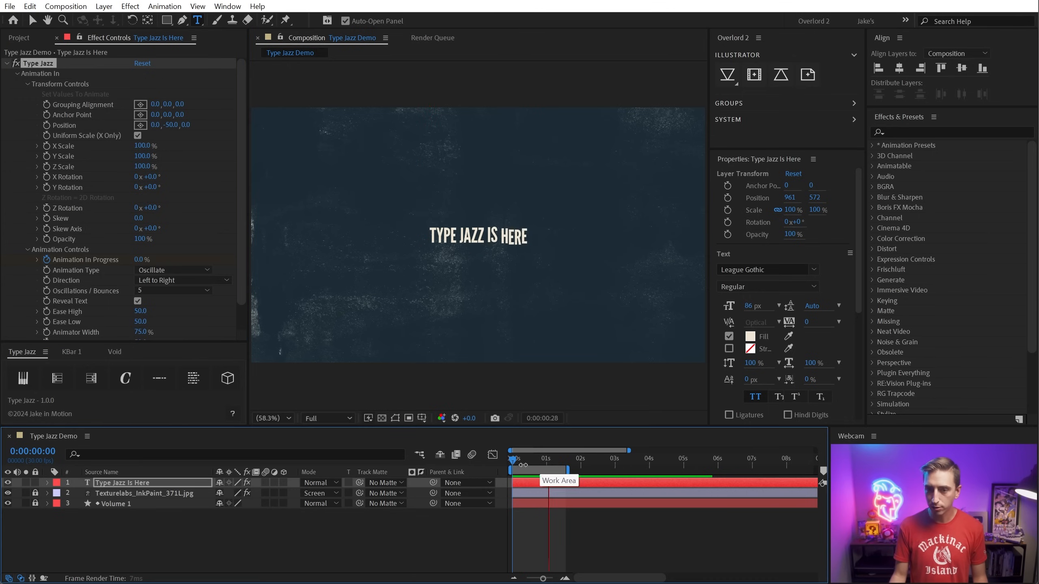
Base the text animation on words and preview it at 100% zoom, then switch it to lines
key("period")
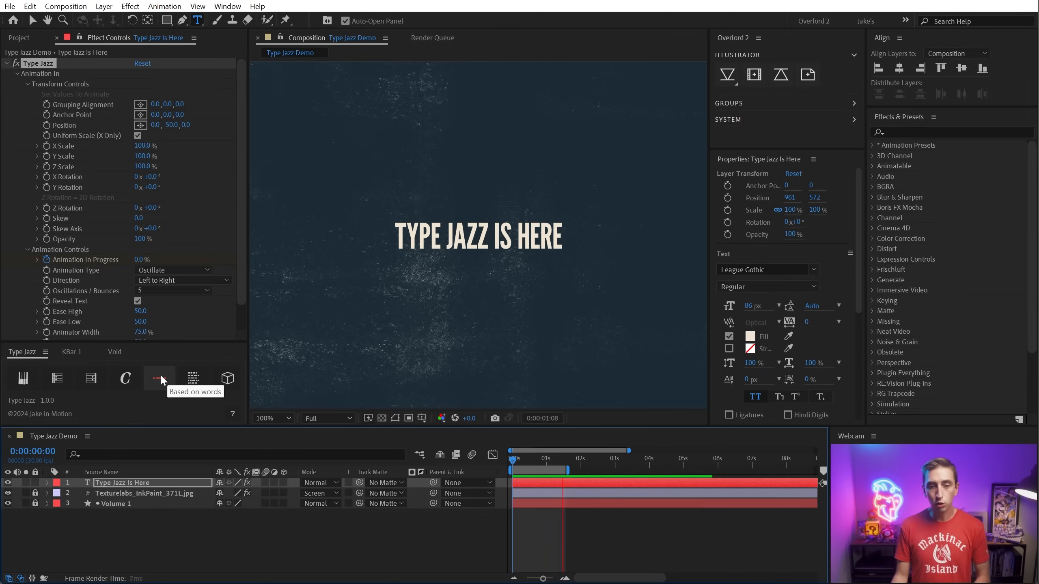
key("space")
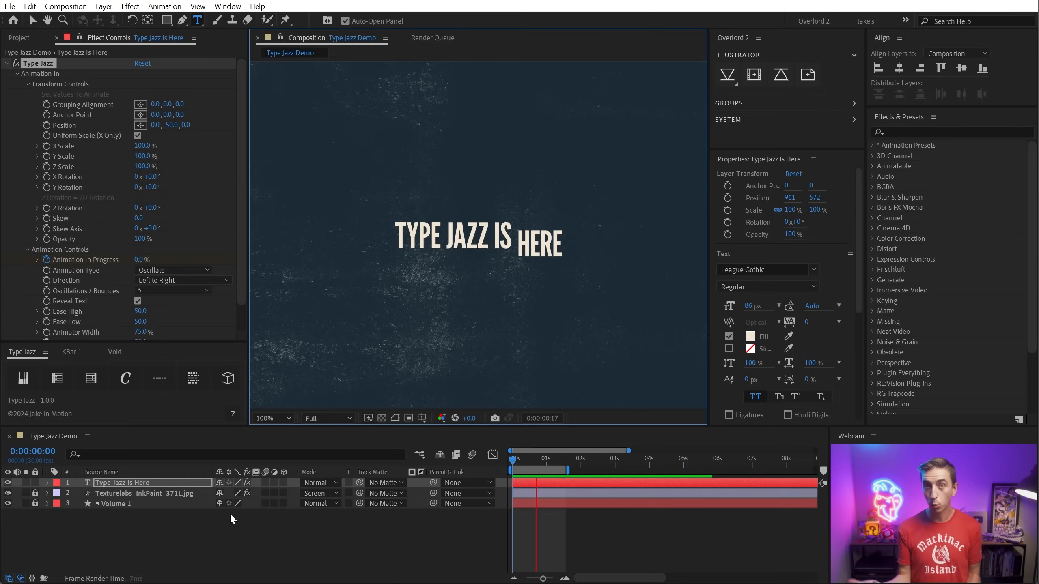
left_click(197, 377)
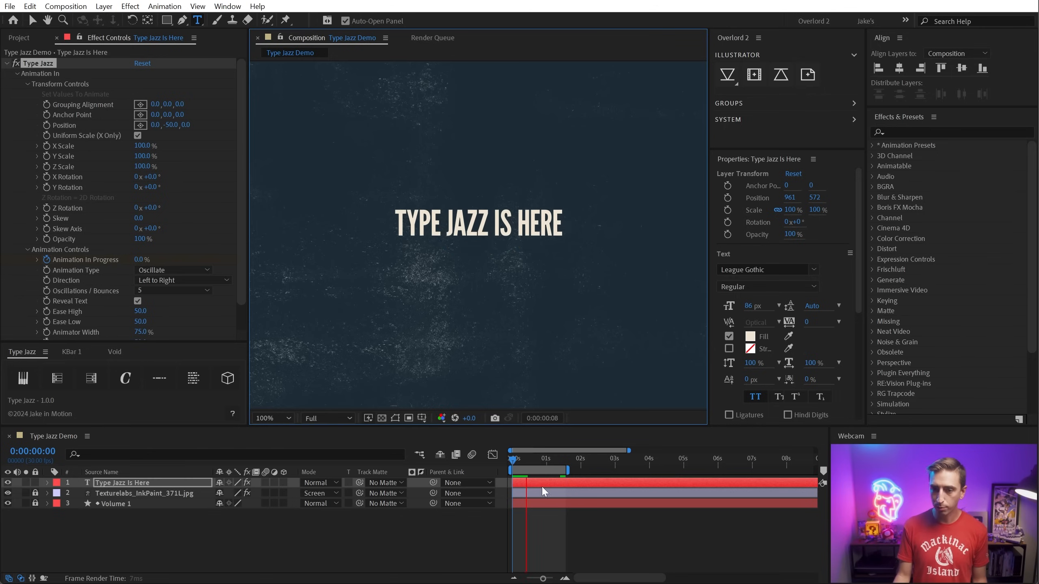
Extend the text layer to five lines of "Type Jazz Is Here" at 0:00:00:24 and move it up to Y position 393
left_click(514, 252)
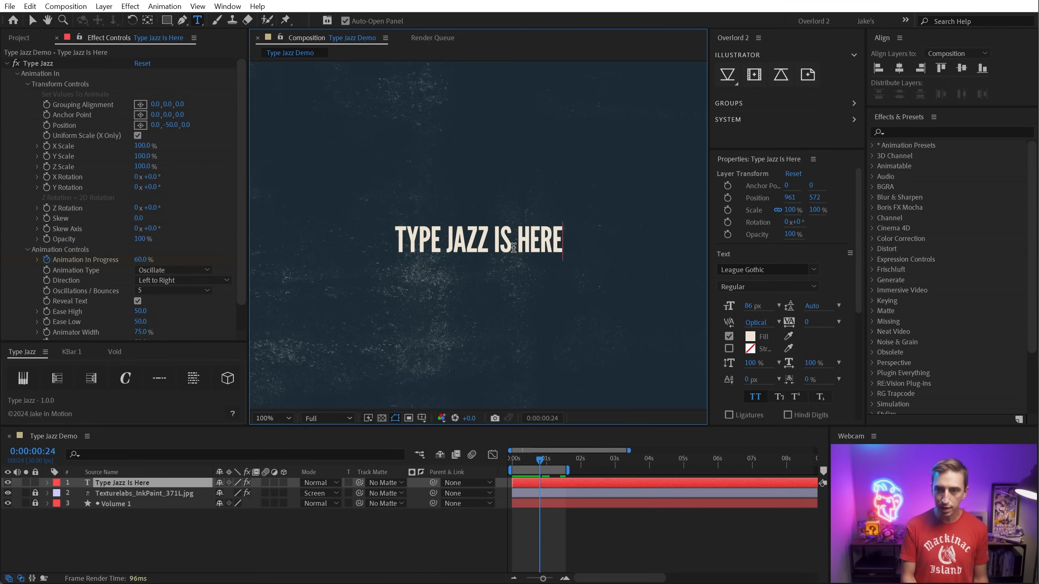
key("Return")
type("Type Jazz Is Here")
key("Return")
key("ctrl+v")
key("Return")
key("ctrl+v")
key("Return")
type("Type Jazz Is Here")
key("Escape")
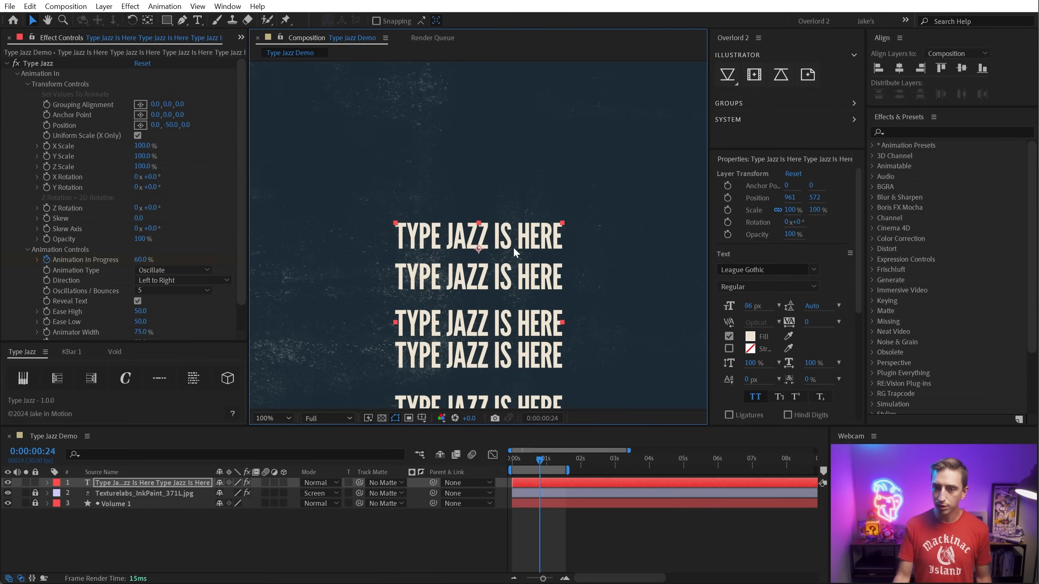
left_click_drag(514, 251, 503, 177)
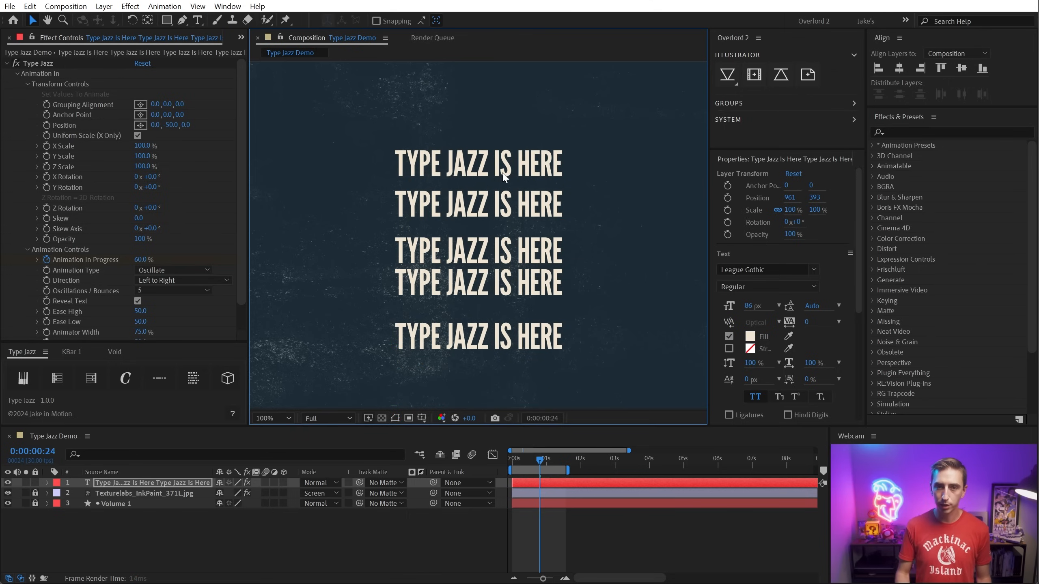
Preview the line-based animation on the five-line text, stop playback and activate the Type tool
key("space")
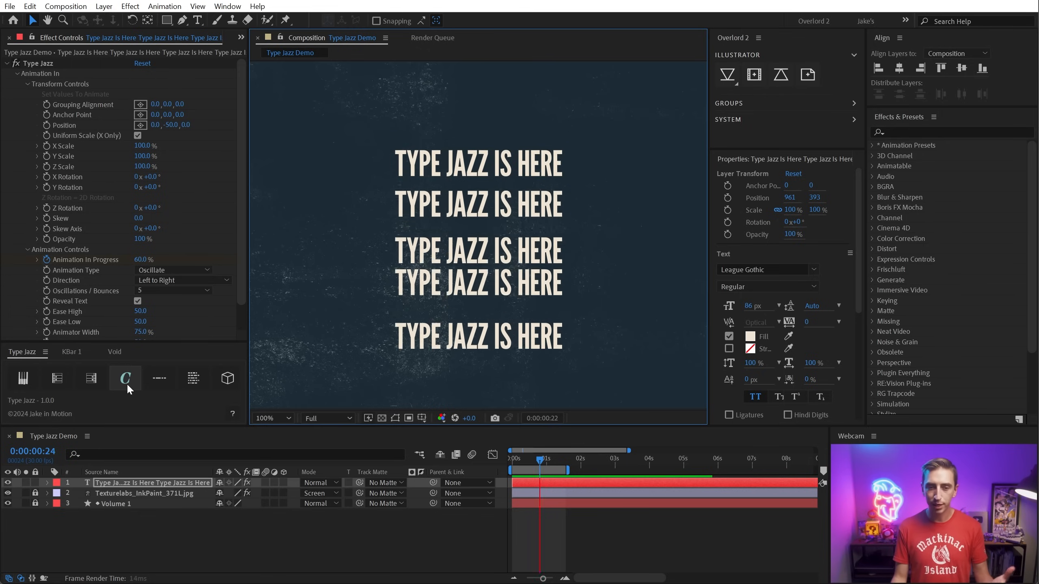
key("space")
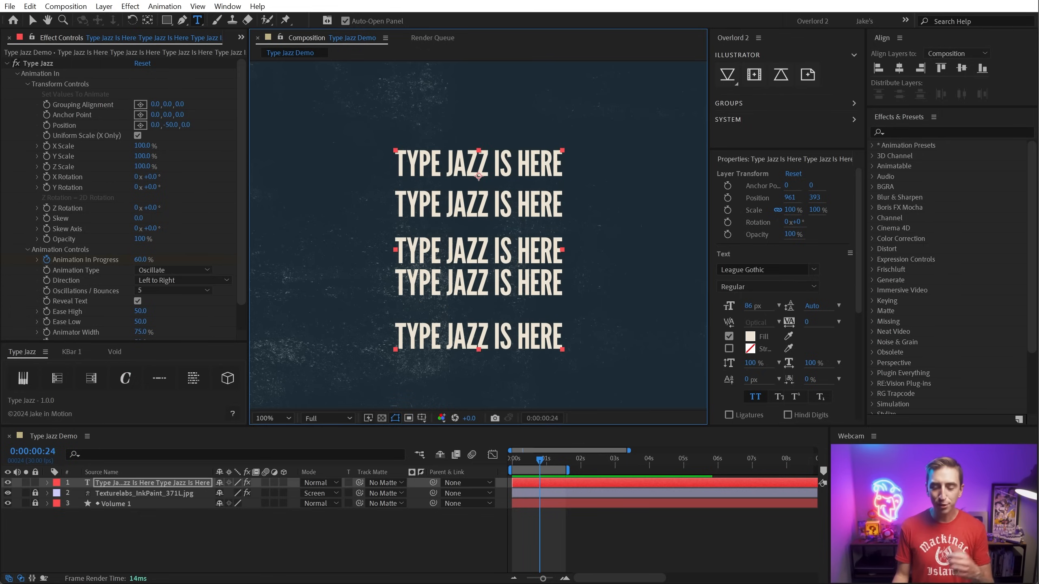
key("ctrl+t")
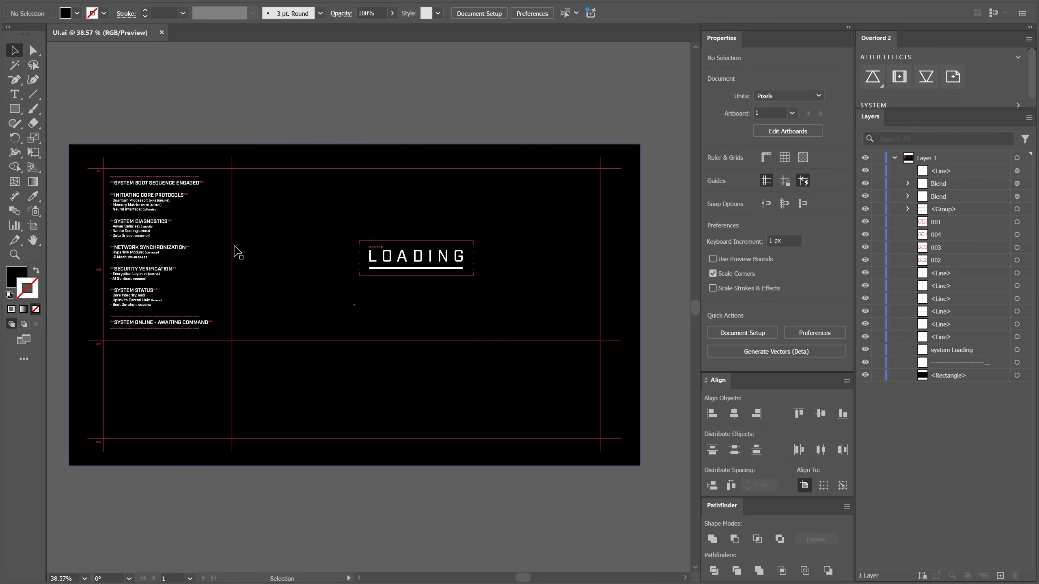
Switch to Illustrator, examine the SYSTEM LOADING title in UI.ai up close, and undo a trial move of its text
key("z")
left_click_drag(371, 252, 522, 253)
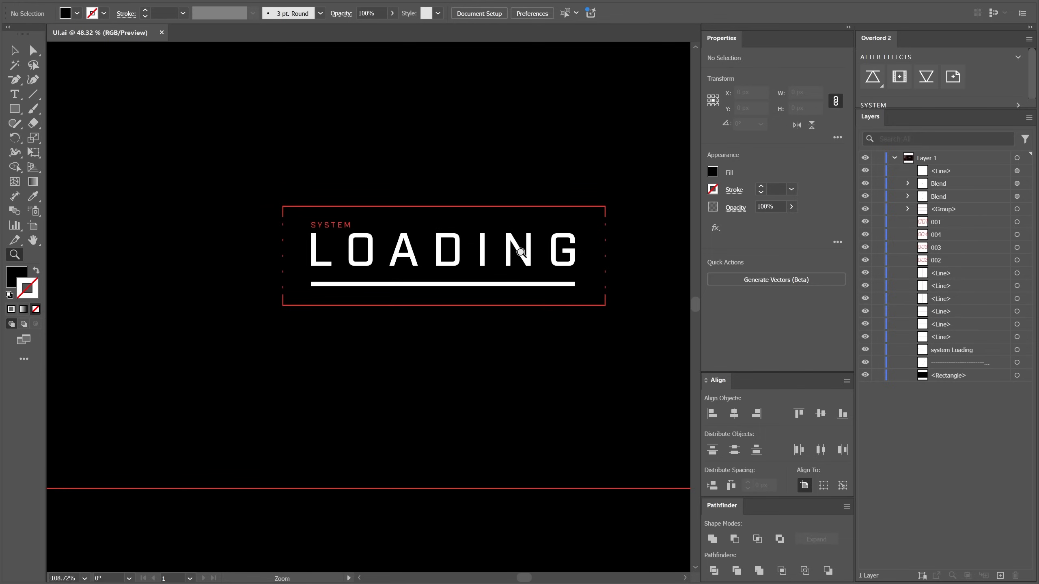
key("v")
mouse_move(360, 246)
left_mouse_down()
mouse_move(342, 245)
mouse_move(352, 255)
left_mouse_up()
key("ctrl+z")
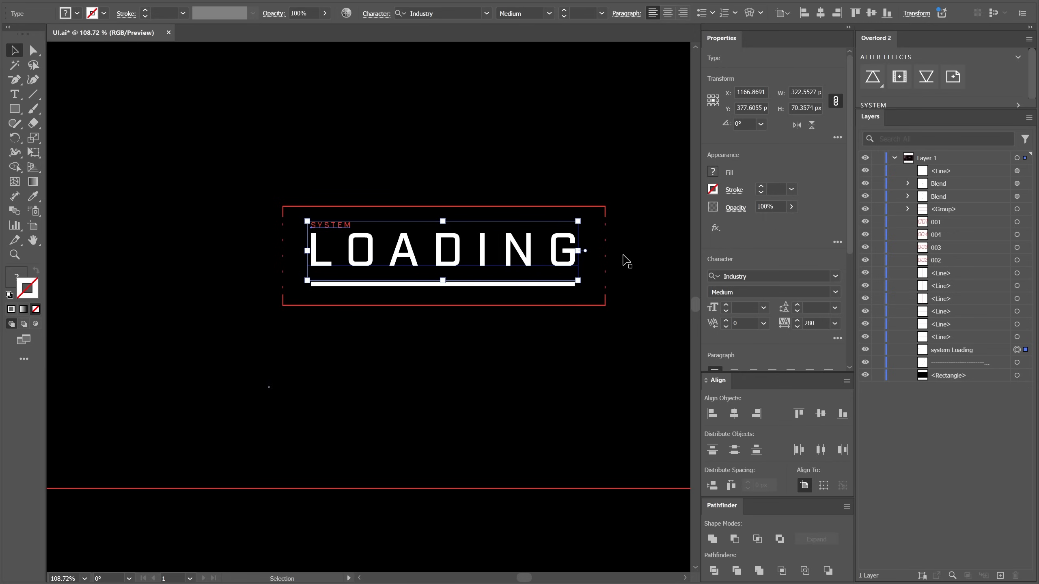
Examine the boot sequence text column and the whole interface layout with its guide lines and title
key("space")
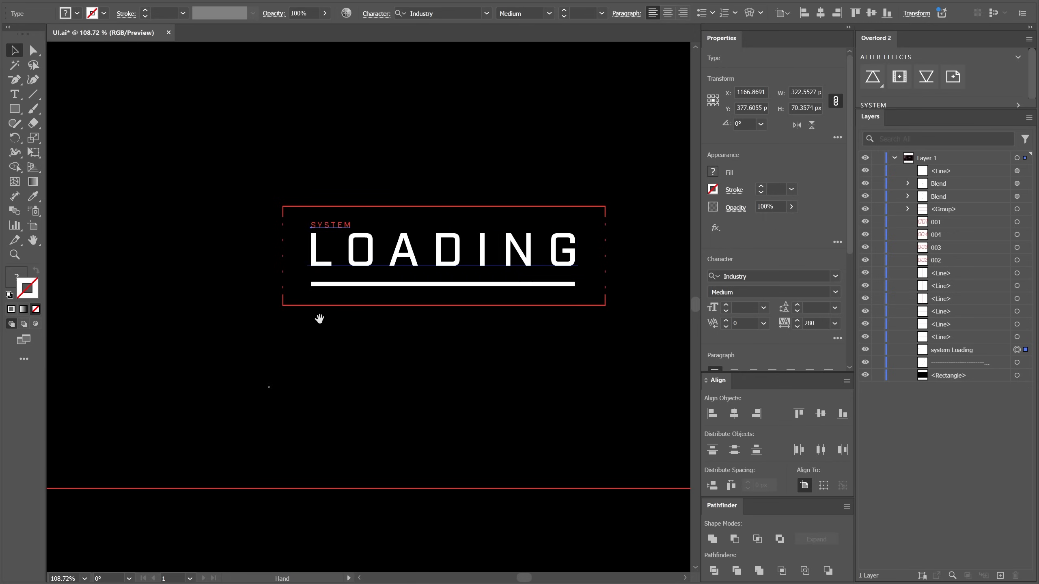
left_click_drag(319, 318, 437, 306)
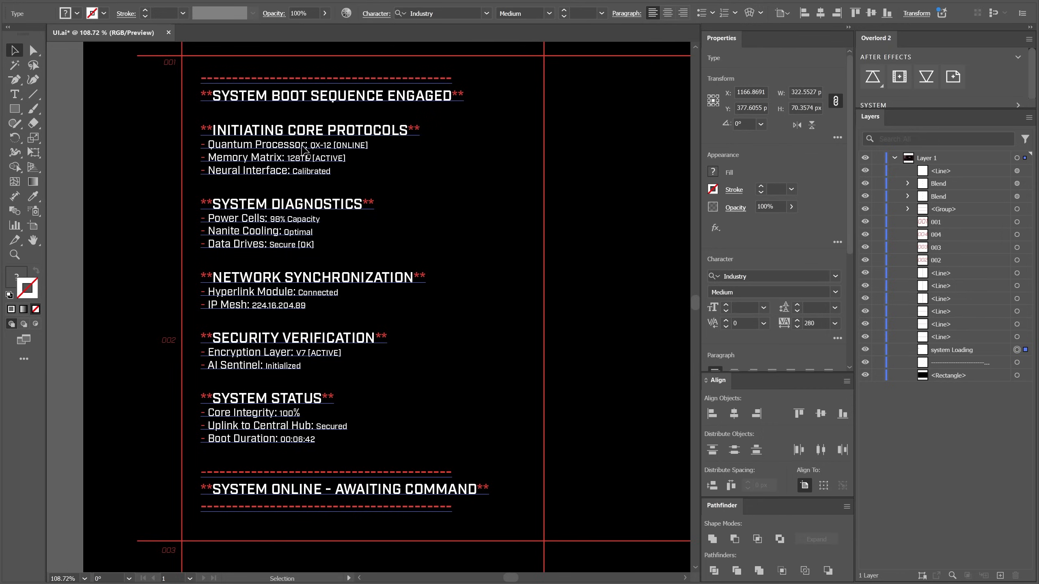
key("z")
left_click_drag(302, 146, 262, 147)
key("space")
left_click_drag(581, 164, 439, 168)
key("space")
left_click_drag(477, 167, 406, 186)
key("v")
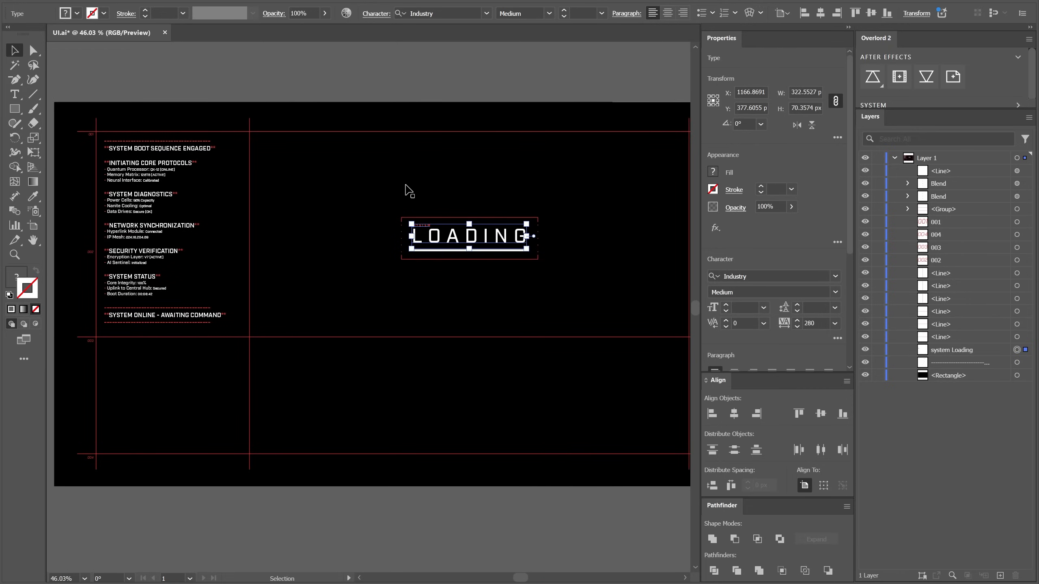
key("z")
mouse_move(446, 211)
left_mouse_down()
mouse_move(419, 215)
mouse_move(428, 207)
left_mouse_up()
key("space")
key("v")
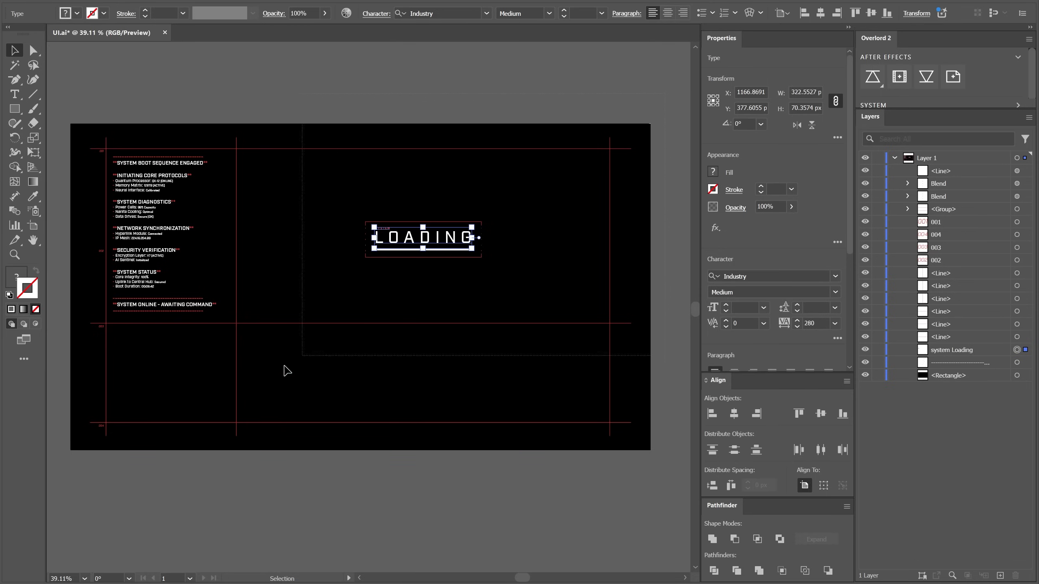
Select all the artwork and send it with Overlord to the Artboard 1 composition in After Effects
key("ctrl+a")
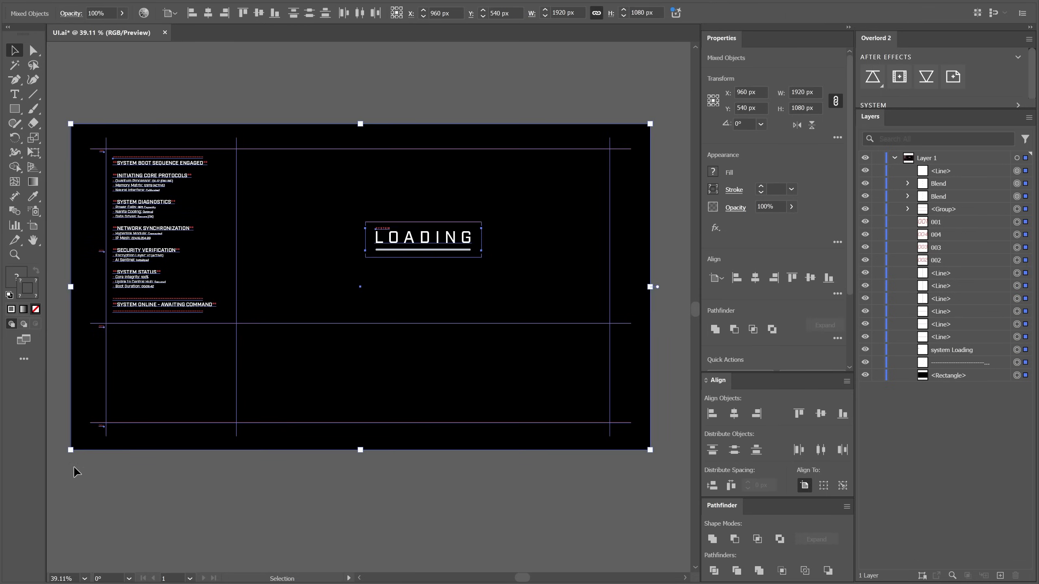
left_click(886, 90)
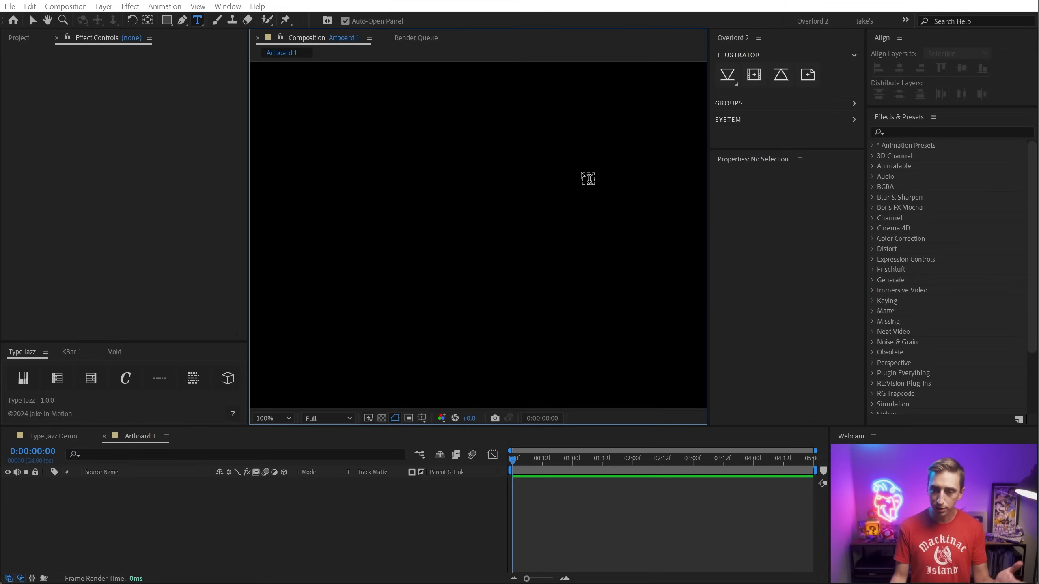
key("v")
key("shift+/")
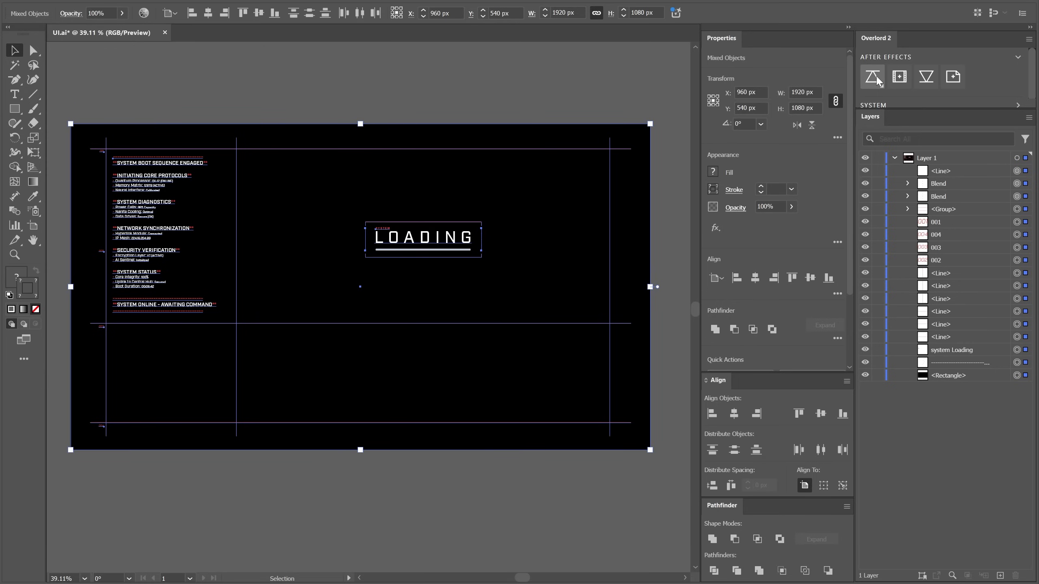
left_click(876, 78)
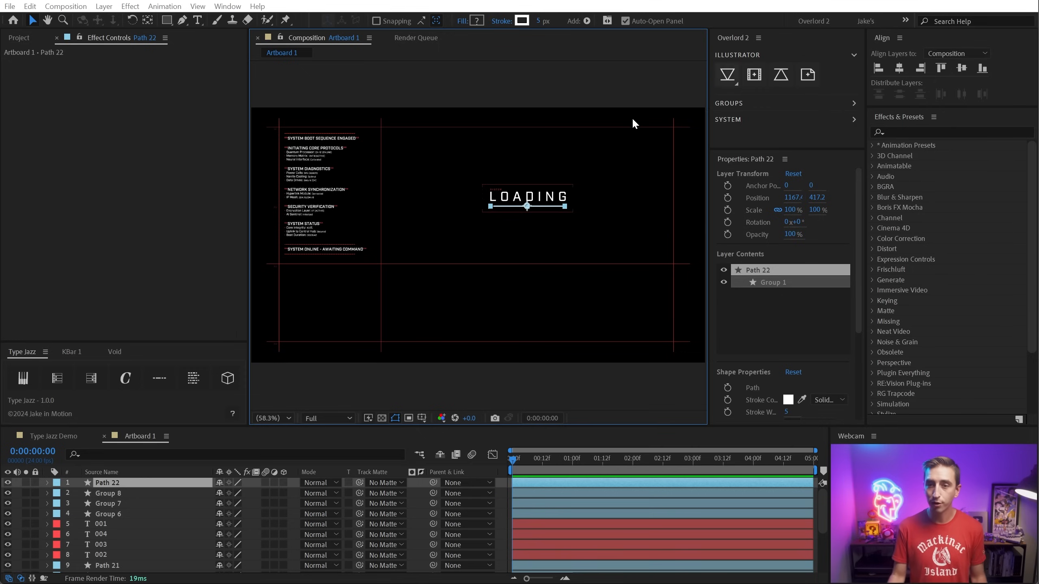
Examine the imported LOADING title and boot sequence text in the Artboard 1 composition, then clear the selection
left_click(530, 198)
key("z")
left_click(508, 193)
left_click(507, 247)
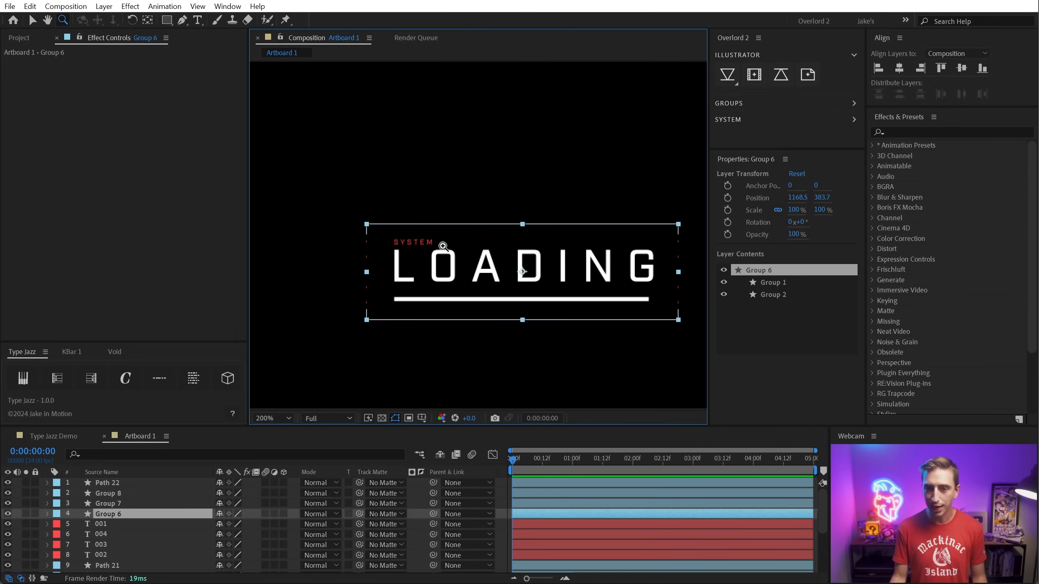
left_click(448, 264, "alt")
key("h")
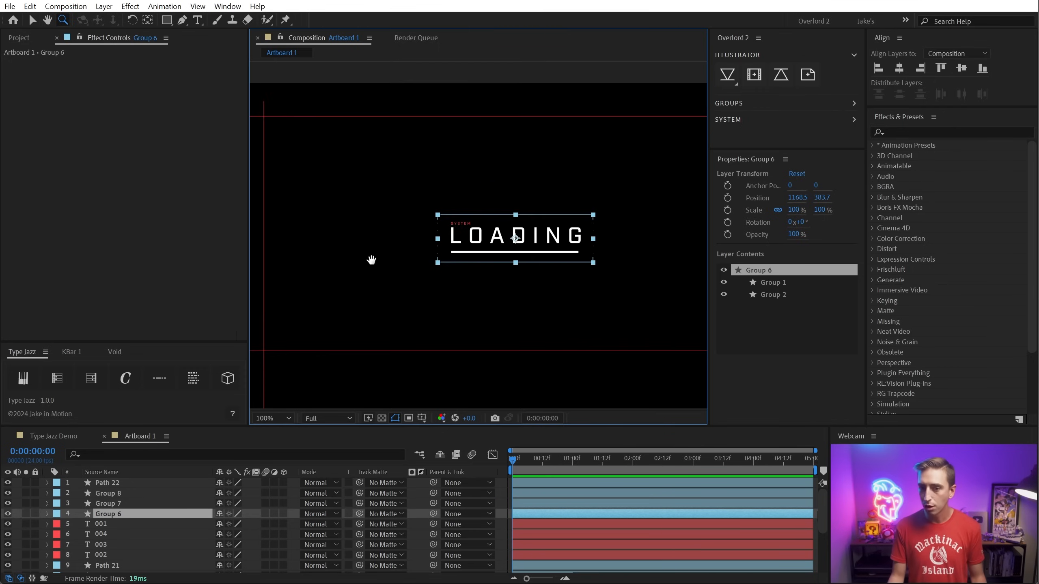
left_click_drag(371, 260, 514, 235)
key("z")
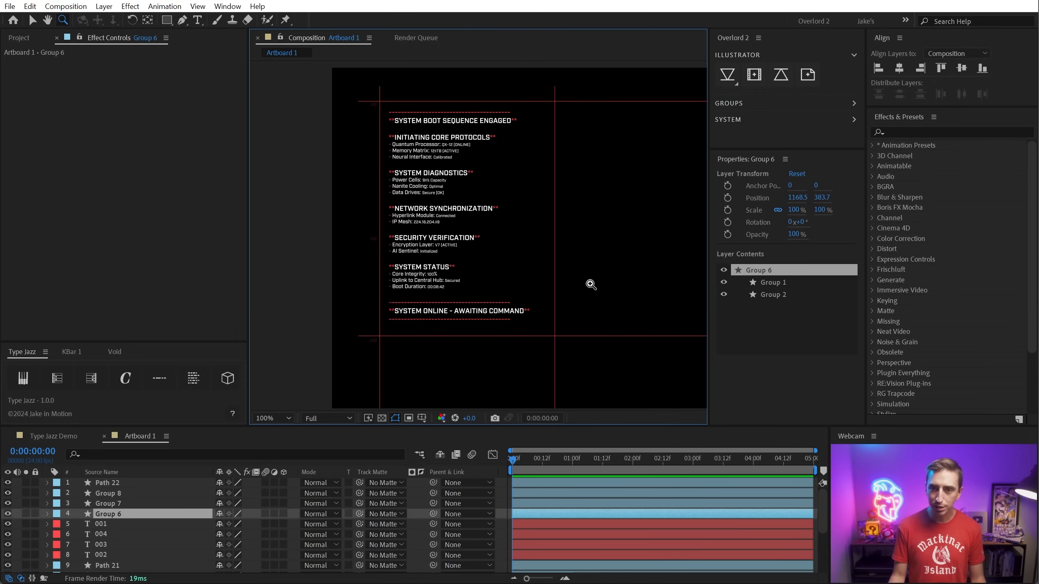
key("shift+slash")
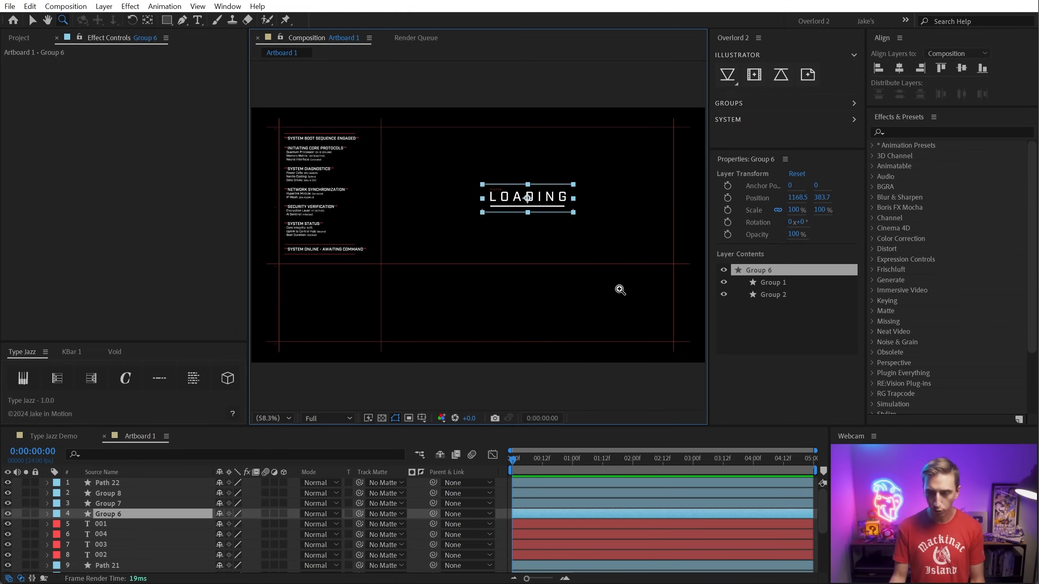
key("v")
left_click(529, 371)
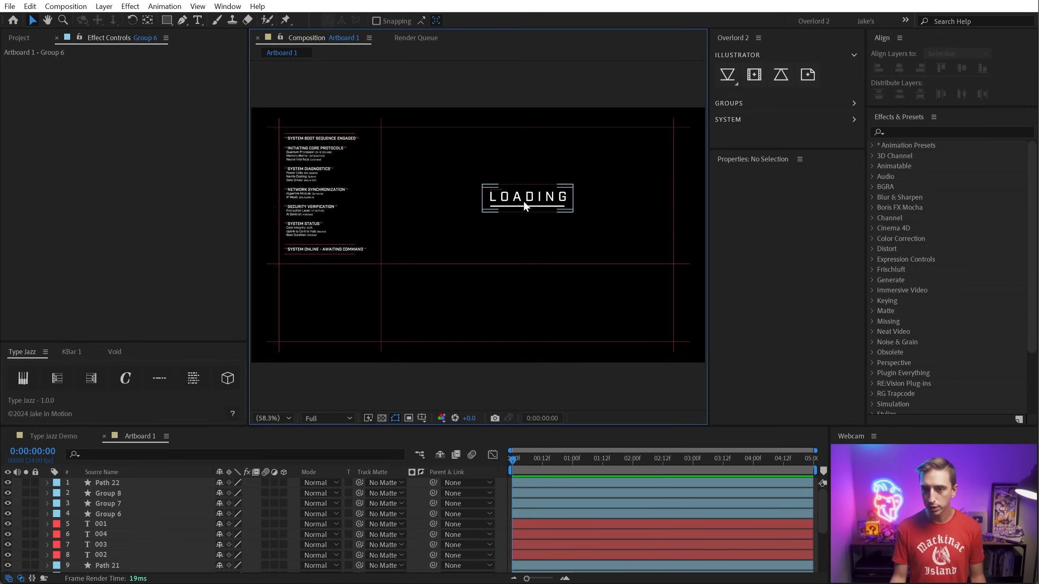
Solo the systemLoading text layer and apply Type Jazz to it
scroll(107, 540, "down", 3)
left_click(106, 551)
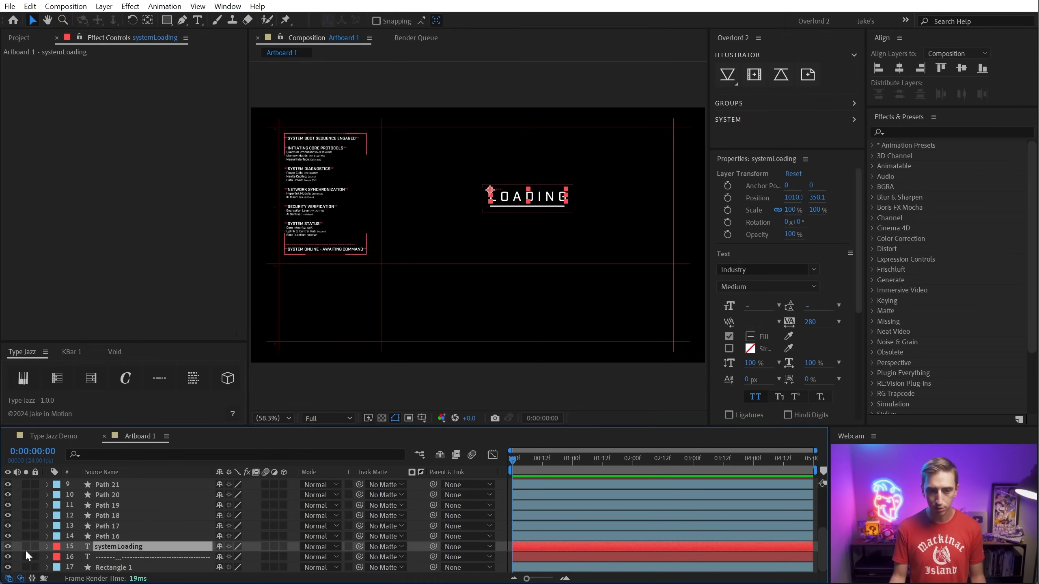
left_click(25, 547)
scroll(550, 193, "up", 4)
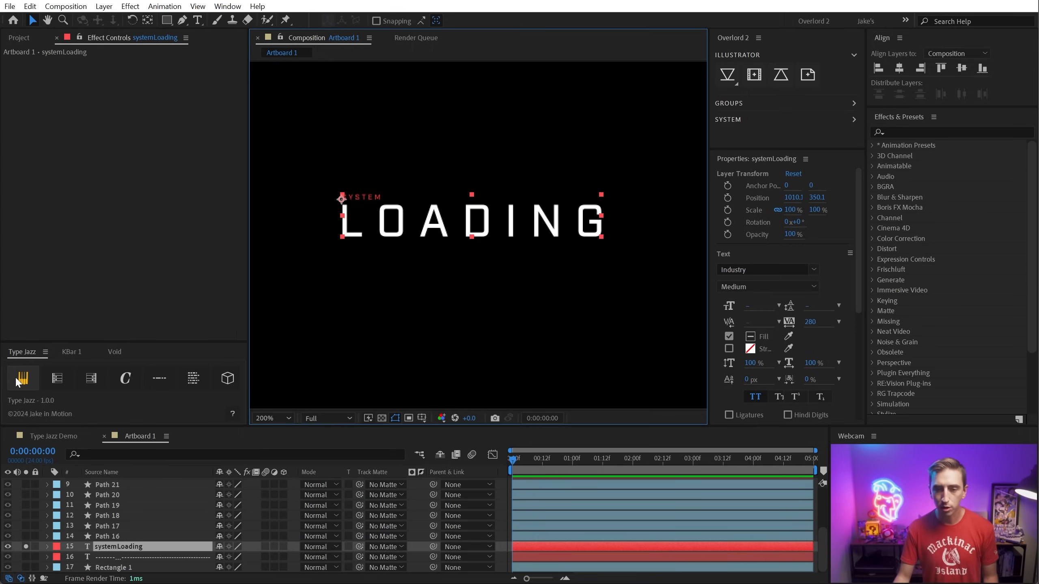
left_click(19, 381)
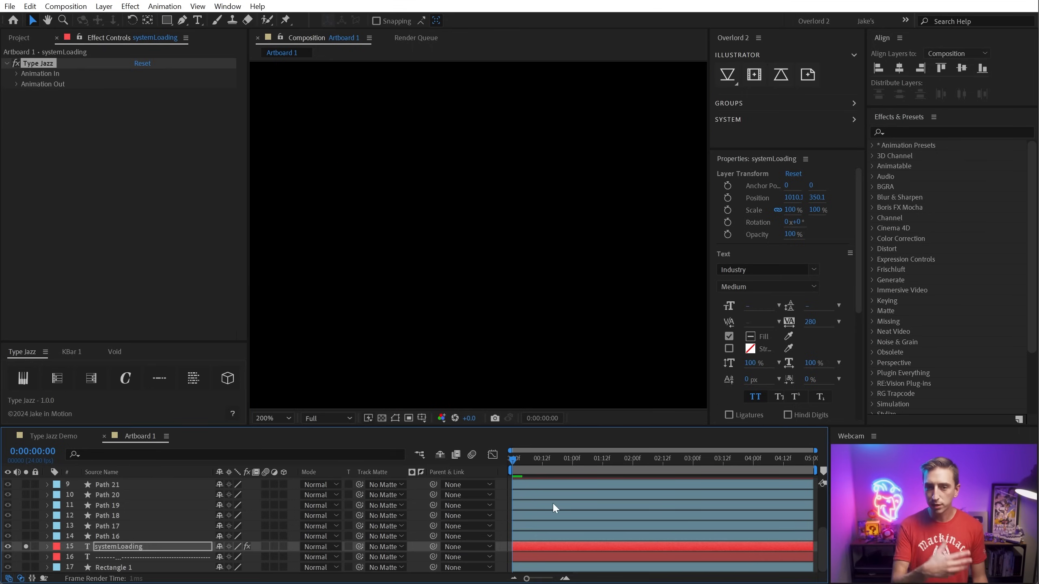
Preview the default Type Jazz animation on the LOADING title and reveal the layer's progress keyframes
key("space")
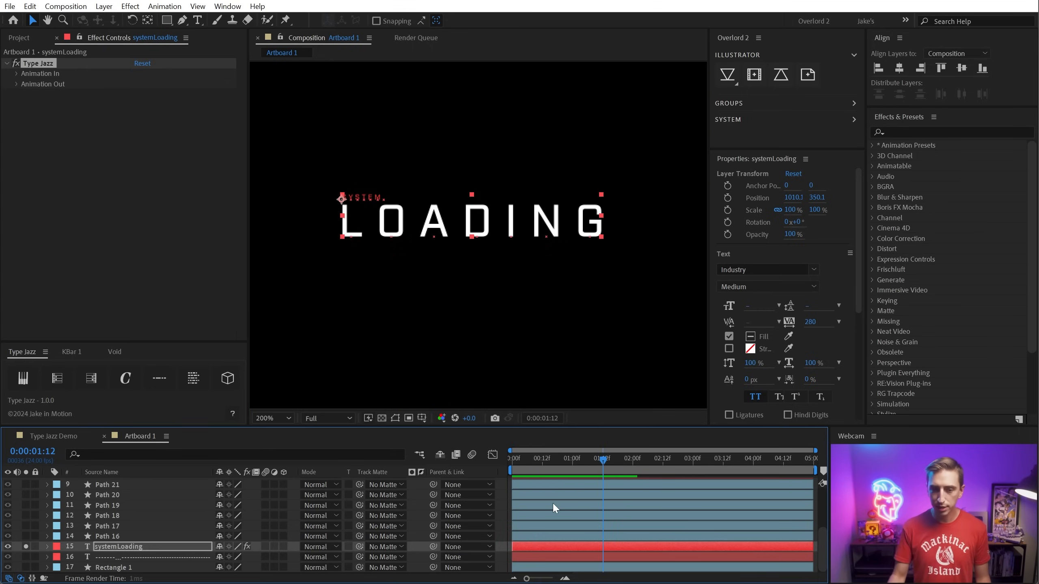
key("u")
scroll(552, 501, "down", 1)
left_click_drag(570, 458, 558, 457)
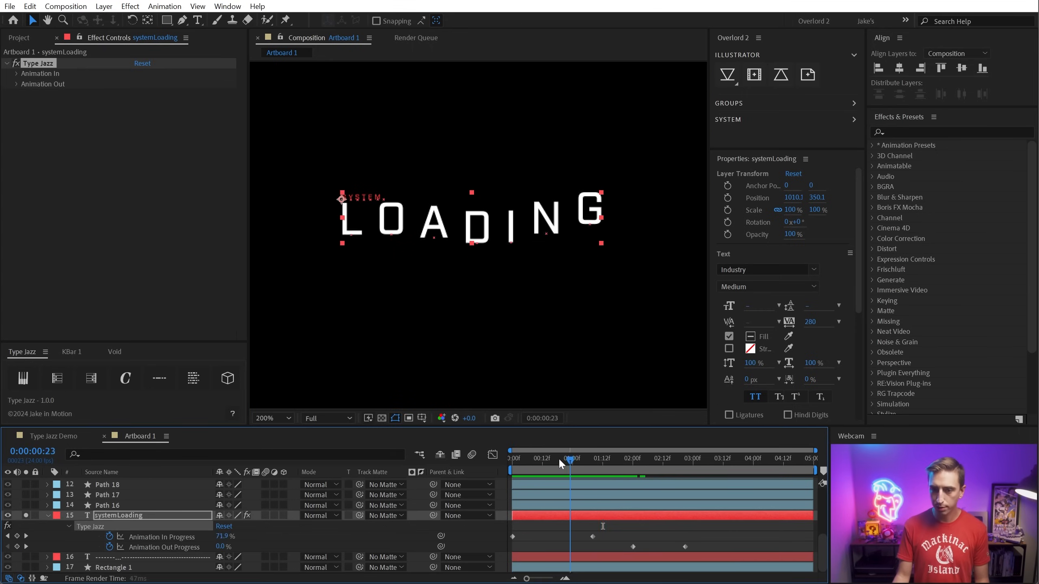
key("space")
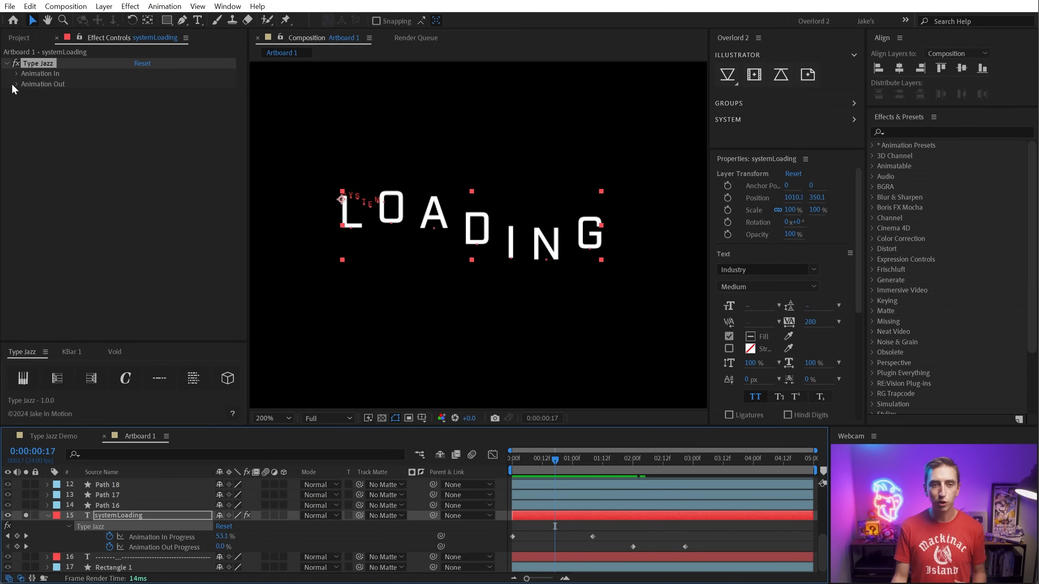
Set the Animation In type to Linear and scrub through the LOADING title's entrance
left_click(15, 74)
left_click(26, 95)
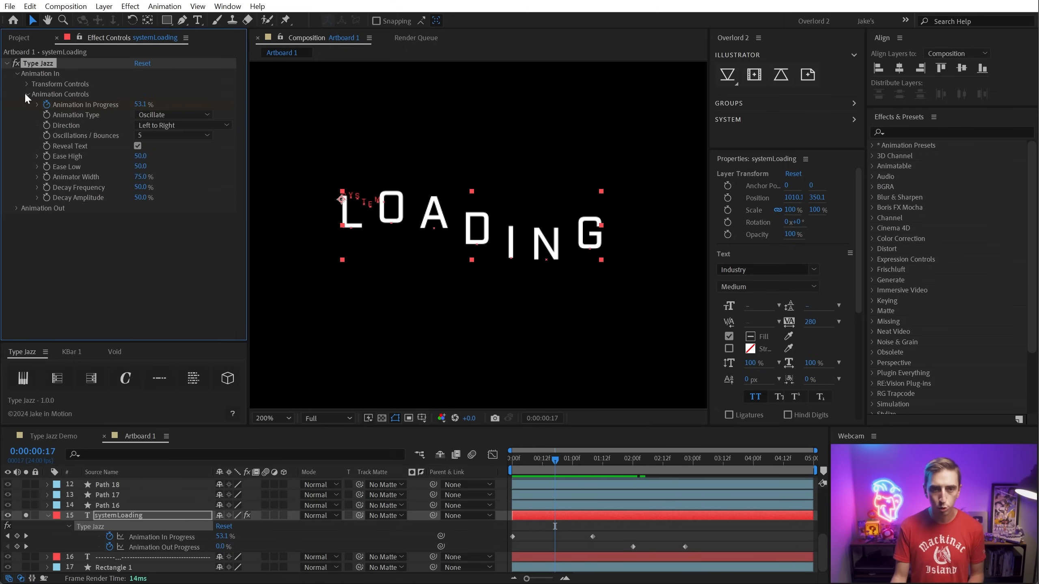
left_click(155, 114)
left_click(168, 157)
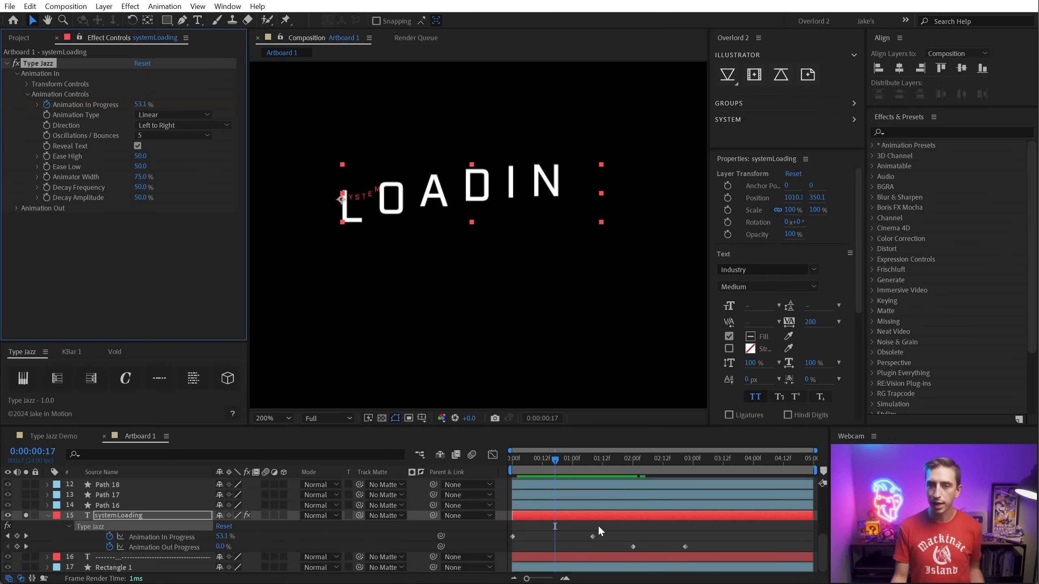
mouse_move(545, 456)
left_mouse_down()
mouse_move(526, 459)
mouse_move(567, 463)
mouse_move(555, 463)
left_mouse_up()
In the Animation In transforms, set the Y position to 0 and the X position to 64
left_click(21, 83)
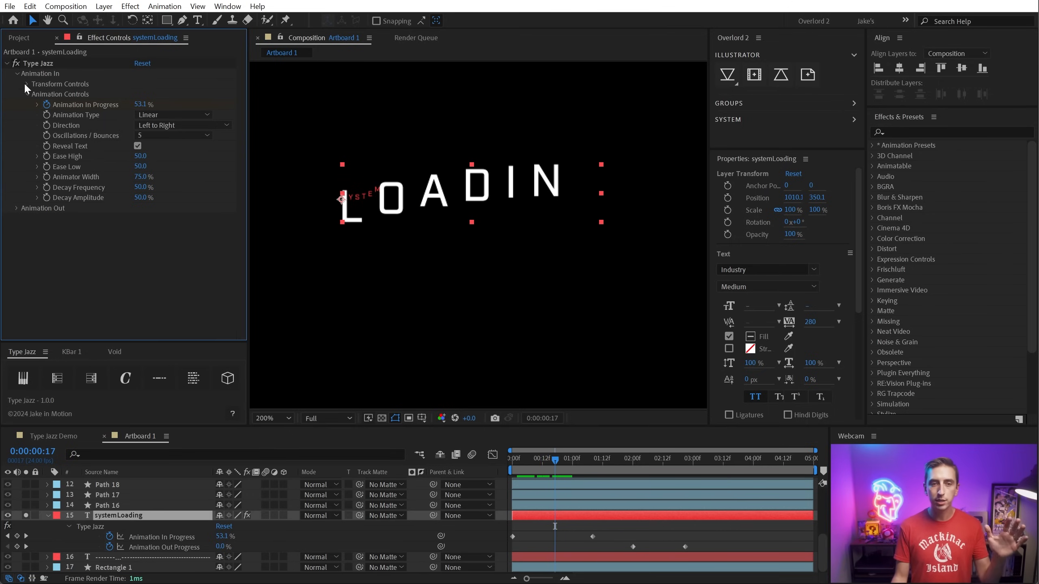
left_click(25, 83)
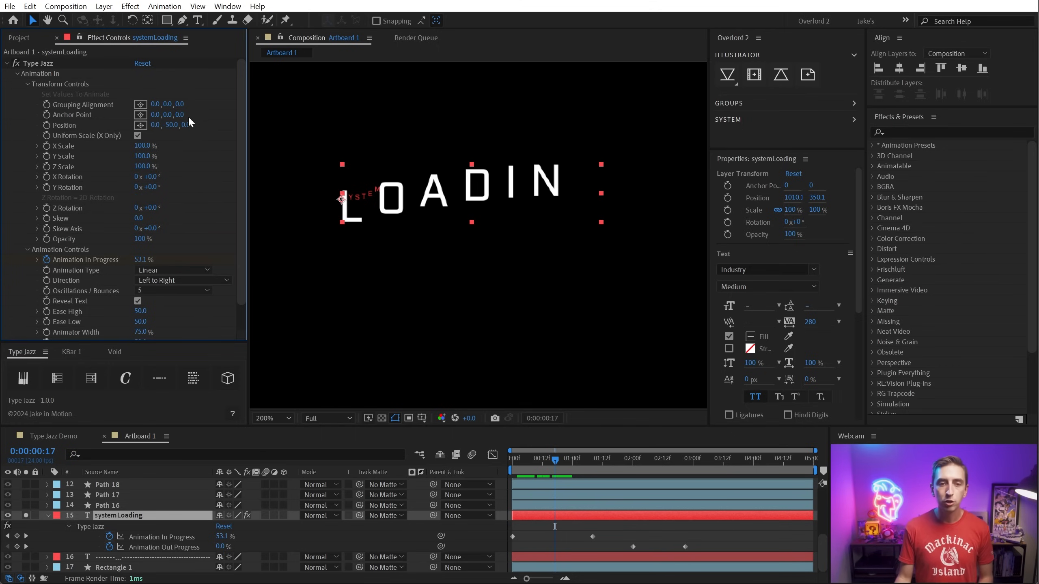
left_click(173, 125)
type("0")
key("Return")
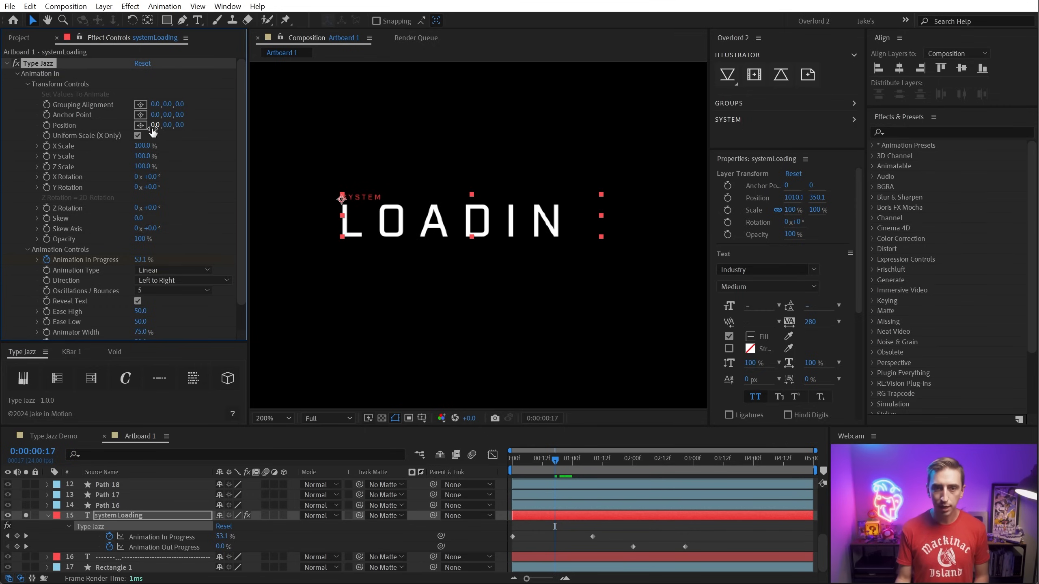
left_click_drag(154, 125, 192, 132)
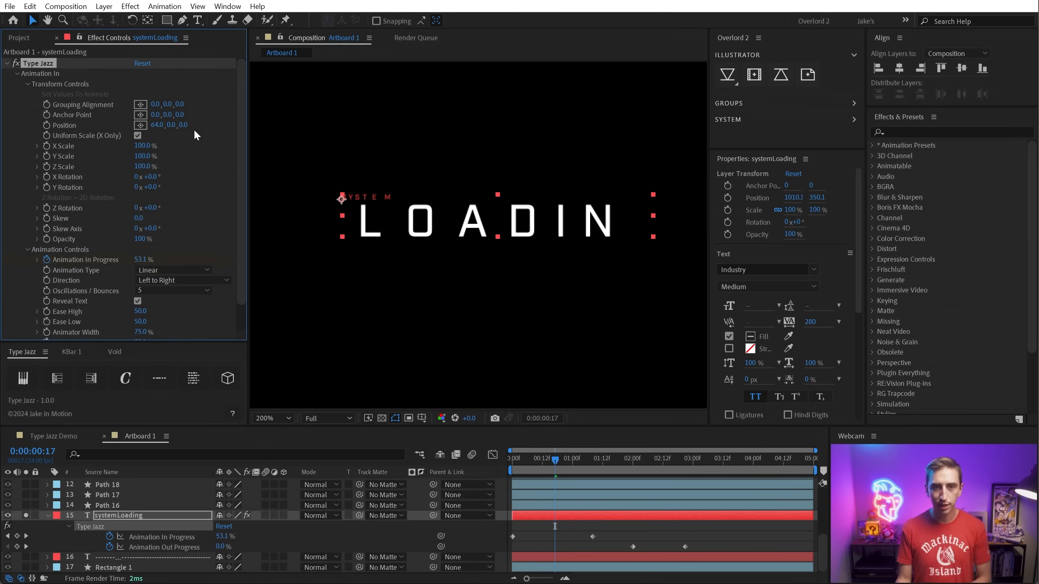
Turn off uniform scale for Animation In, set X Scale to 10% and Opacity to 0%
left_click(139, 146)
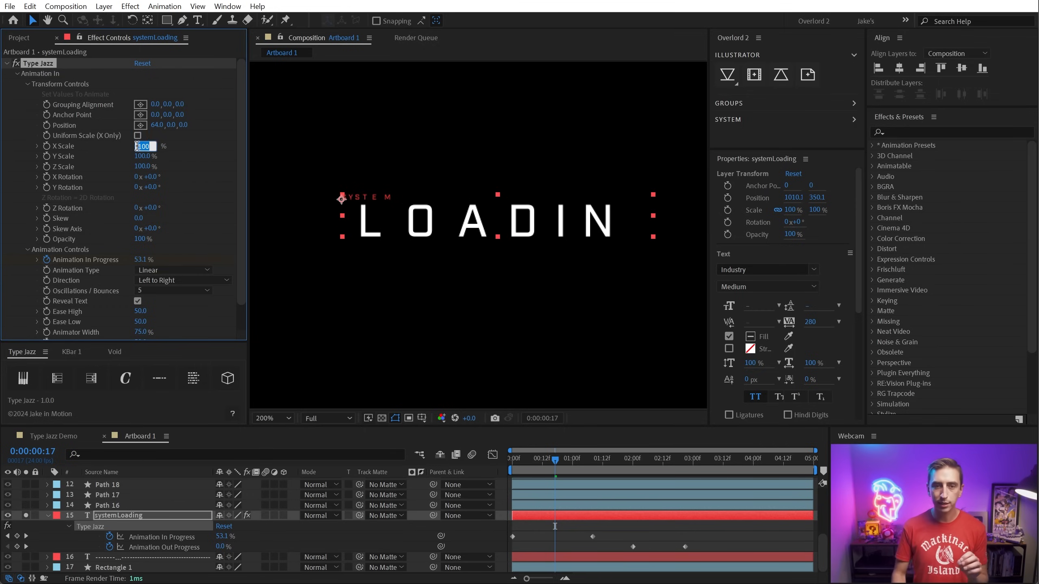
type("10")
key("Return")
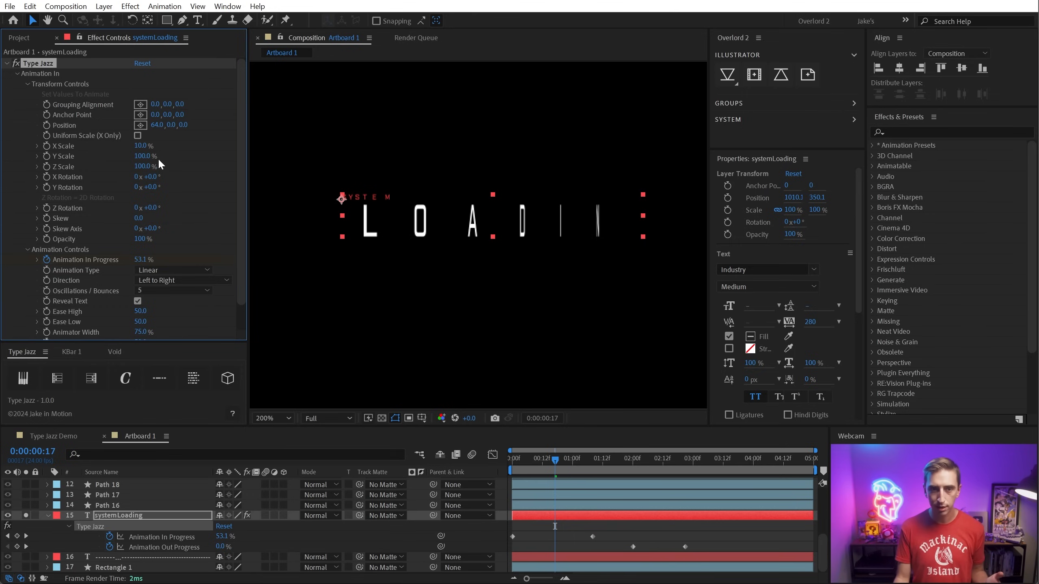
left_click_drag(139, 239, 61, 238)
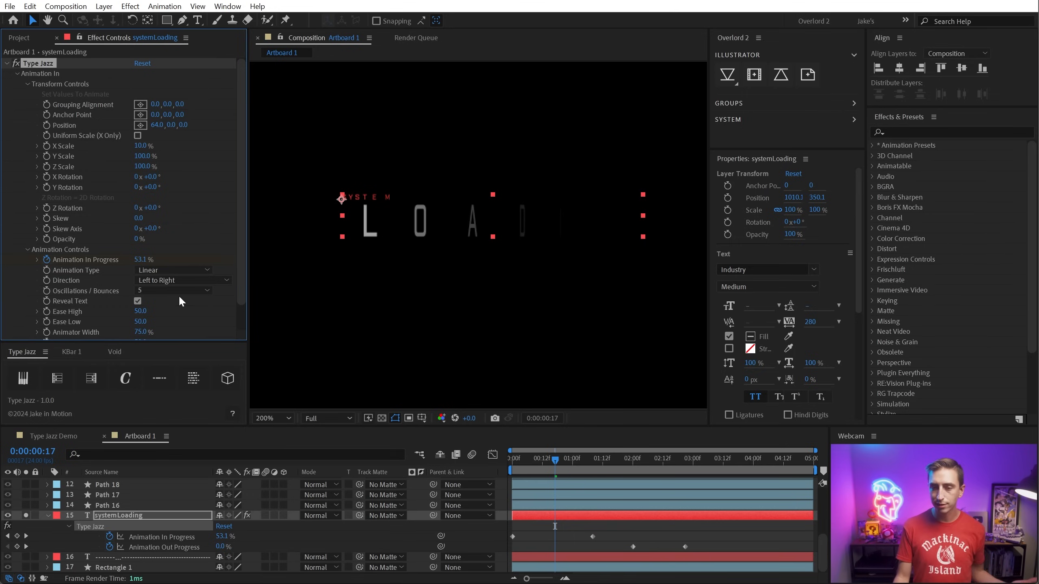
Preview the LOADING title's linear entrance from the first frame and stop playback partway through
left_click_drag(563, 461, 511, 461)
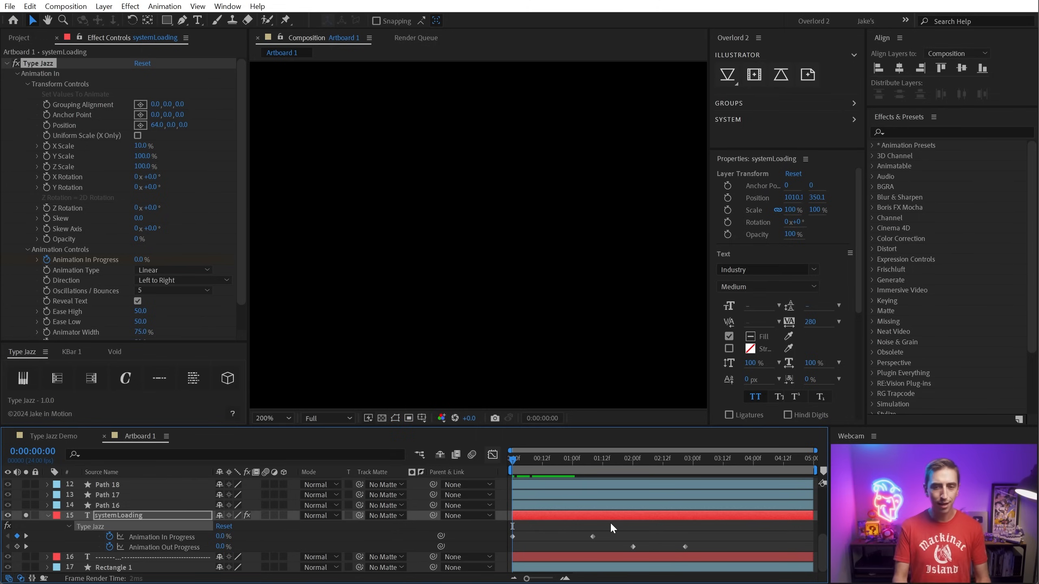
key("space")
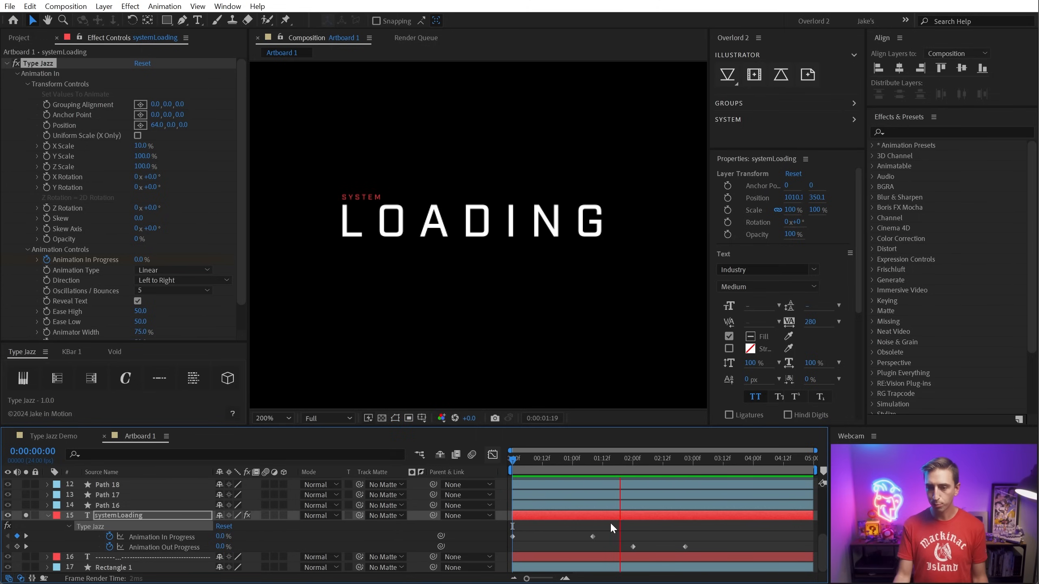
key("space")
left_click_drag(576, 460, 494, 458)
key("space")
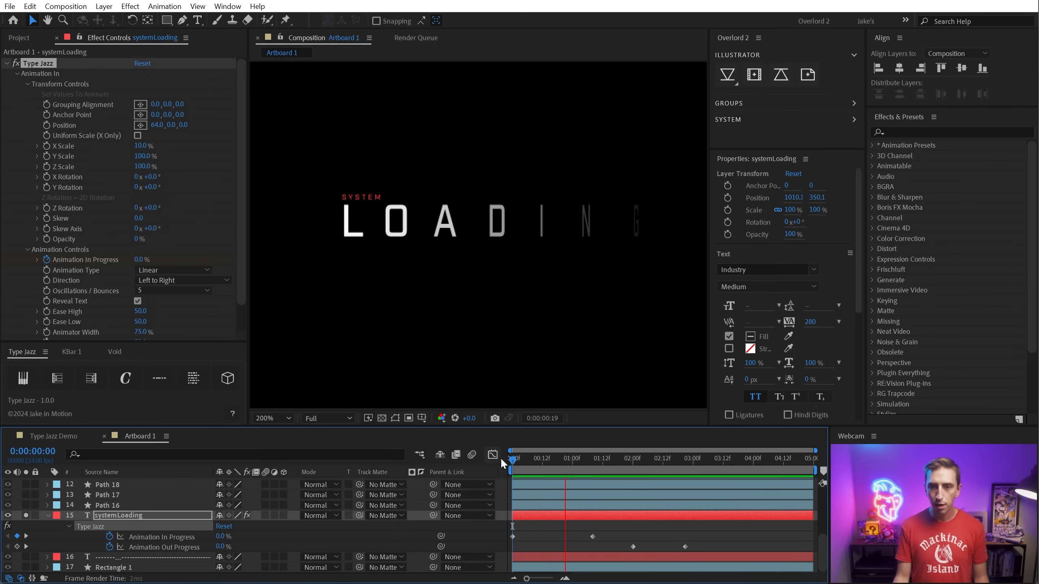
key("space")
Set the LOADING title's Animation In easing to Ease High 100 and Ease Low -50
scroll(203, 210, "down", 1)
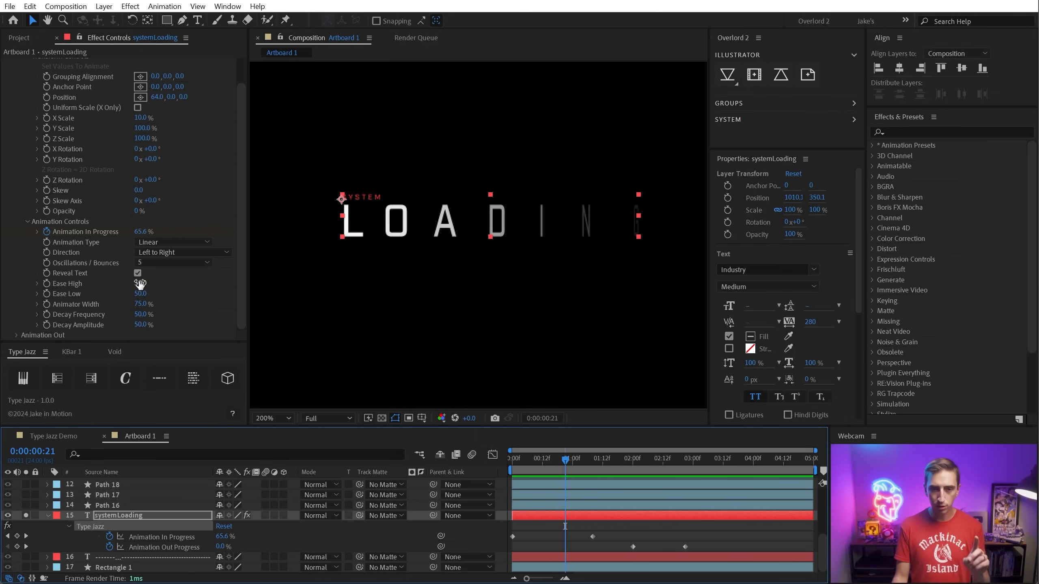
left_click(143, 283)
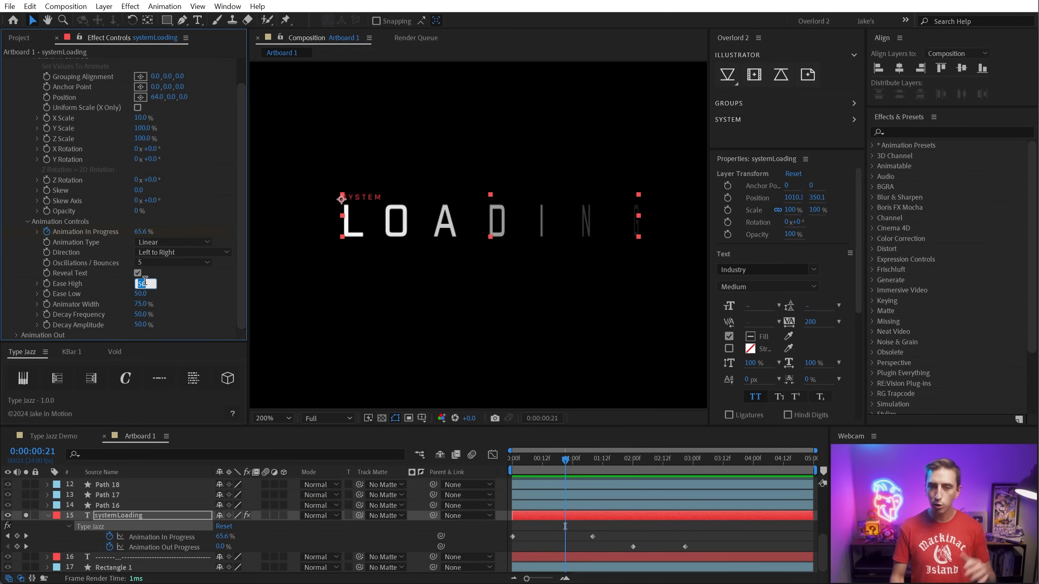
type("100")
key("Return")
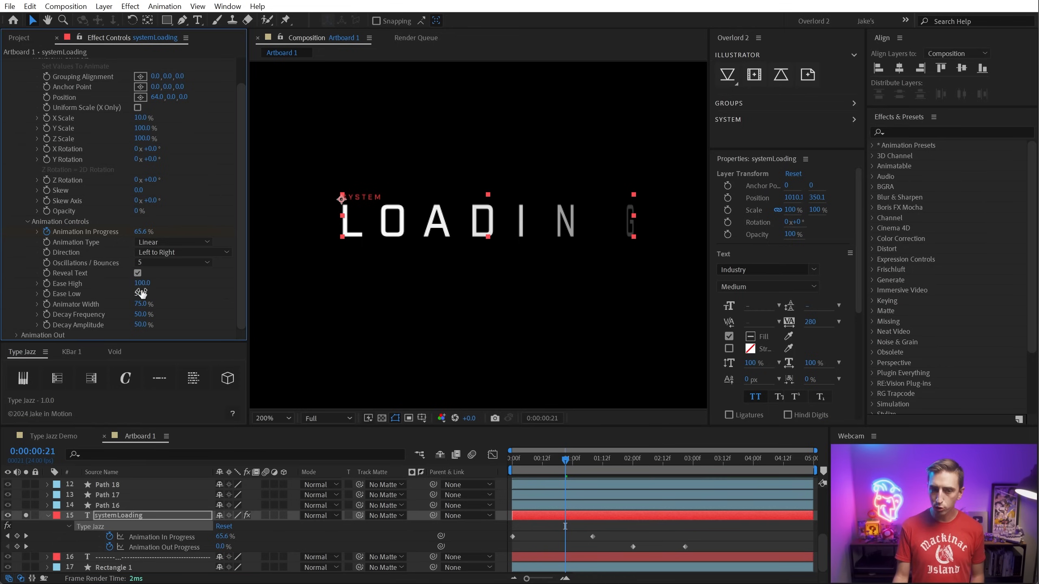
left_click(142, 293)
type("-50")
key("Return")
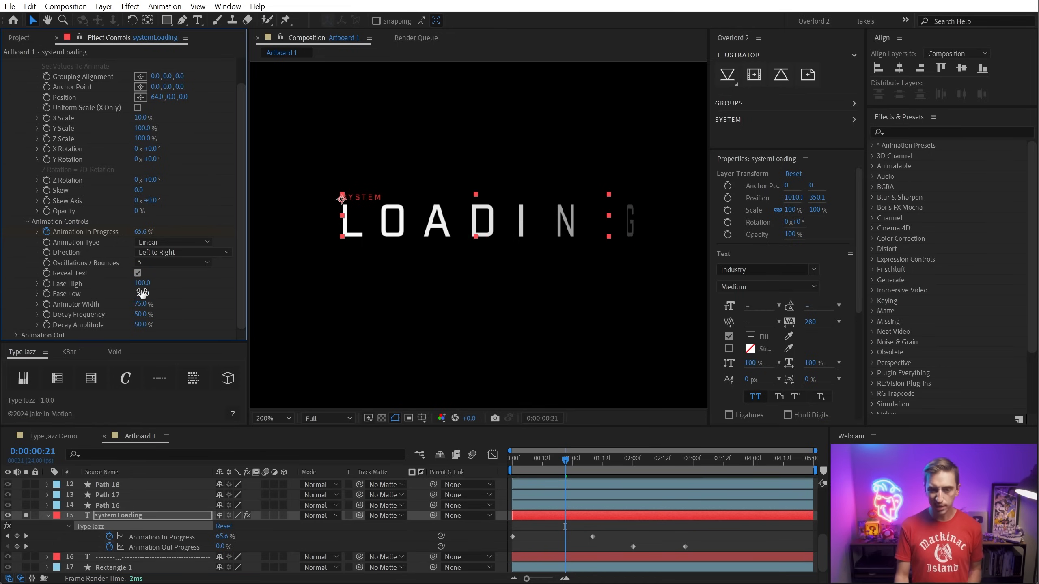
Preview the LOADING title's eased entrance, then fit the whole composition in view
key("ctrl+shift+h")
key("space")
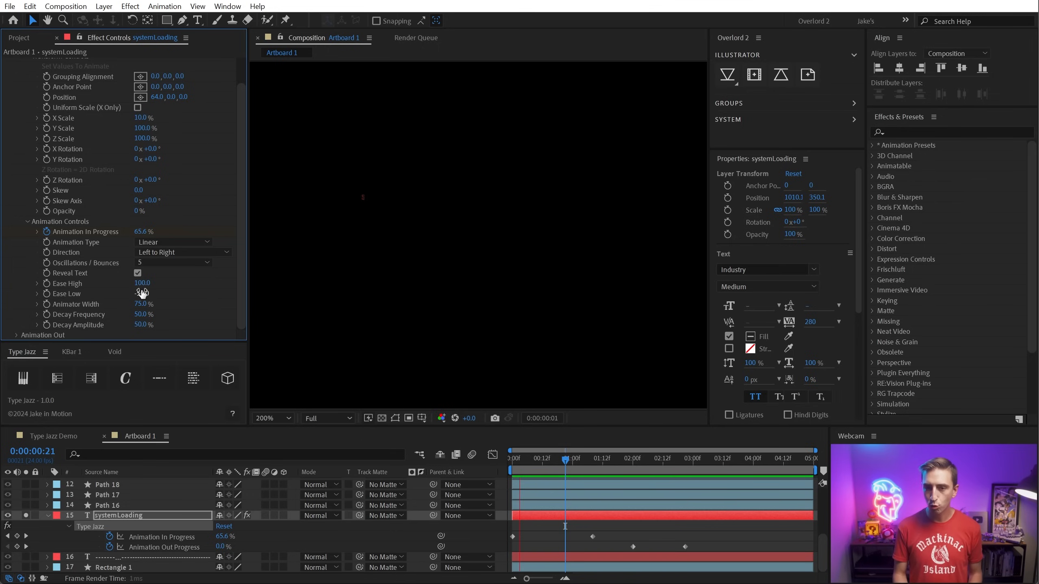
key("space")
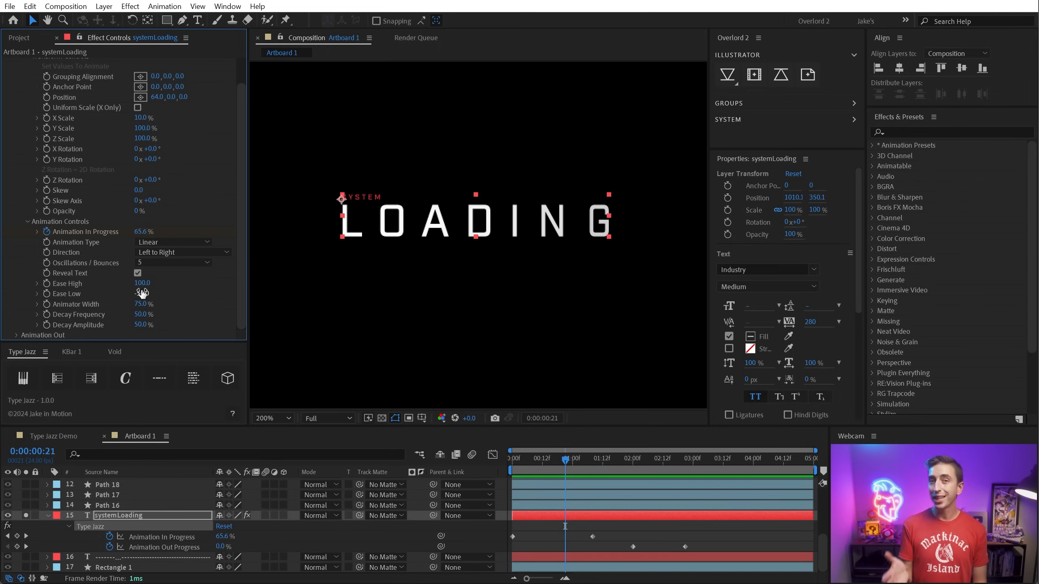
key("shift+slash")
scroll(84, 188, "up", 2)
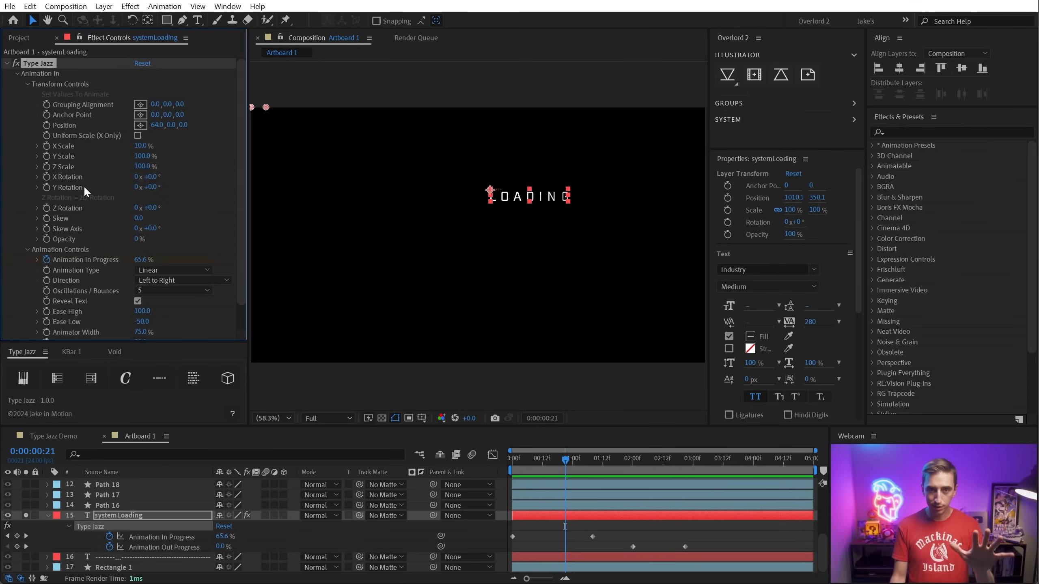
Unsolo the systemLoading layer and copy its Type Jazz animation to the boot-sequence text layer, starting at the first frame
left_click(26, 516)
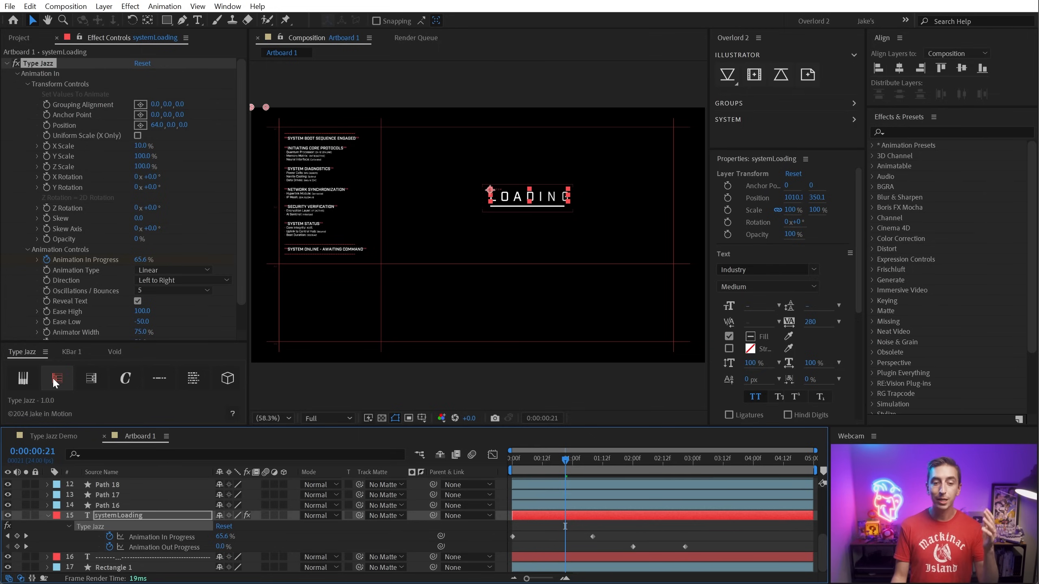
left_click(115, 515)
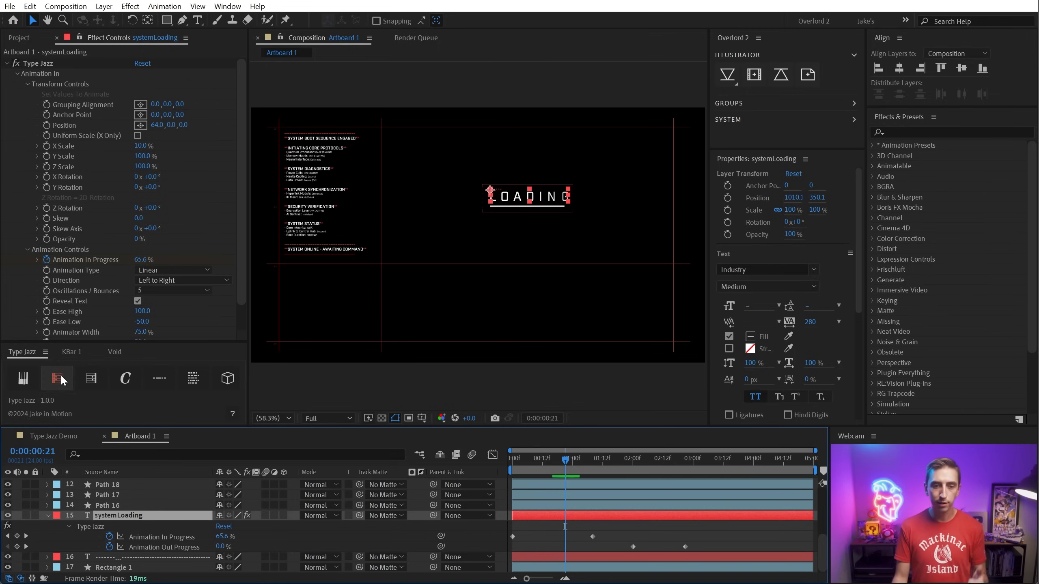
left_click(120, 555)
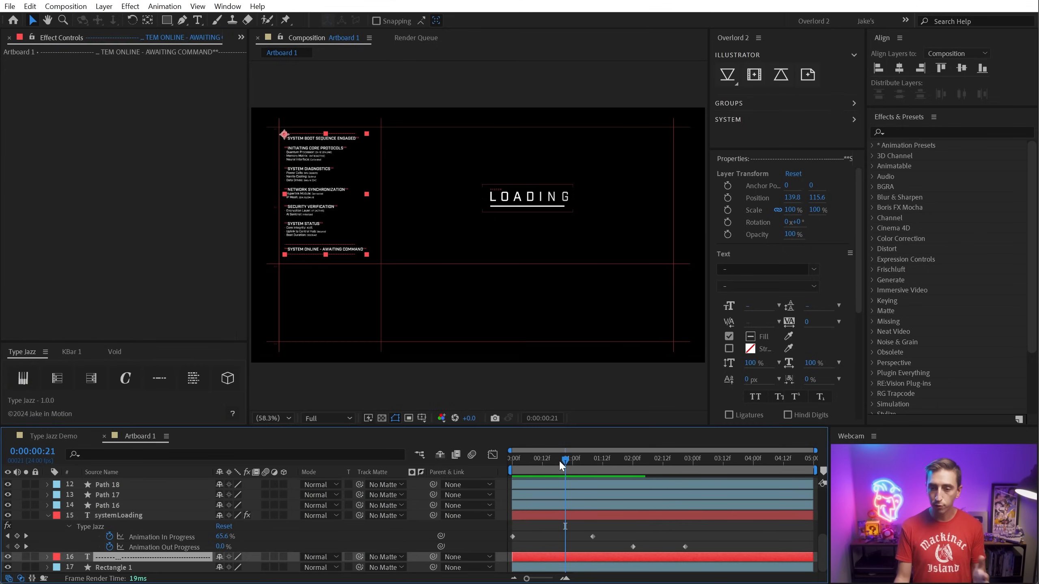
left_click_drag(565, 460, 463, 466)
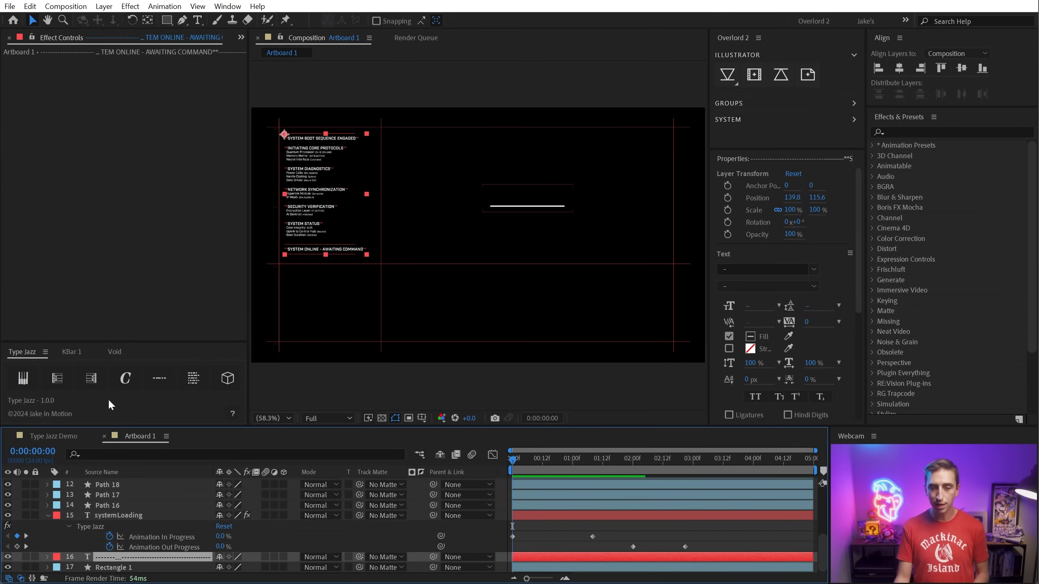
left_click(91, 380)
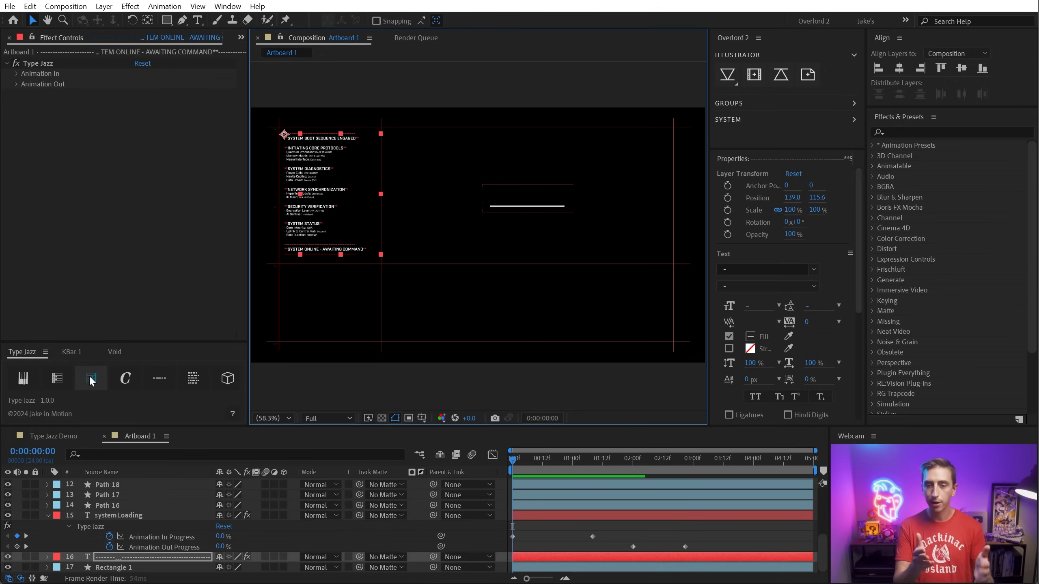
Collapse the systemLoading layer's properties and preview the entrances of the title and the boot-sequence text
left_click(536, 516)
key("u")
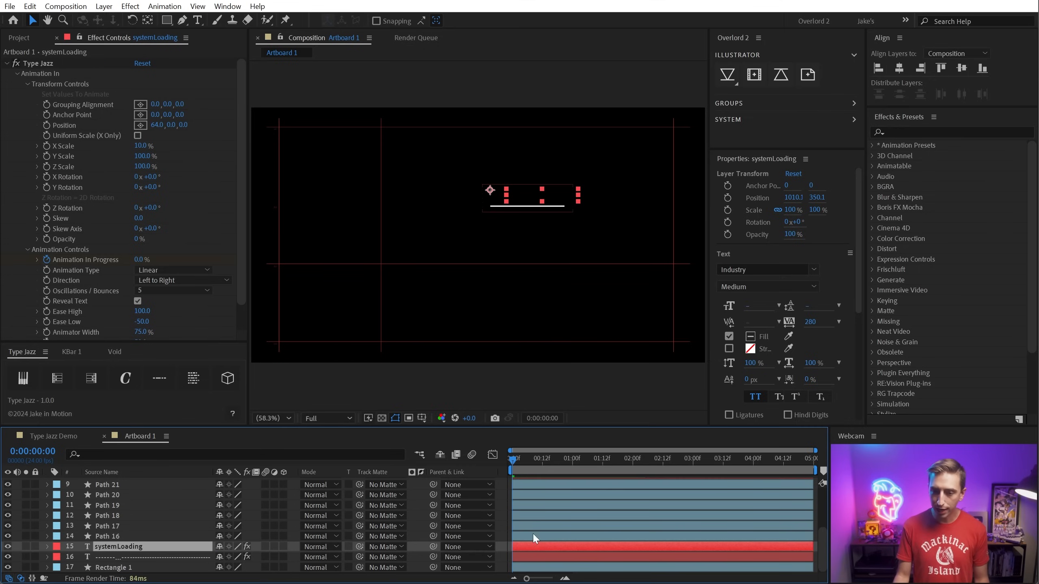
key("space")
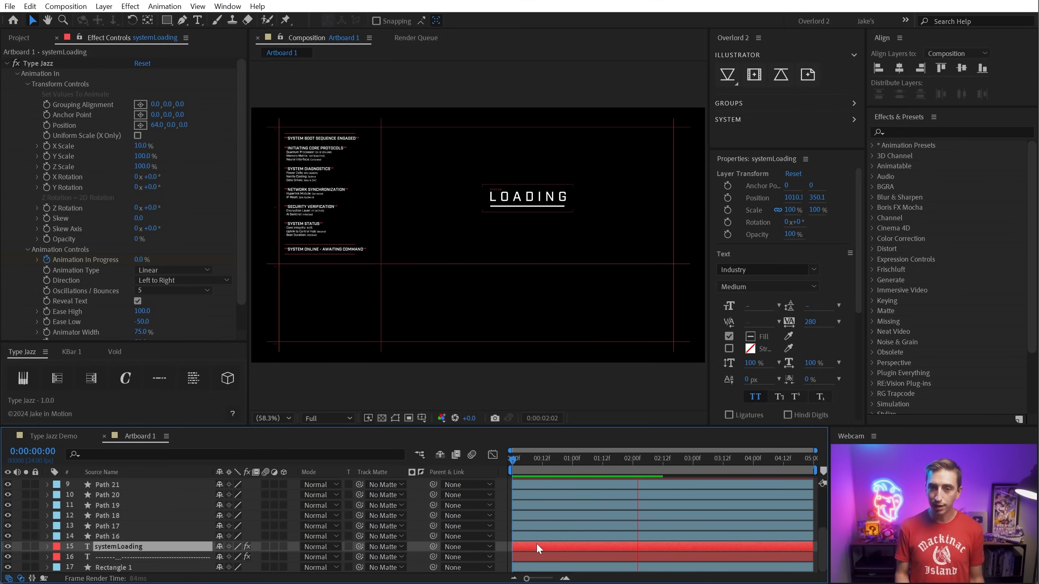
key("space")
key("space")
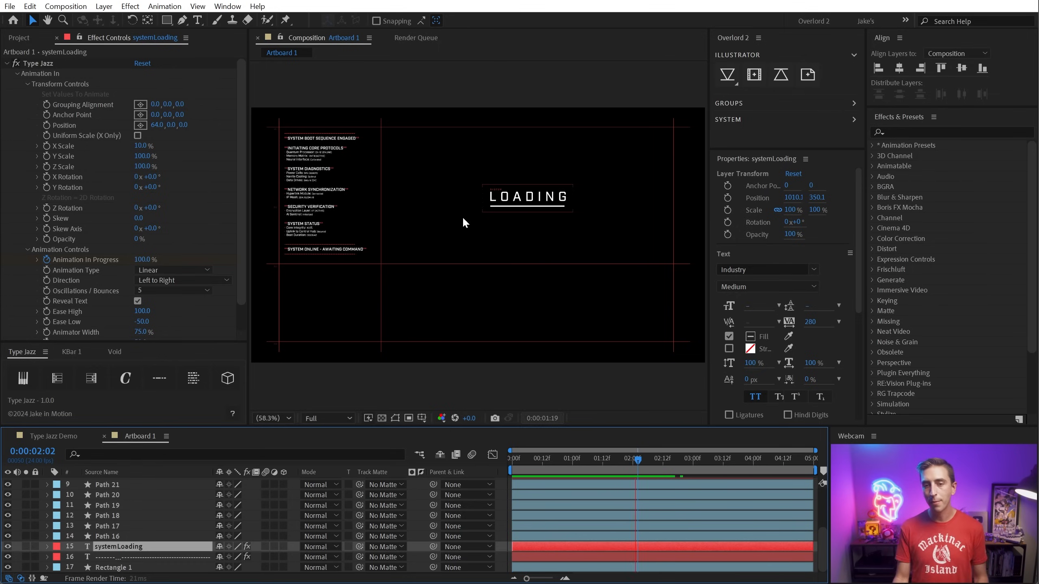
scroll(390, 167, "up", 2)
key("space")
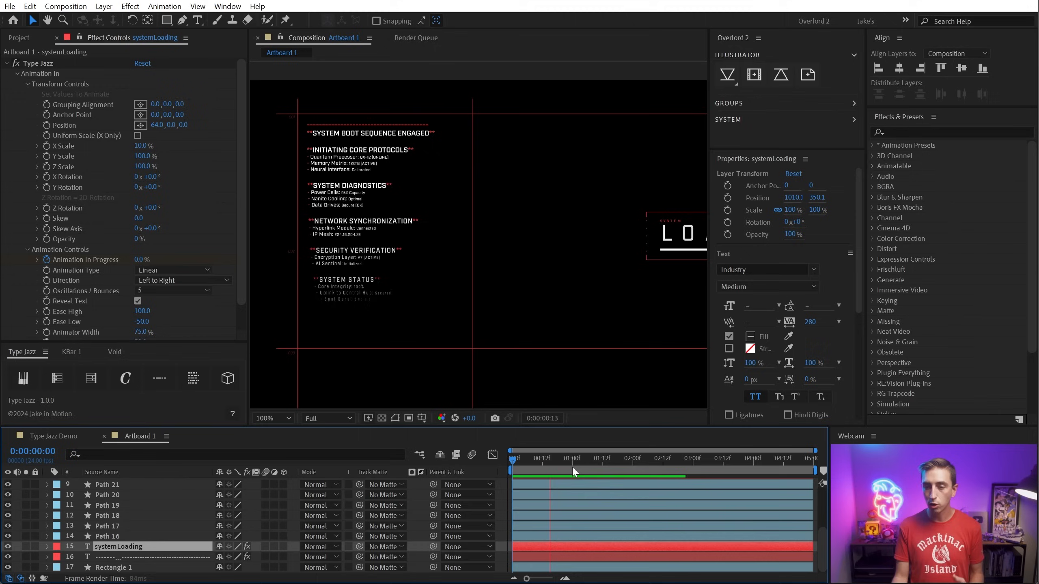
At frame 10, set the boot-sequence text's Animation In Animator Width to 24%
left_click(532, 458)
left_click_drag(532, 458, 538, 458)
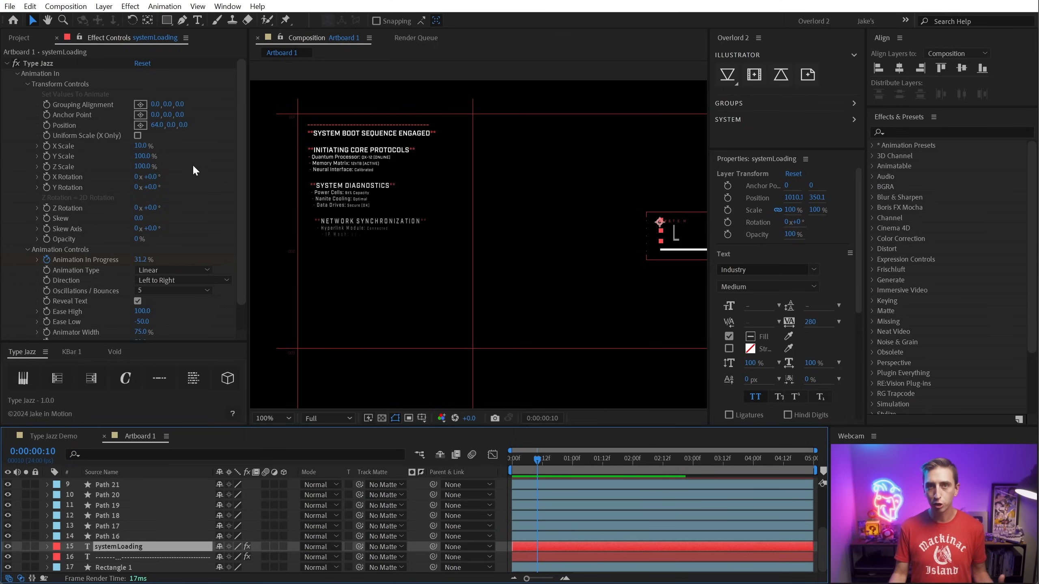
left_click(28, 84)
key("ctrl+Down")
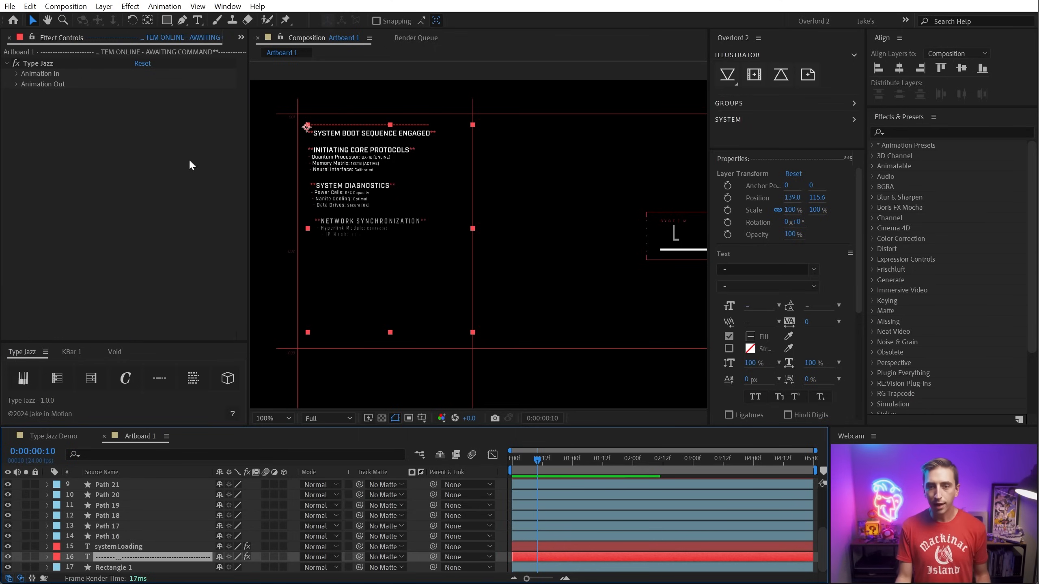
left_click(17, 74)
left_click(25, 94)
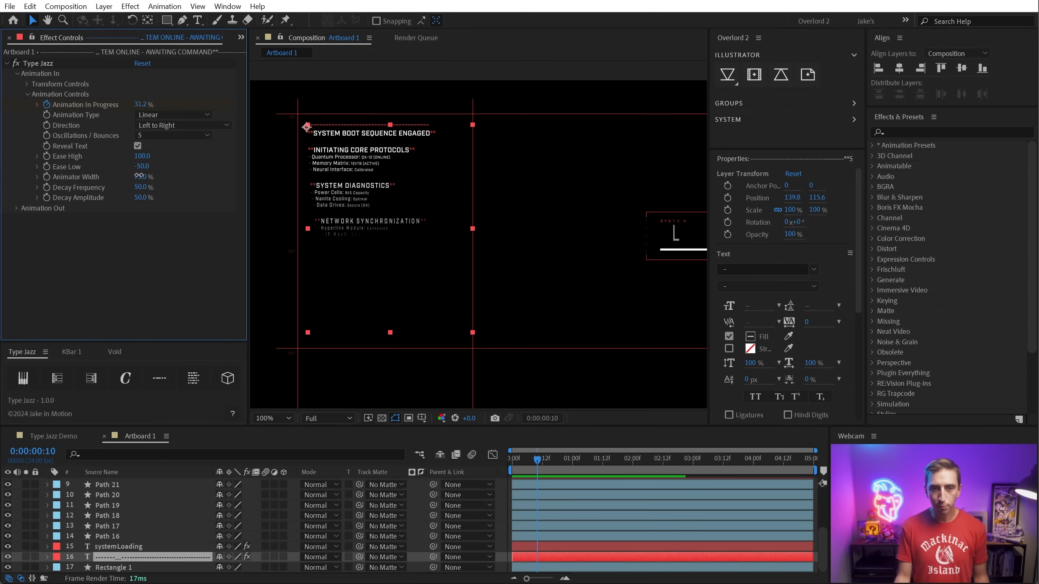
mouse_move(139, 177)
left_mouse_down()
mouse_move(106, 175)
mouse_move(121, 183)
left_mouse_up()
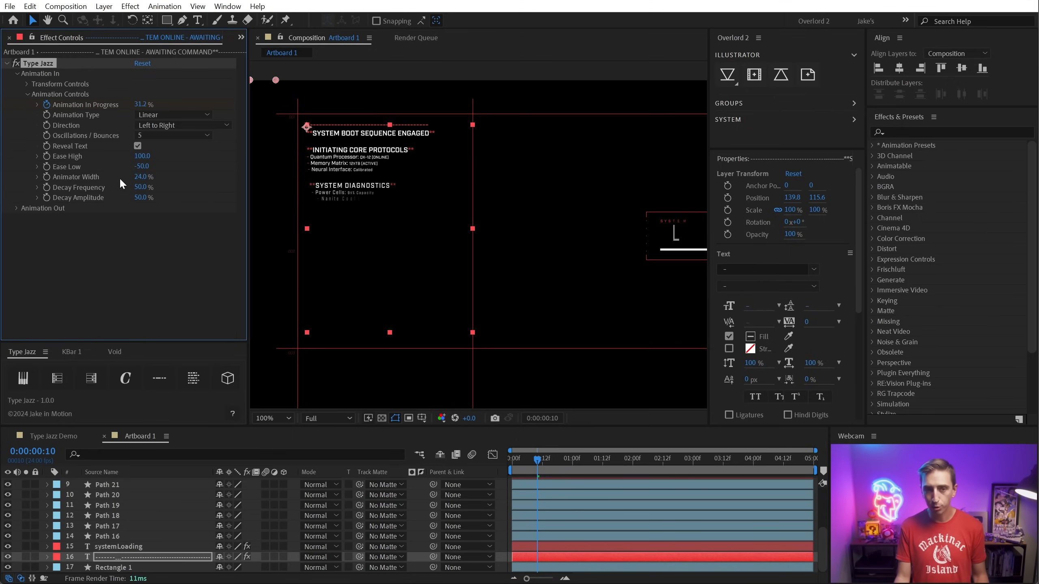
Base the boot-sequence text's Type Jazz animation on lines and preview it from the first frame
left_click(192, 378)
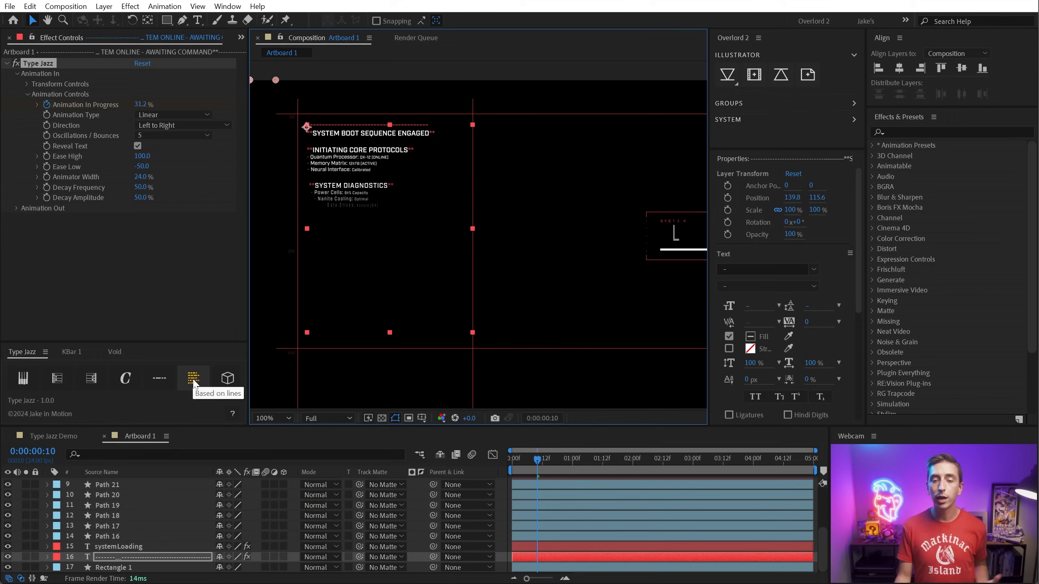
left_click_drag(527, 460, 508, 460)
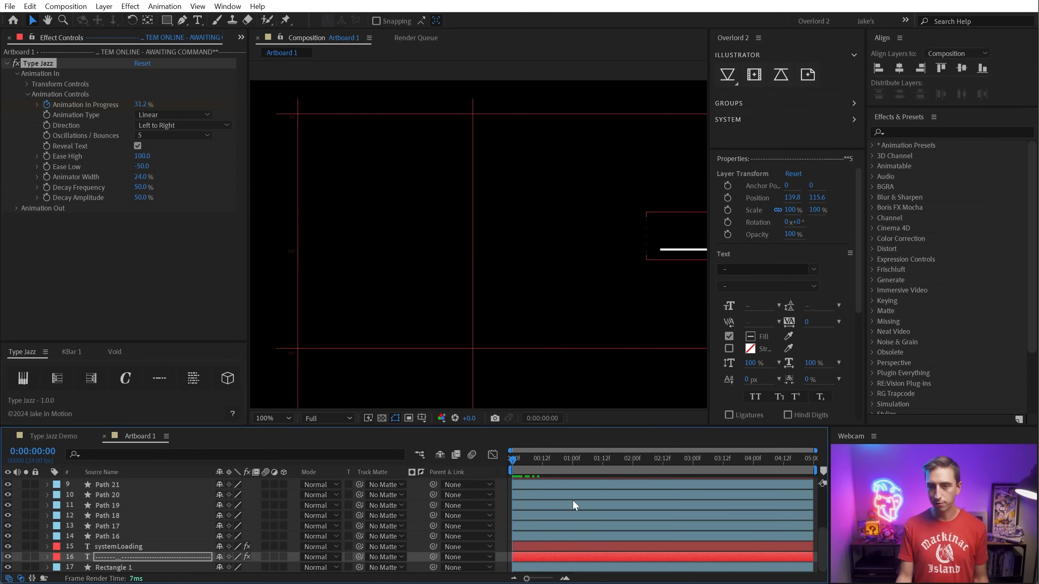
key("space")
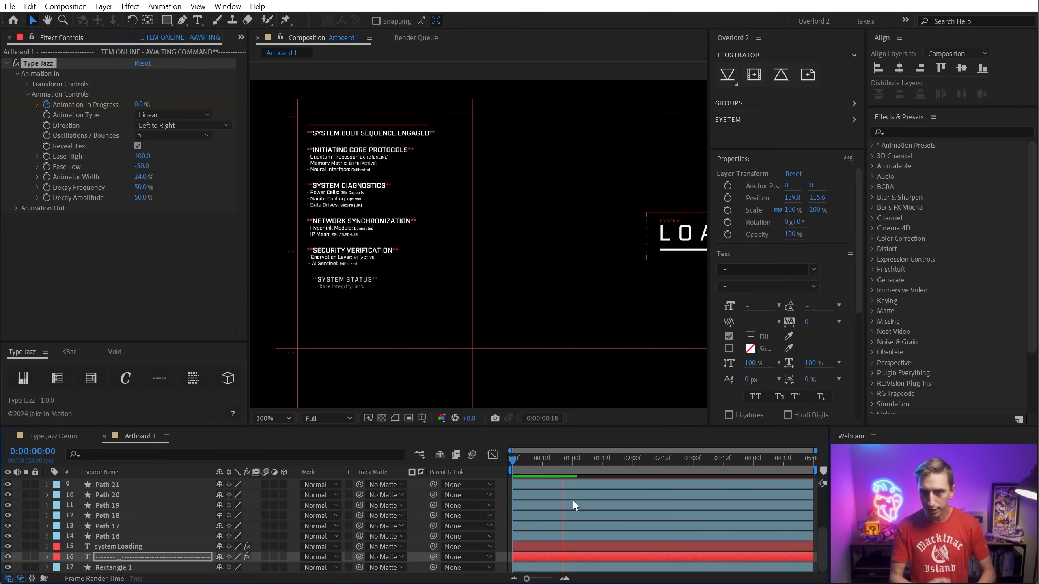
key("space")
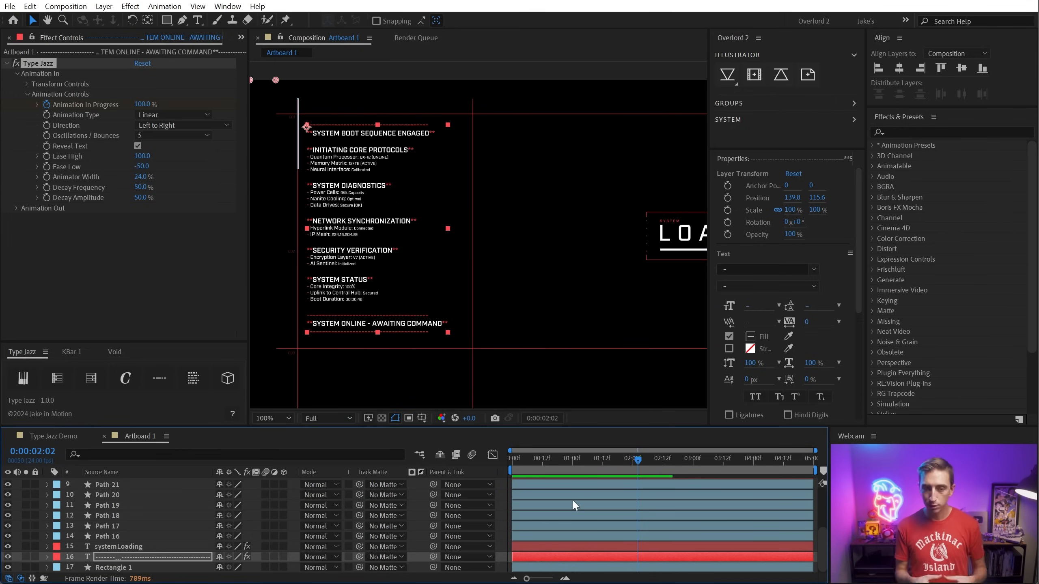
key("shift+slash")
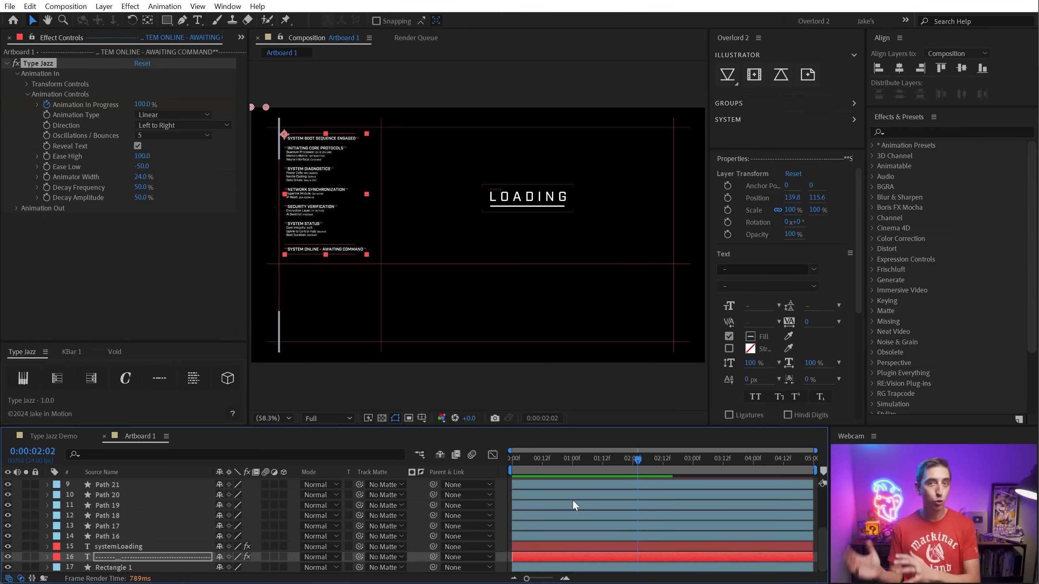
Open the Course Clear composition and apply Type Jazz to its "Course clear!" text layer at frame 10
left_click(65, 253)
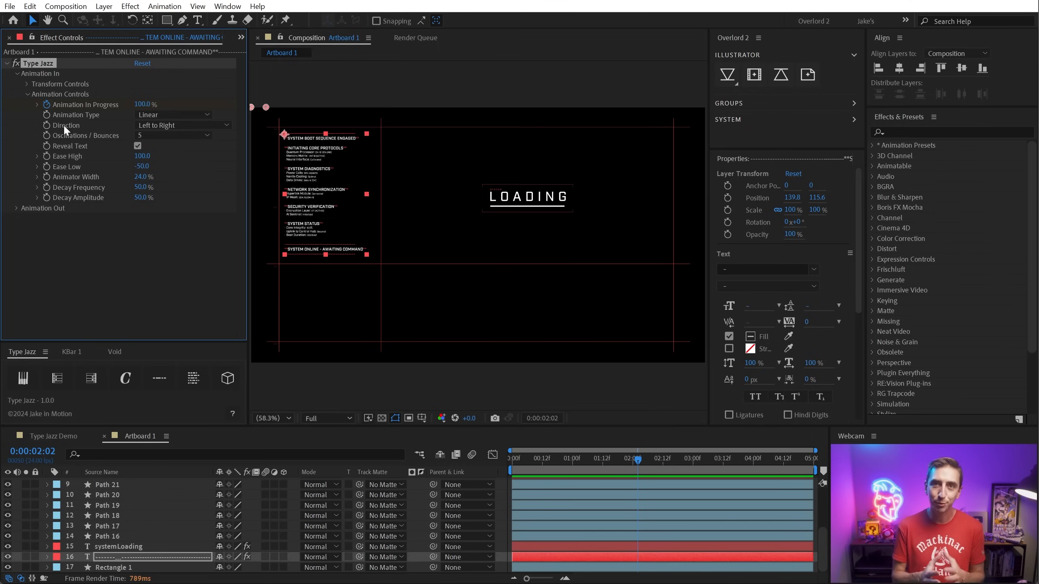
scroll(82, 35, "up", 1)
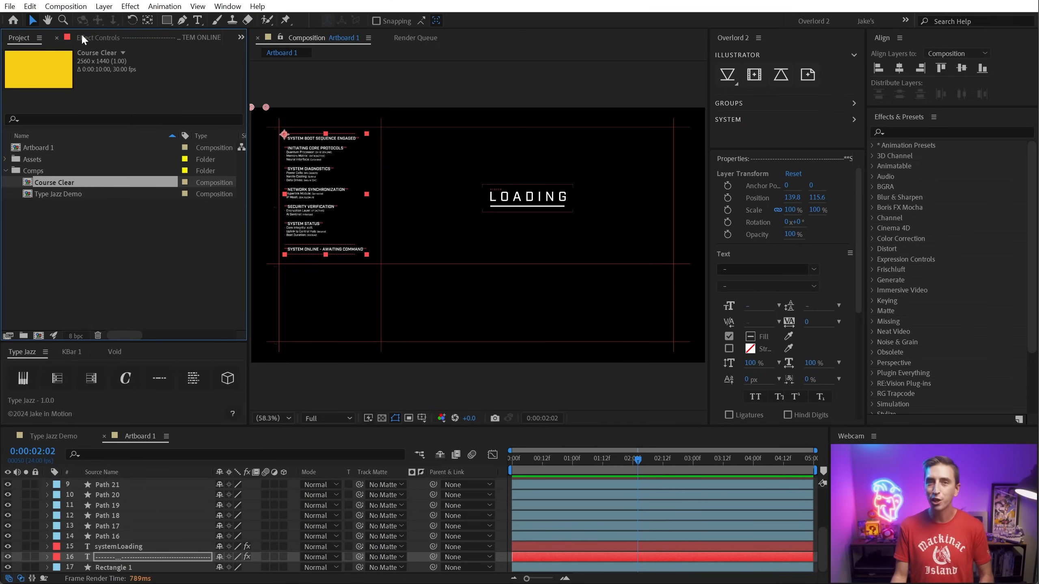
double_click(61, 185)
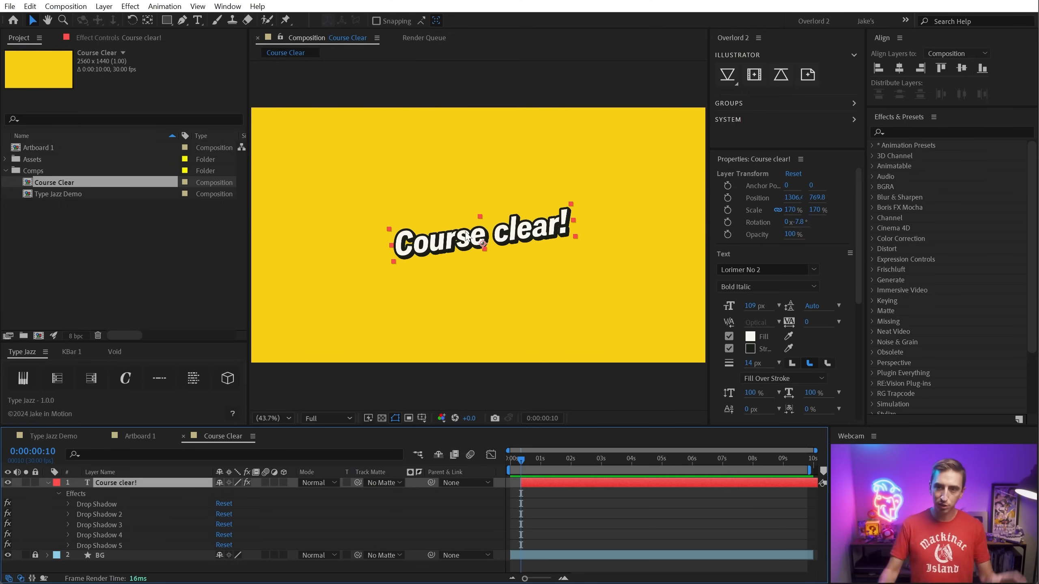
scroll(466, 237, "up", 1)
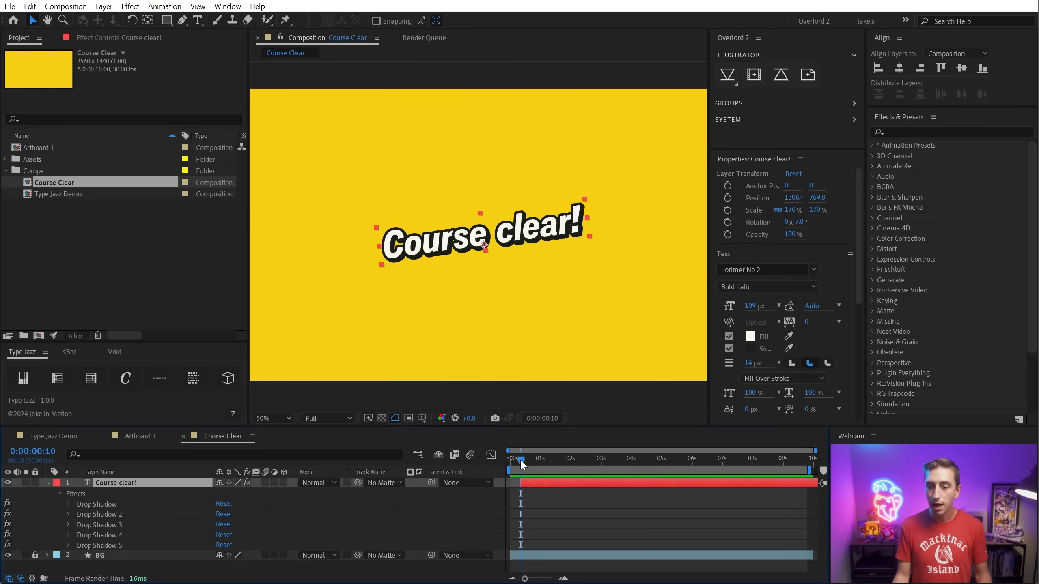
left_click_drag(520, 460, 520, 458)
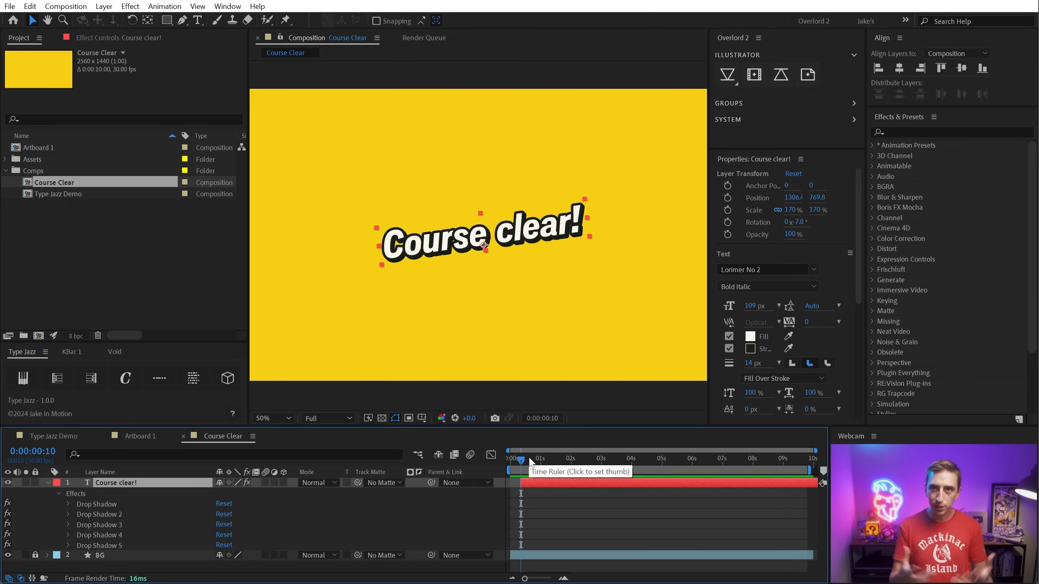
left_click(25, 380)
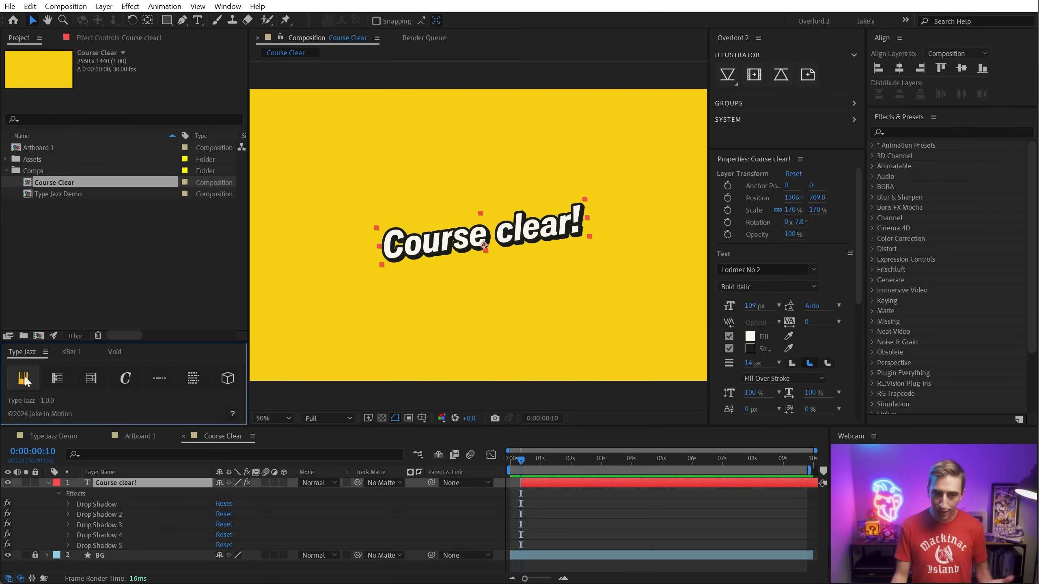
Expand the Animation Presets category and widen the Effects & Presets list to show the User Presets names
left_click(872, 146)
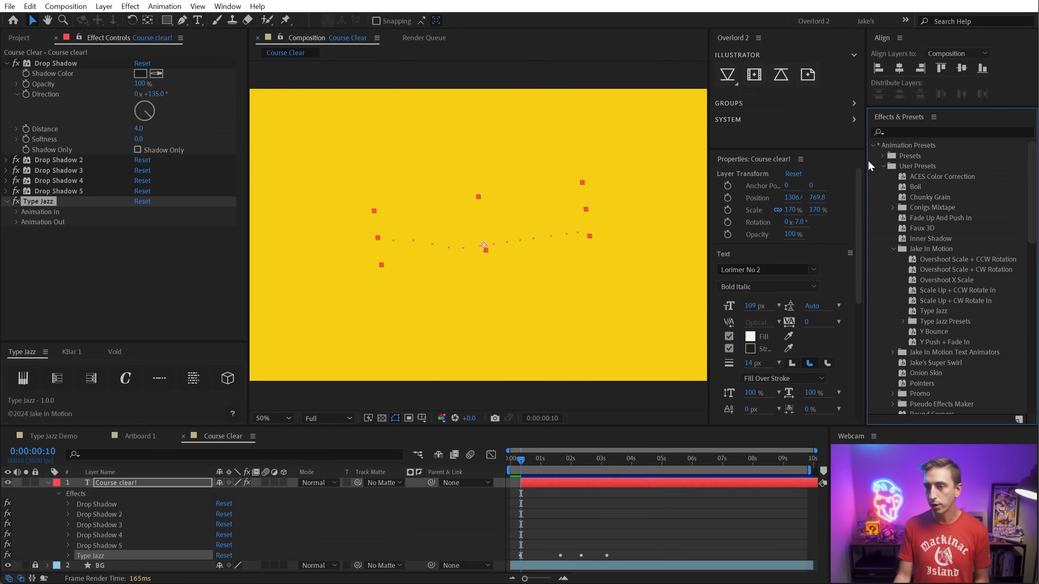
left_click_drag(867, 162, 829, 168)
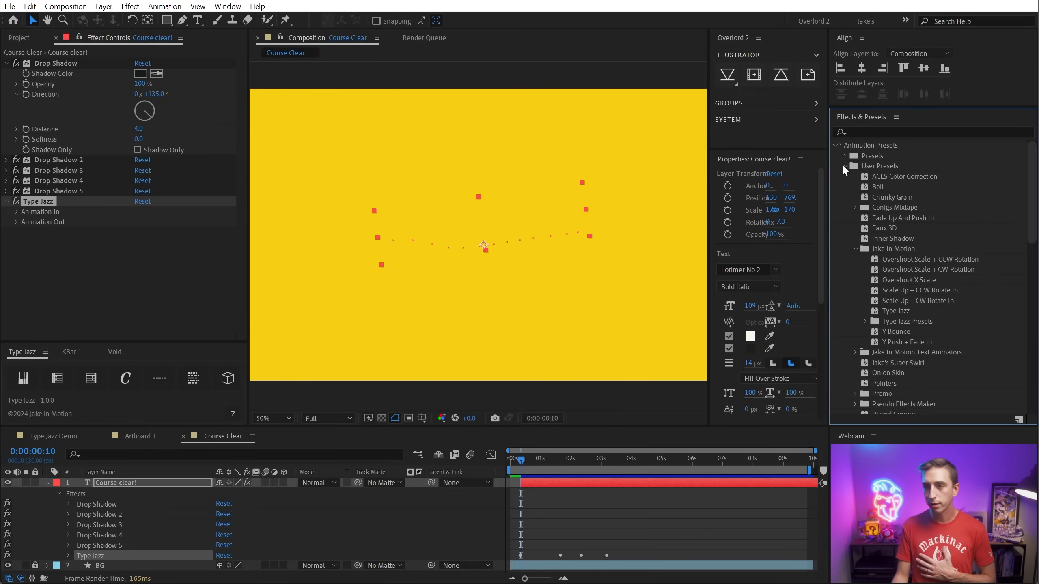
left_click(846, 165)
left_click(844, 165)
scroll(906, 212, "up", 1)
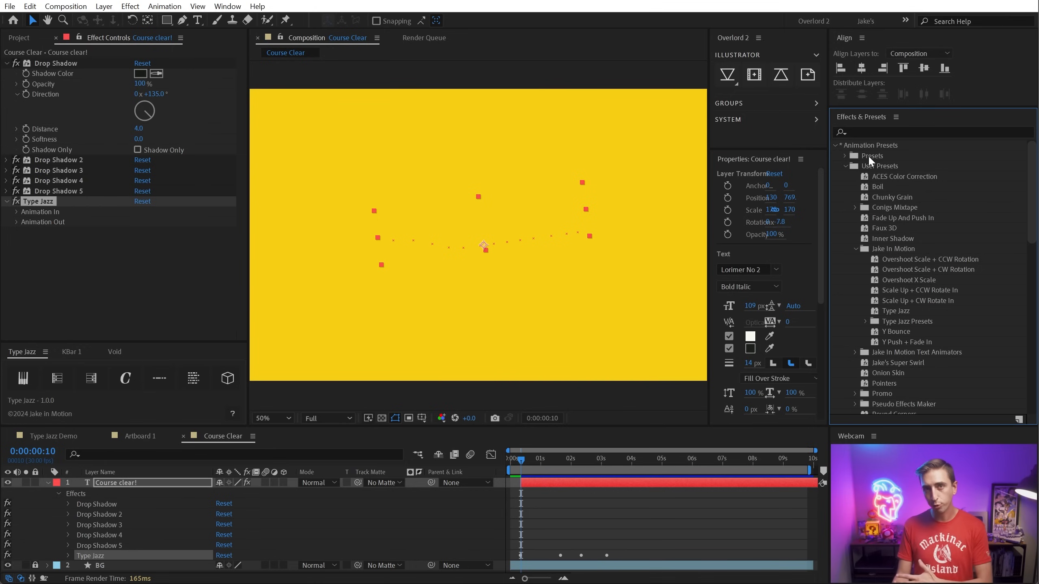
Look at the Refresh List option for the effects and presets list and close the options without choosing one
left_click(879, 188)
left_click(895, 116)
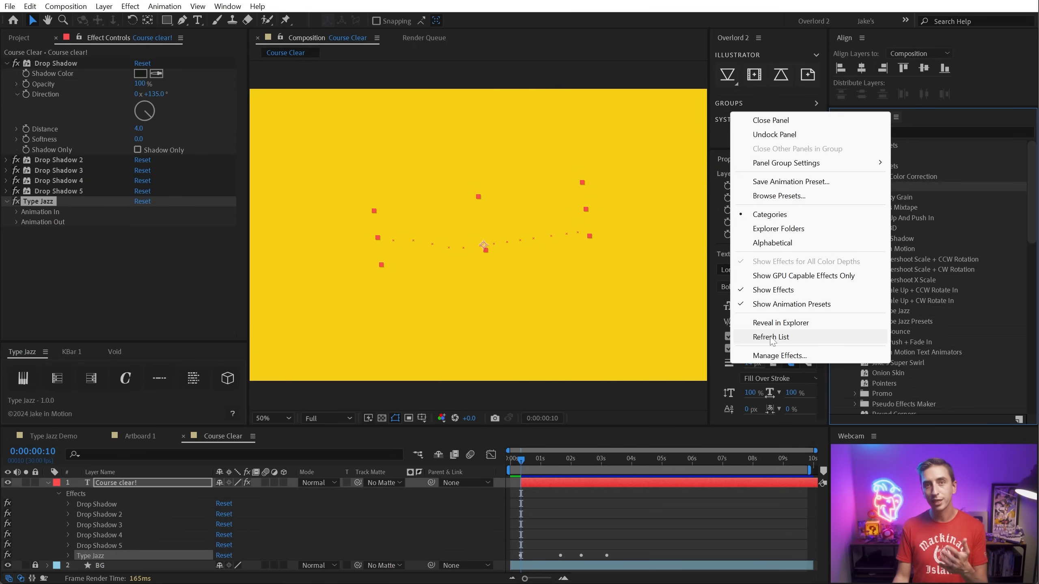
left_click(952, 278)
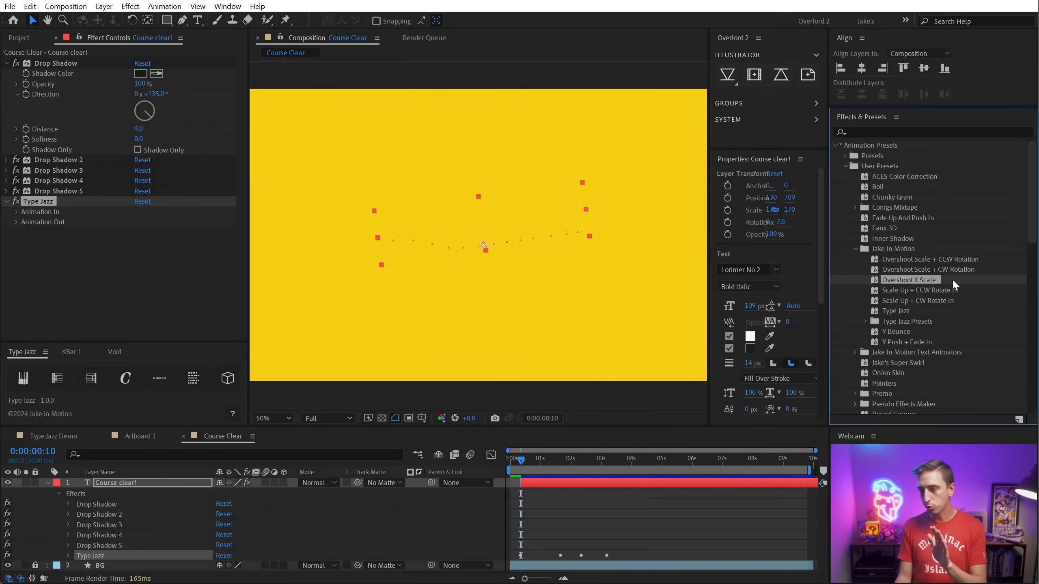
Apply the TJ - Bounce In From Top preset from the Type Jazz Presets to the Type Jazz effect on the "Course clear!" layer
left_click(883, 245)
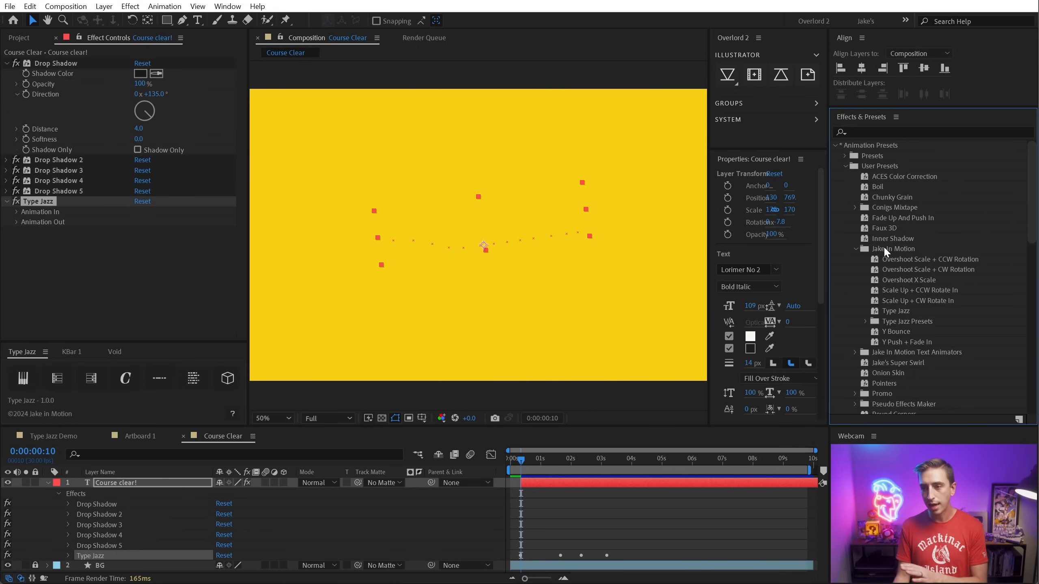
left_click(866, 322)
scroll(904, 321, "down", 3)
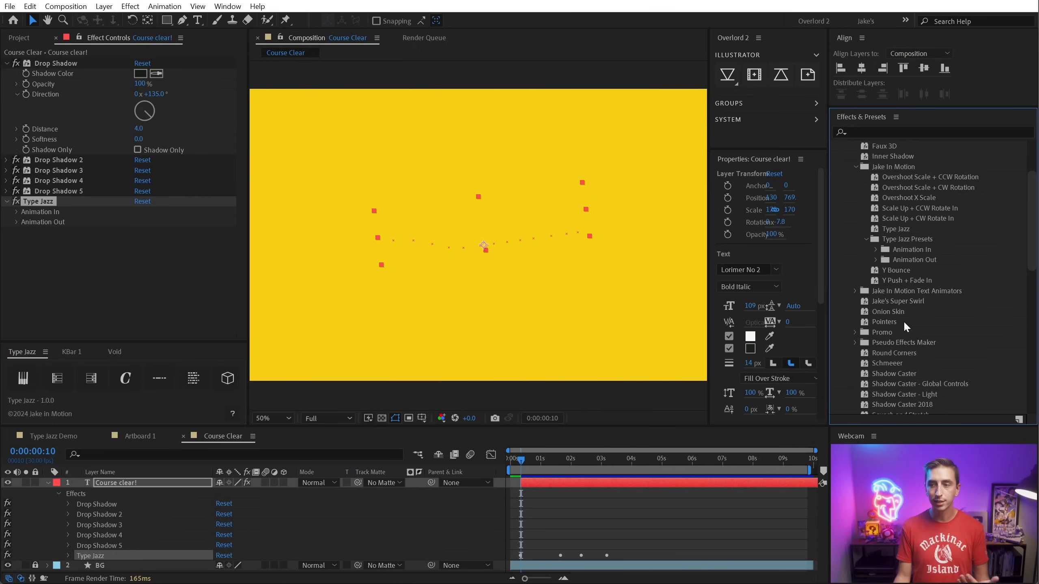
left_click(875, 249)
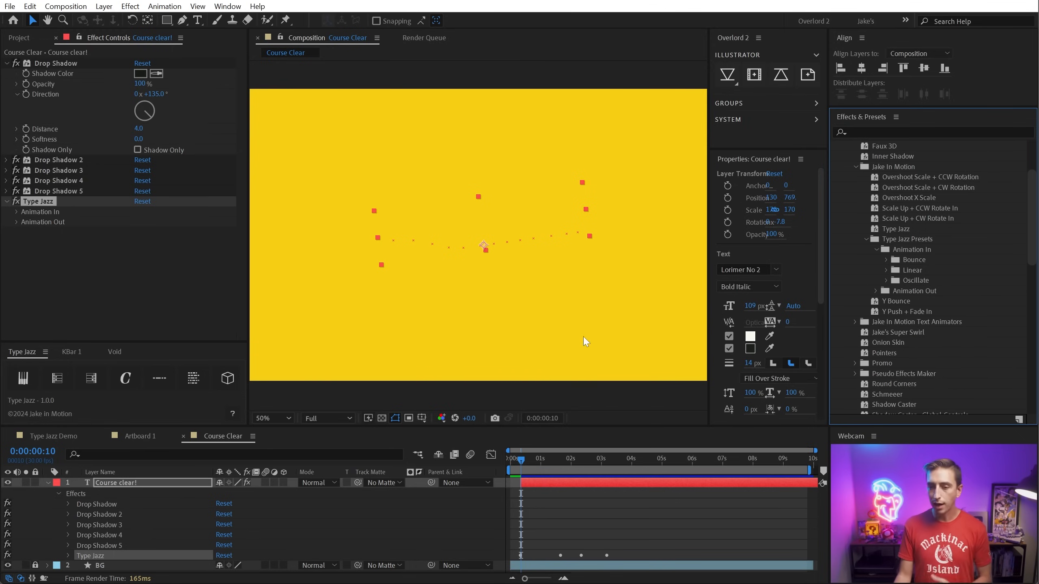
left_click(886, 258)
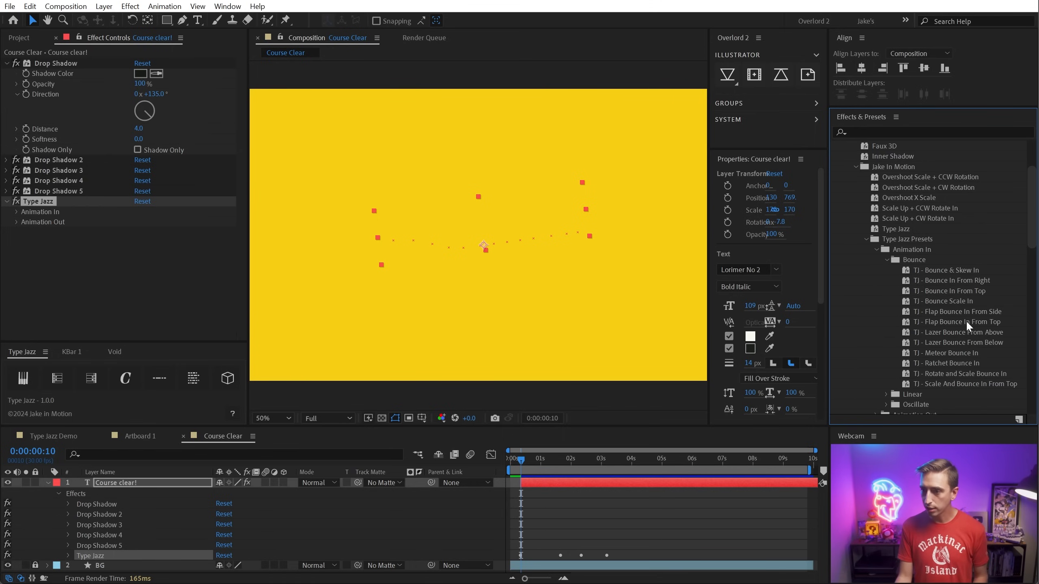
left_click(962, 292)
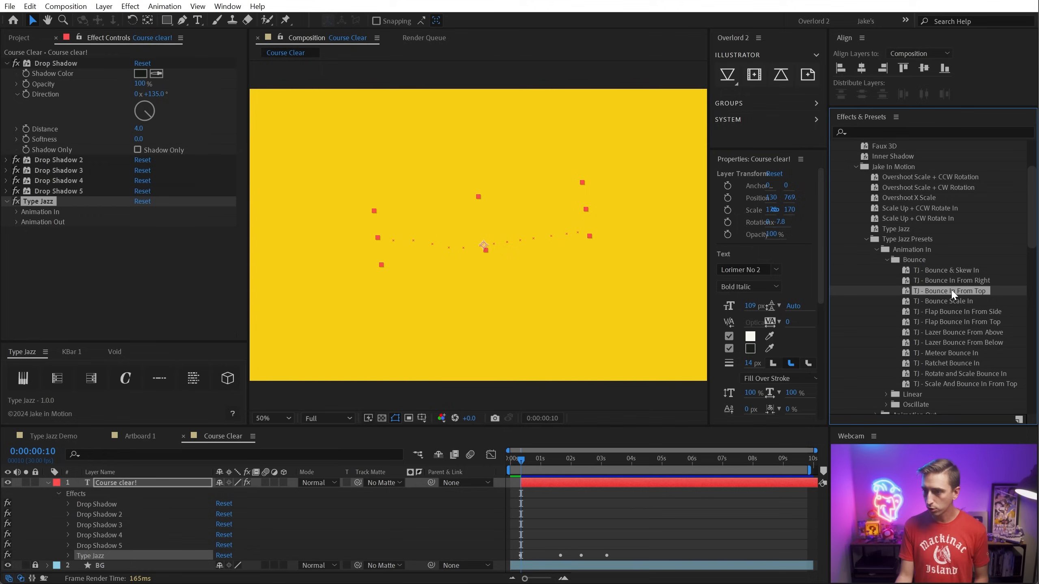
left_click(531, 483)
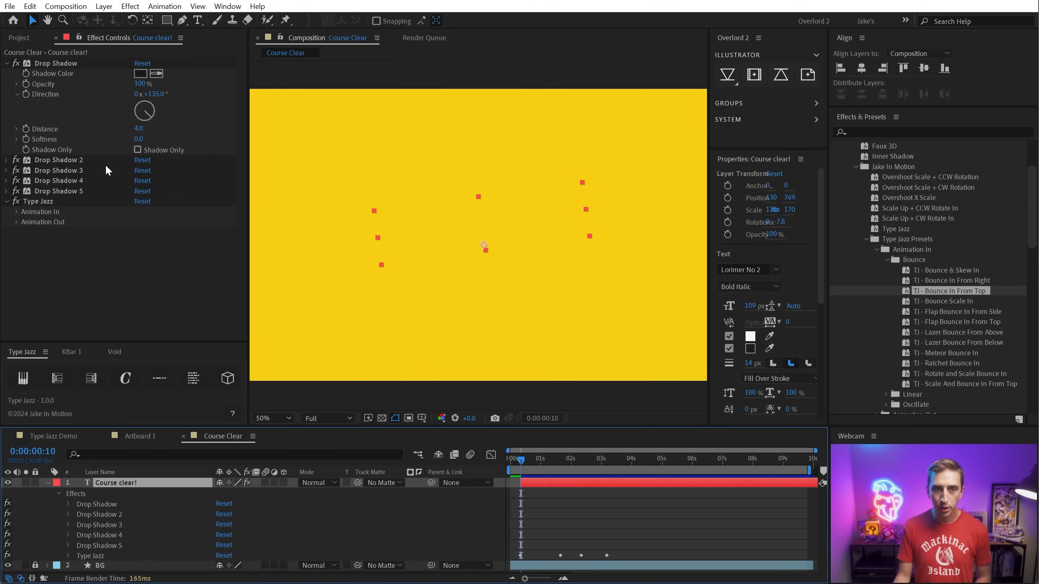
left_click(45, 201)
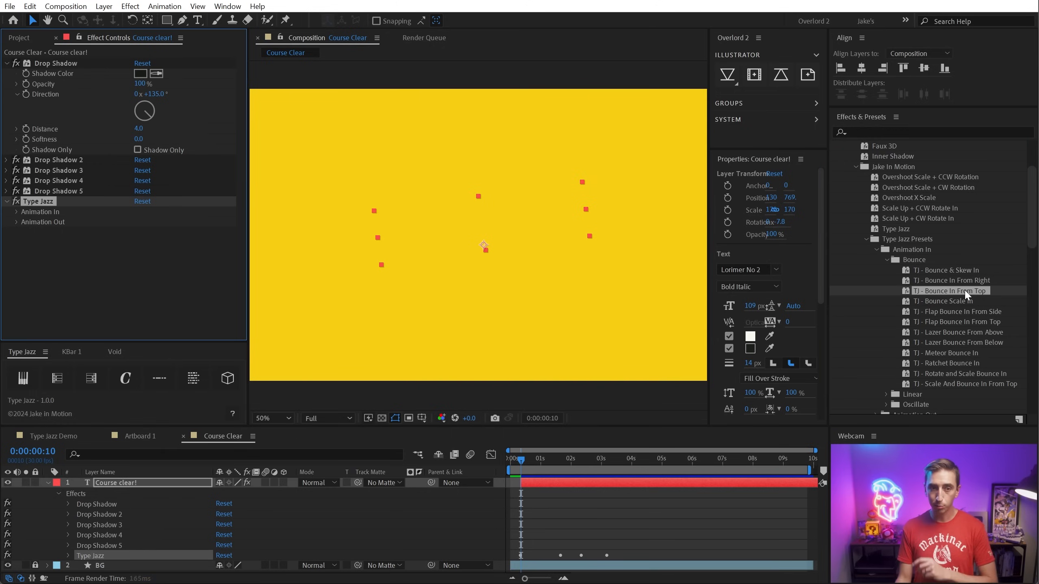
Expand Type Jazz's Animation In Transform Controls and preview the title's bounce from frame 10
left_click(16, 211)
left_click(25, 222)
scroll(28, 222, "down", 1)
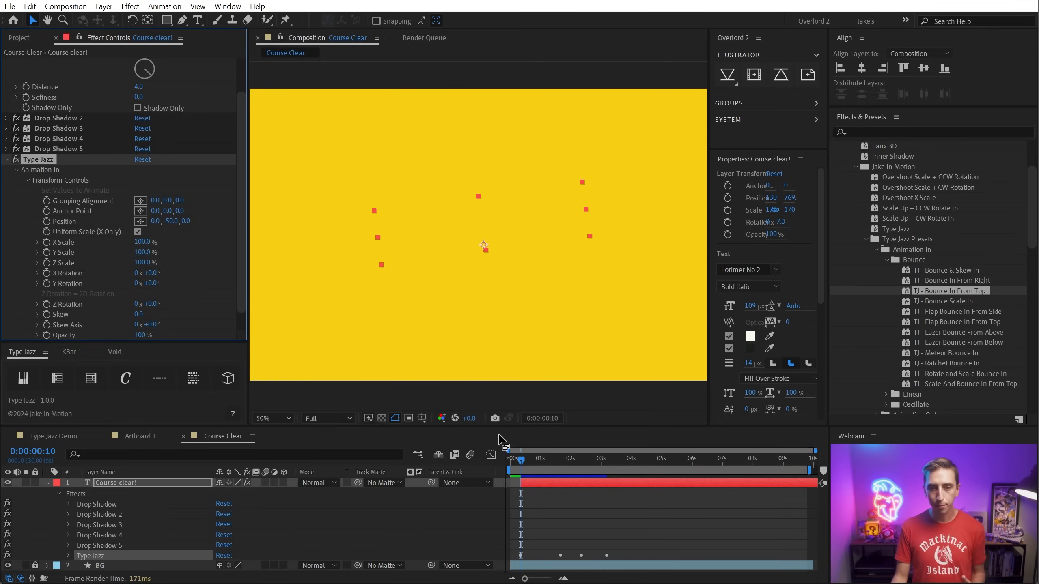
left_click(555, 484)
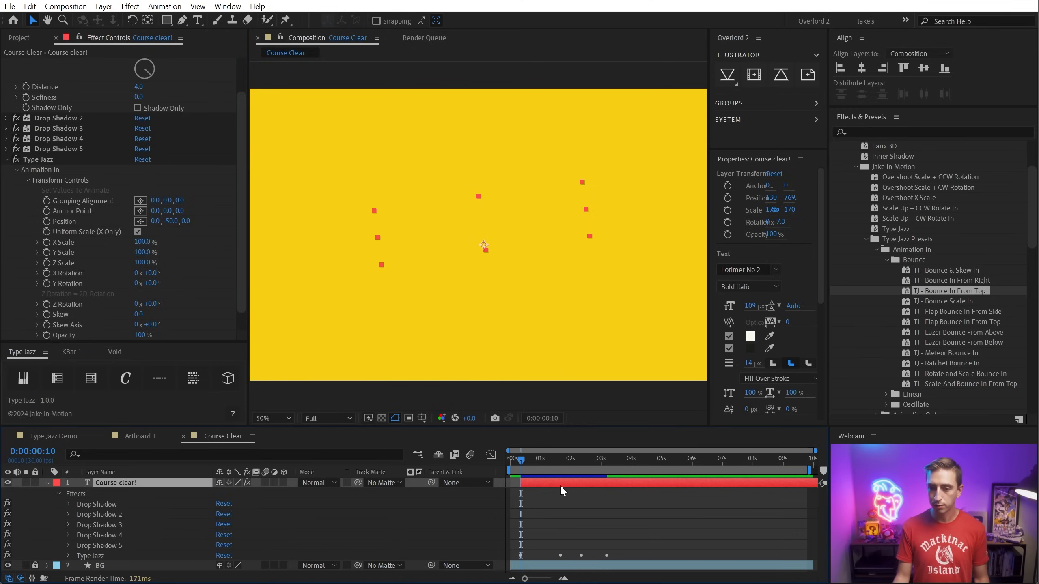
key("space")
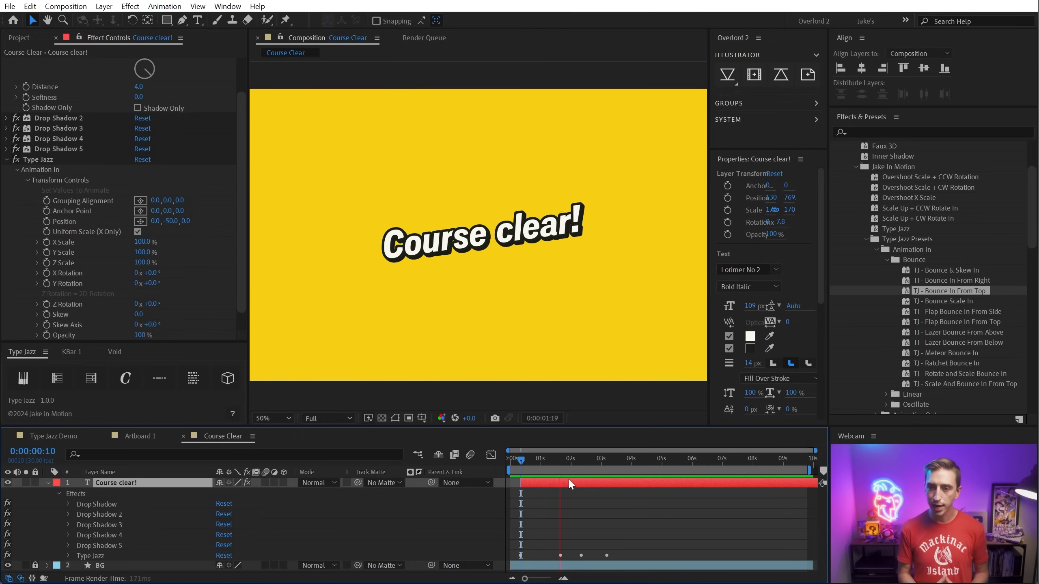
left_click(522, 458)
left_click_drag(523, 459, 521, 459)
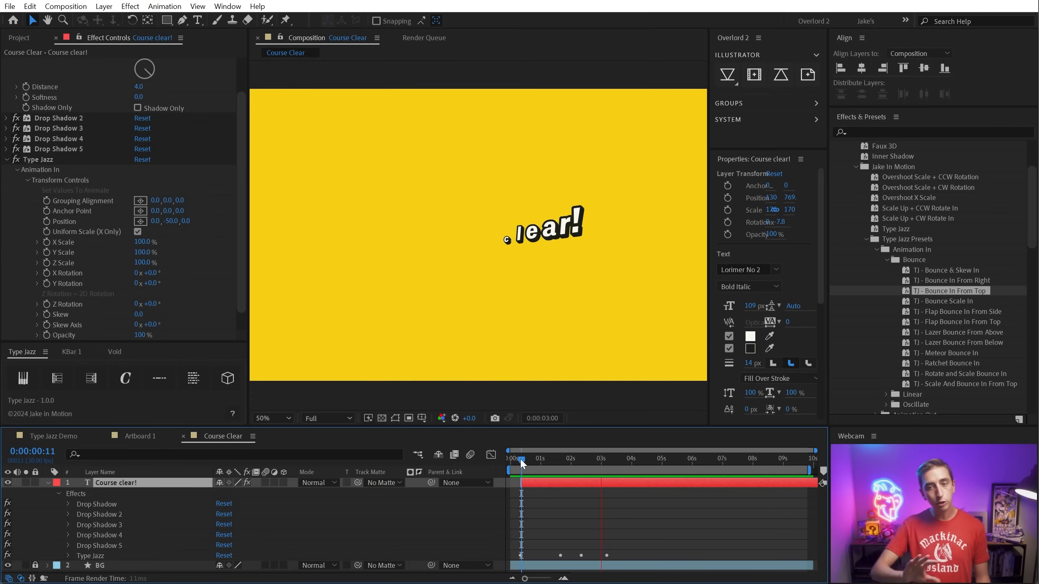
key("space")
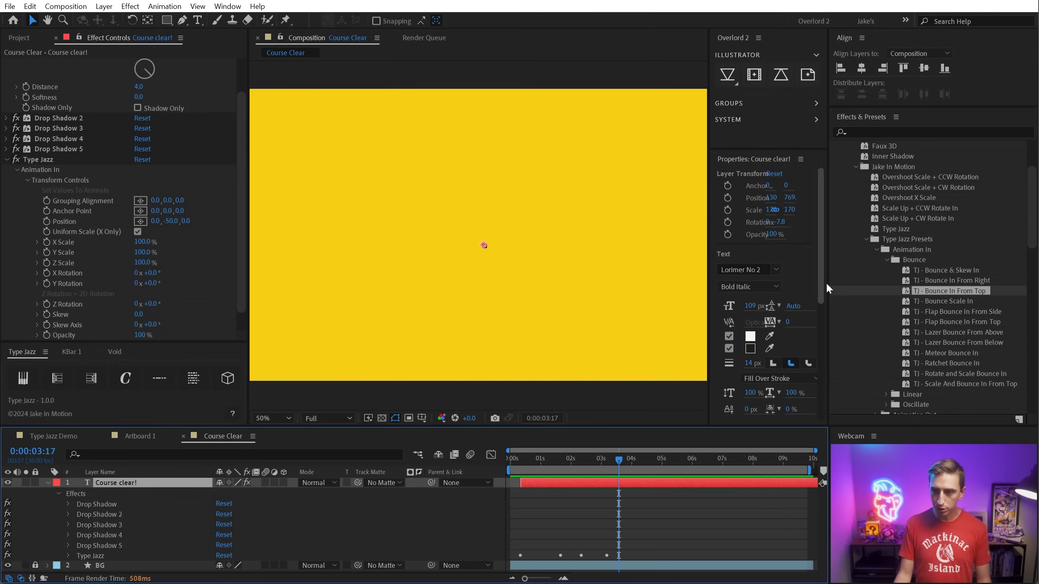
Collapse the Animation In preset folder and briefly check the contents of the Animation Out folder
left_click(875, 250)
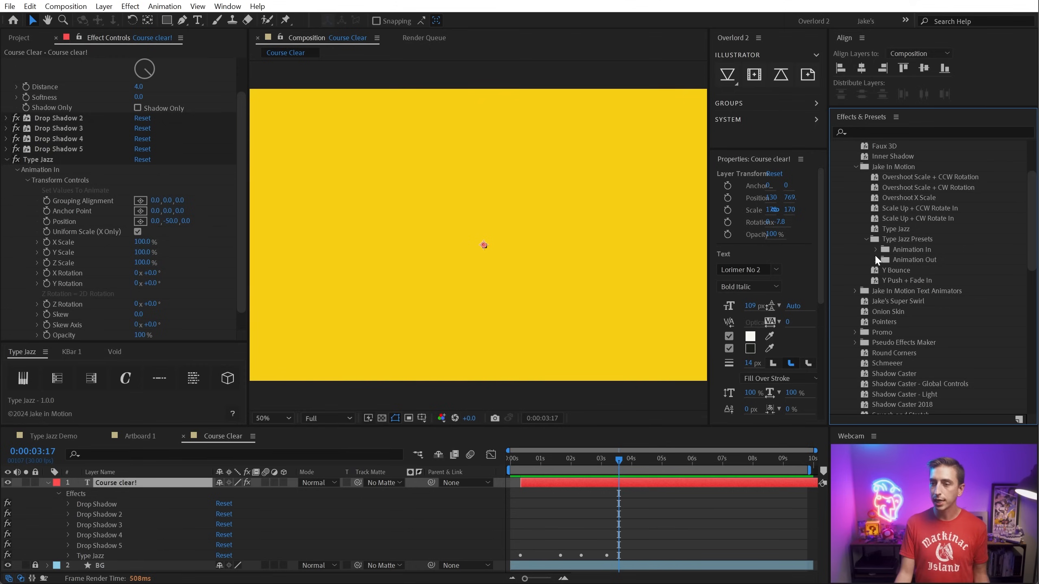
left_click(875, 258)
left_click(875, 257)
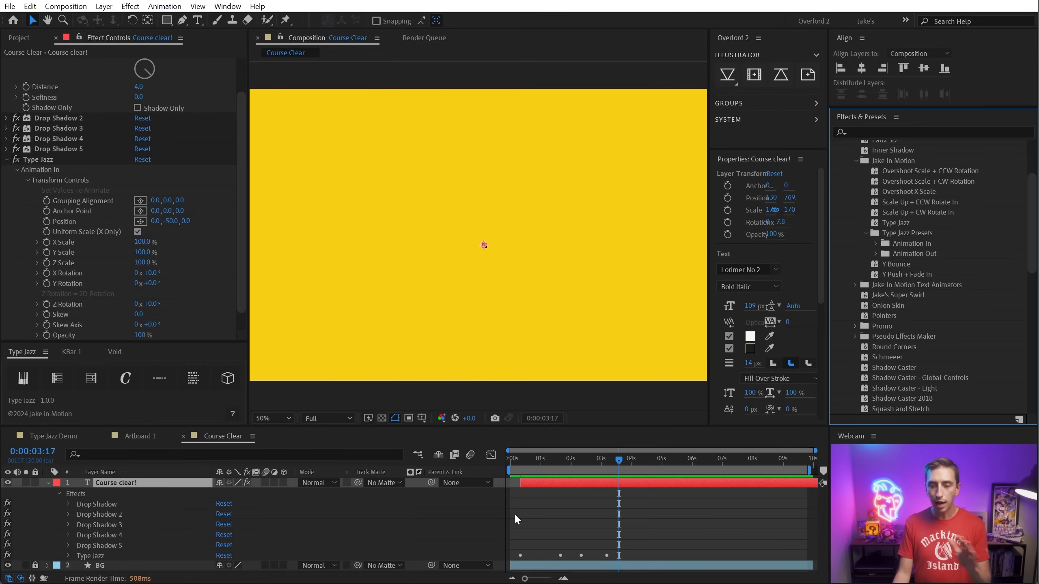
Reveal the title's keyframes, shift both Animation Out Progress keyframes to about 8.7 and 9.6 seconds, and preview from frame 10
left_click_drag(591, 458, 575, 459)
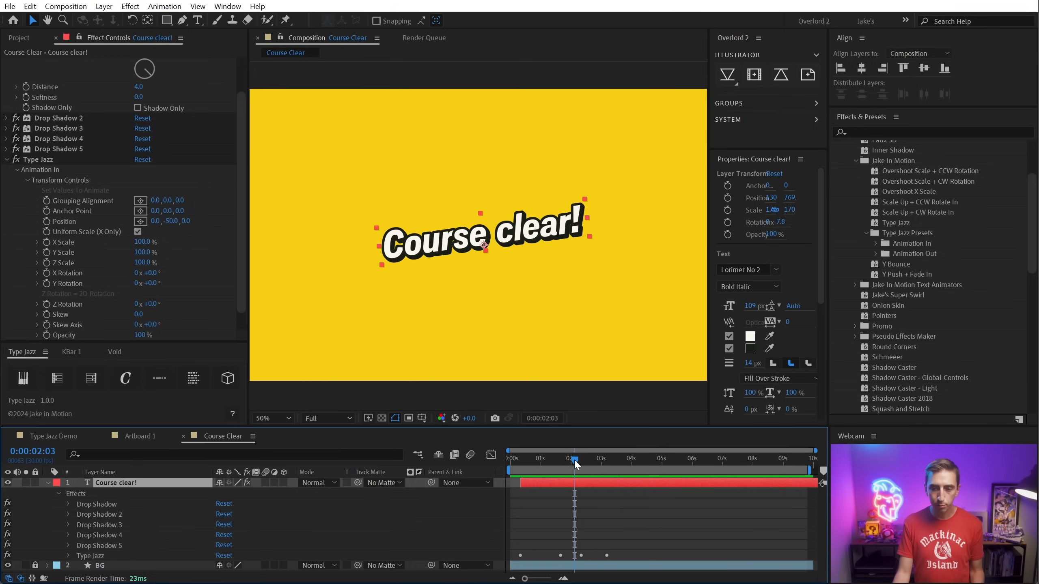
key("u")
left_click_drag(638, 508, 791, 507)
left_click_drag(577, 461, 519, 465)
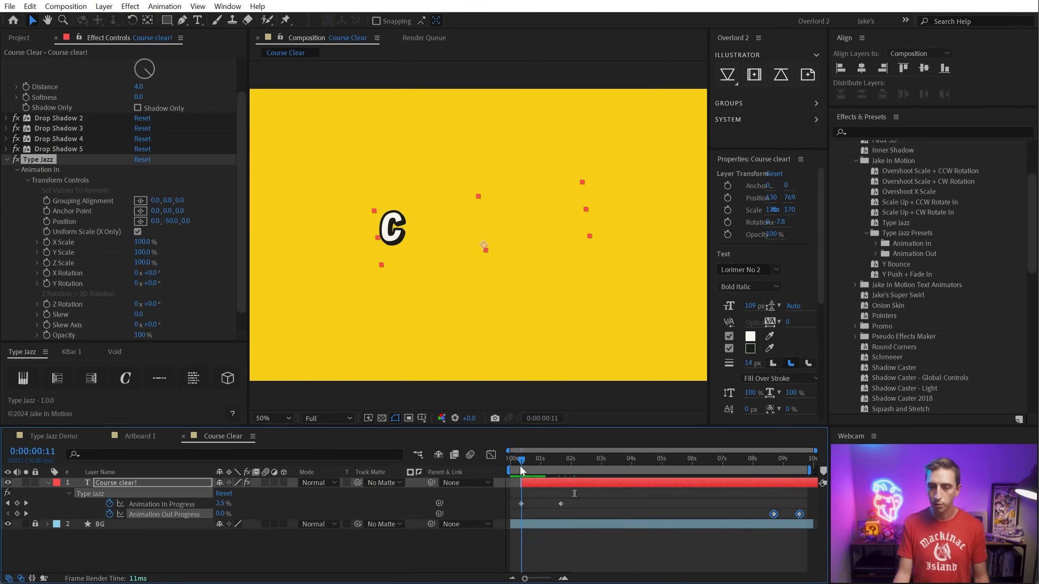
key("space")
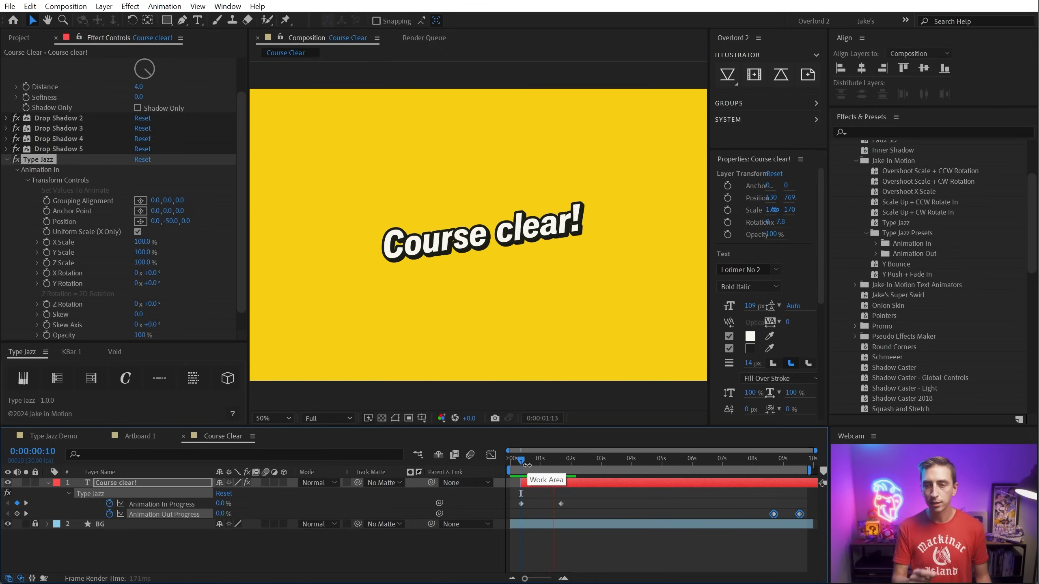
Set Type Jazz's Animation In Position to 15, -85, 0, previewing the bounce while adjusting it
left_click_drag(526, 466, 541, 466)
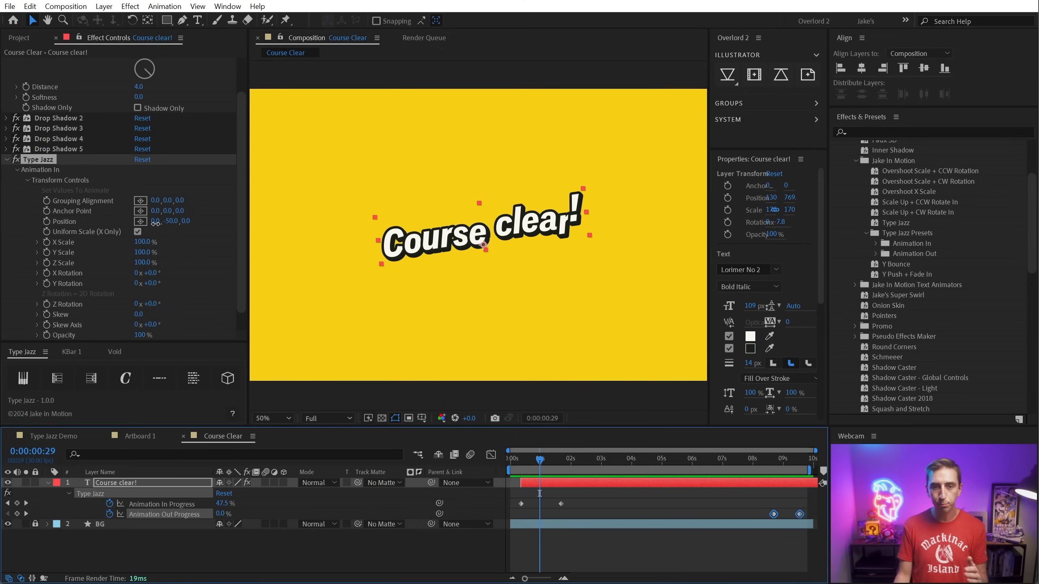
left_click_drag(156, 223, 157, 223)
mouse_move(549, 460)
left_mouse_down()
mouse_move(520, 459)
mouse_move(530, 459)
left_mouse_up()
left_click_drag(171, 223, 160, 224)
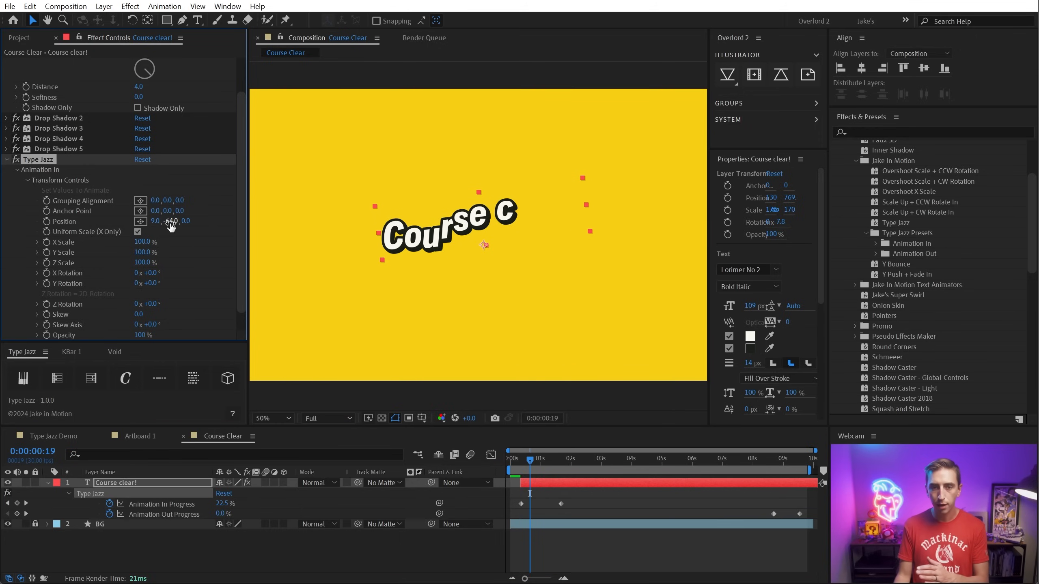
left_click_drag(529, 458, 524, 456)
key("space")
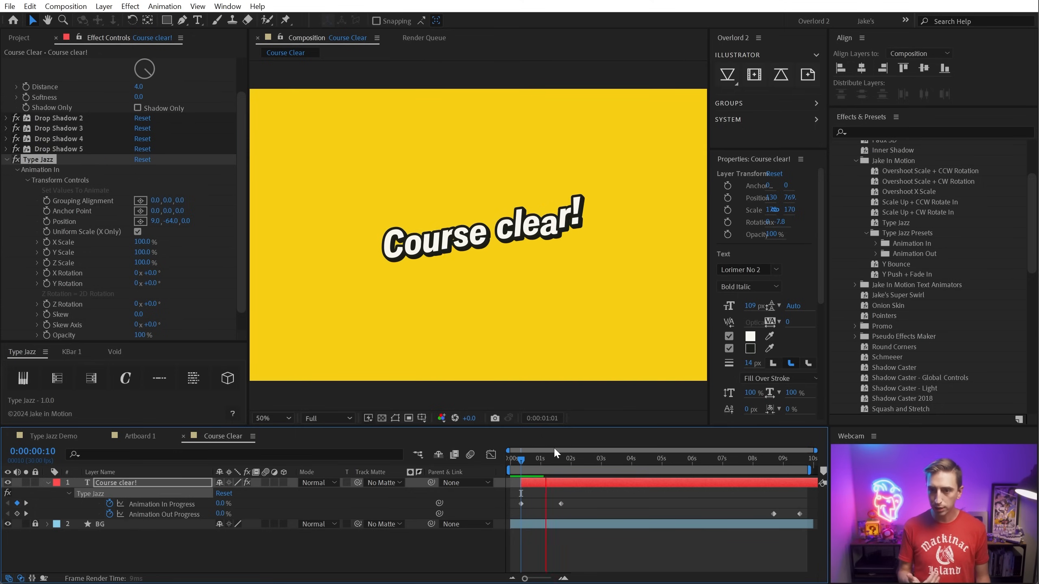
left_click_drag(173, 222, 158, 224)
At frame 19, collapse the Transform Controls and set the Animation In Animator Width to 42% in the Animation Controls
left_click(531, 459)
mouse_move(530, 457)
left_mouse_down()
mouse_move(555, 457)
mouse_move(530, 458)
left_mouse_up()
scroll(189, 302, "down", 1)
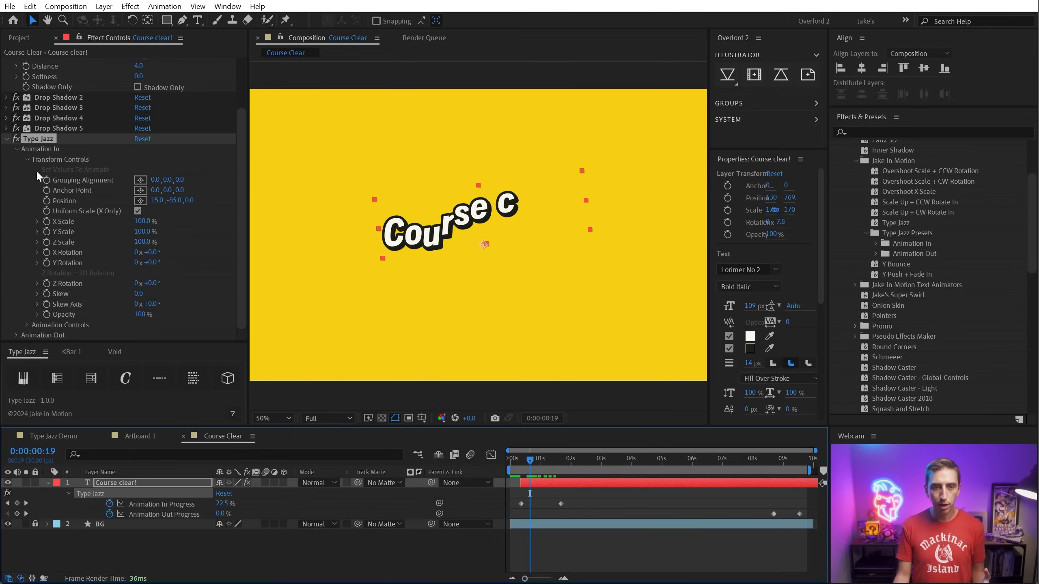
left_click(27, 160)
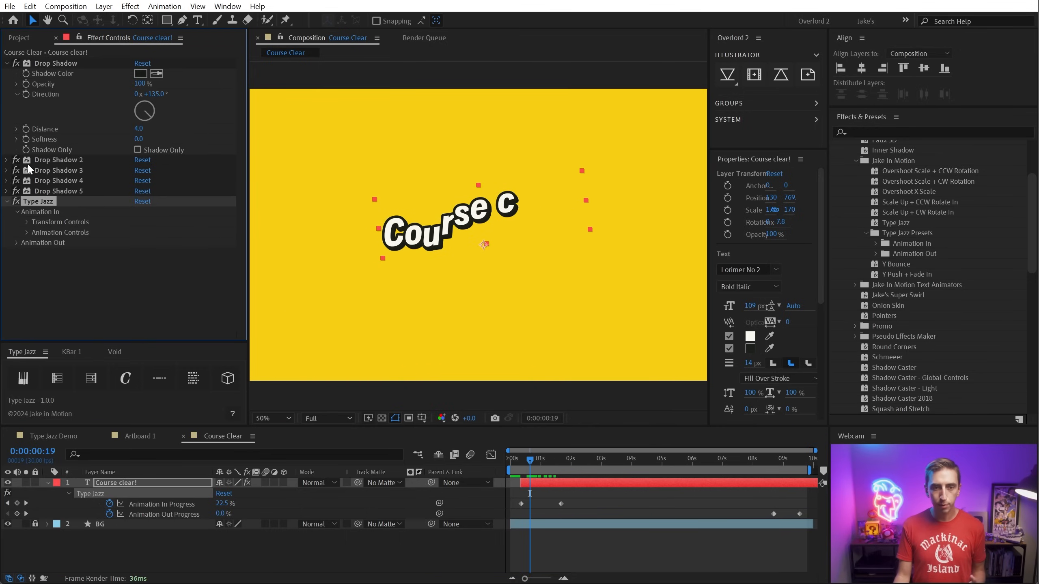
left_click(27, 232)
scroll(124, 283, "down", 1)
left_click_drag(137, 304, 125, 307)
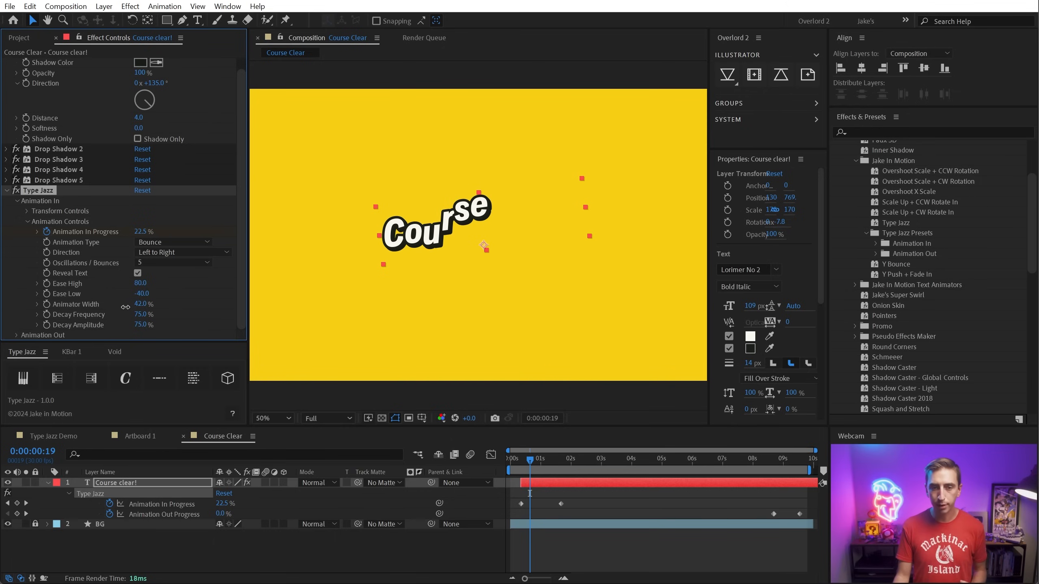
Preview the "Course clear!" entrance several times from around frame 10
left_click_drag(530, 459, 520, 459)
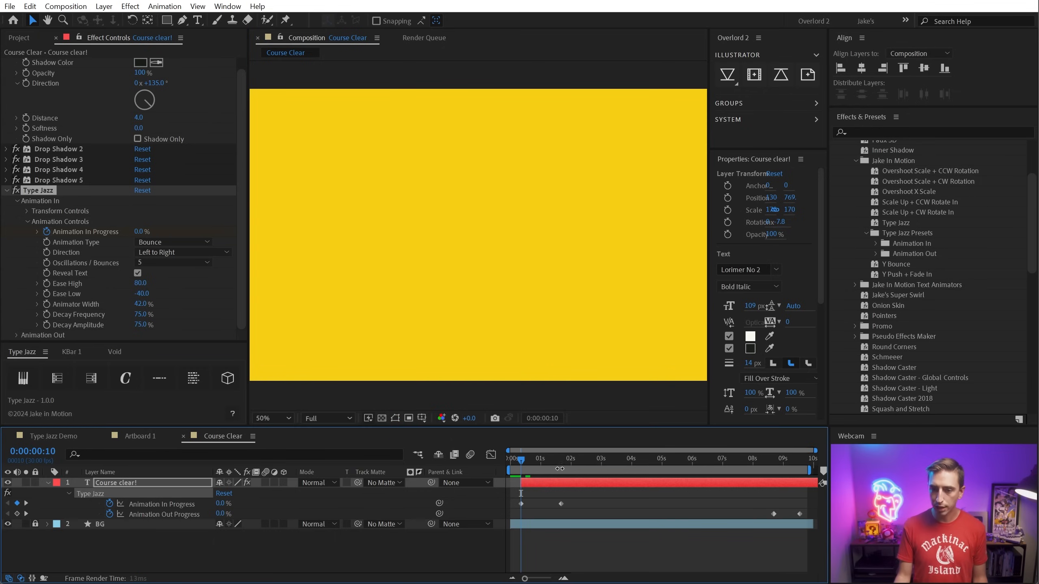
key("space")
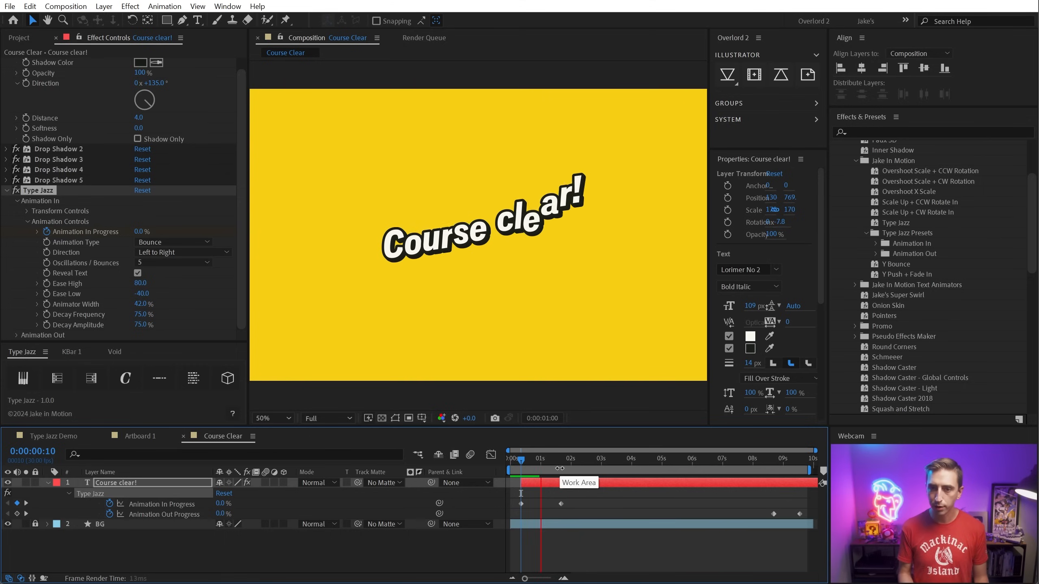
key("space")
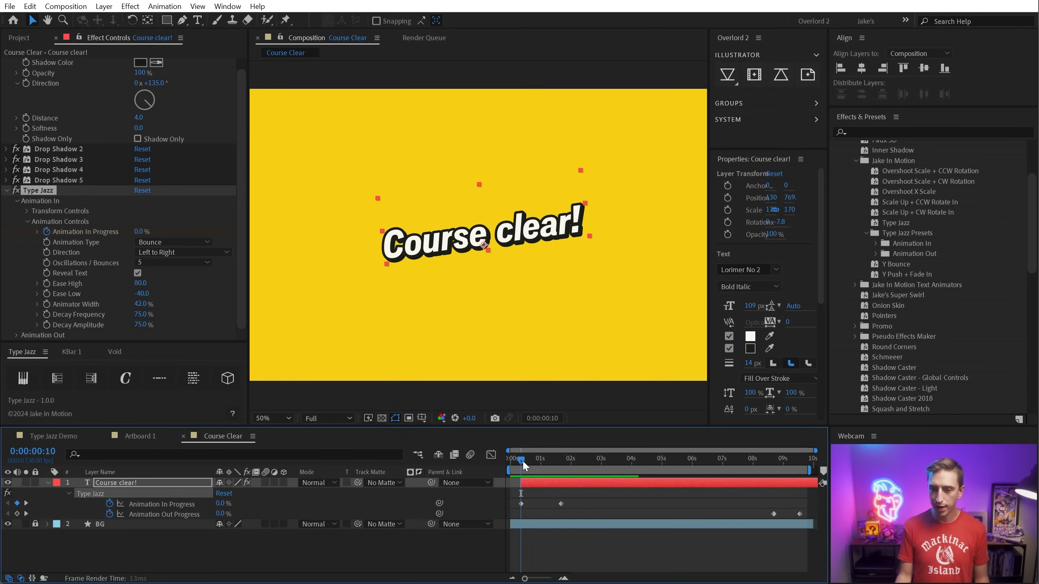
key("space")
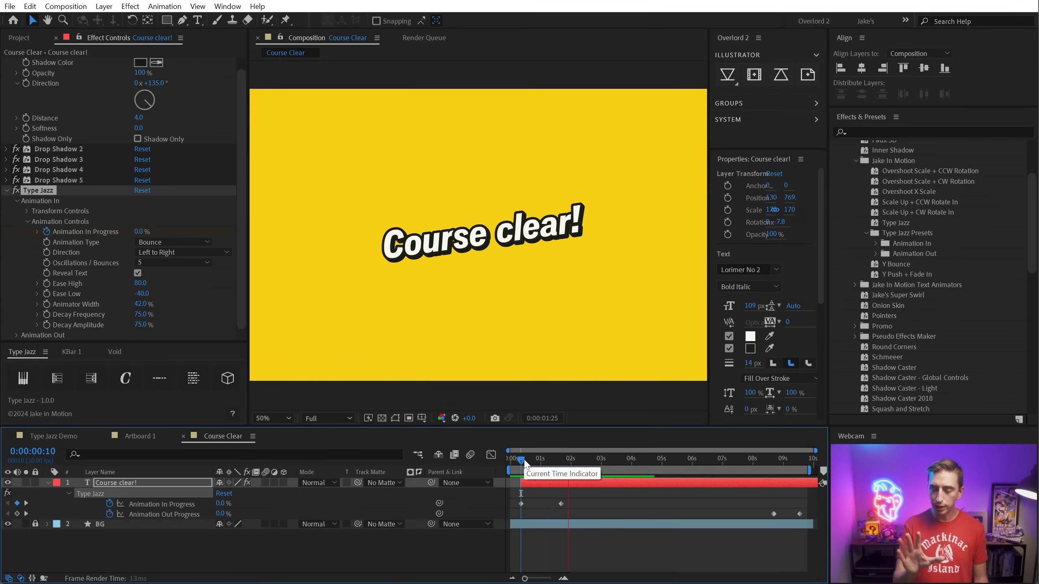
key("space")
left_click_drag(575, 460, 517, 461)
key("space")
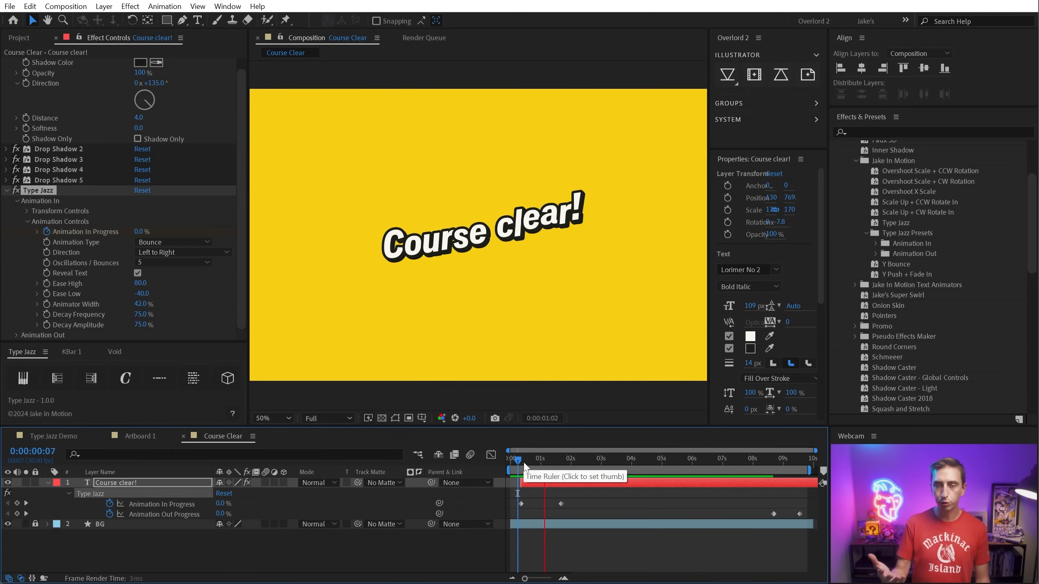
key("space")
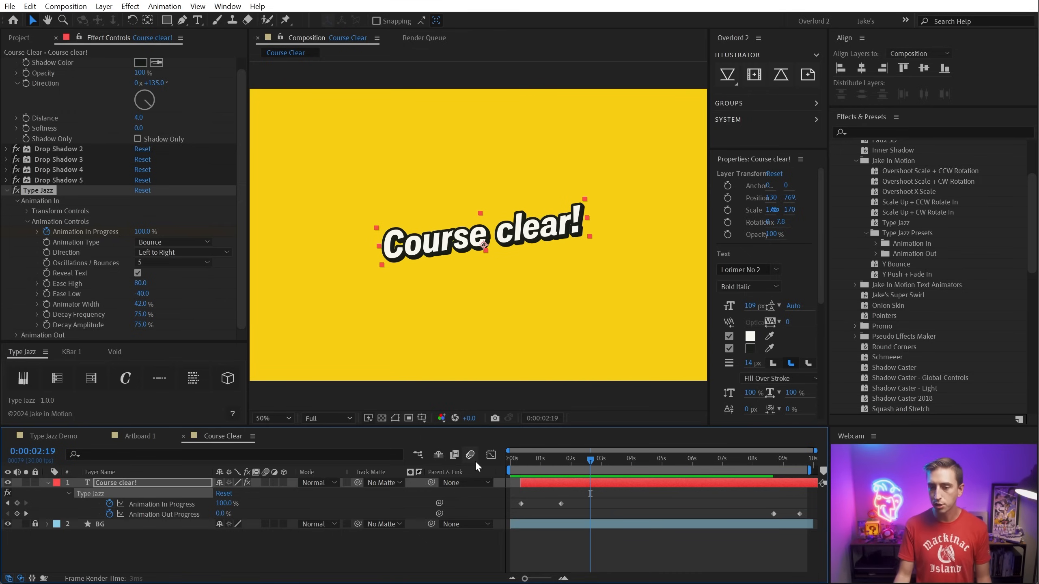
Duplicate both Animation In Progress keyframes of the title so the copied pair starts at 2:19
left_click(561, 503)
key("Delete")
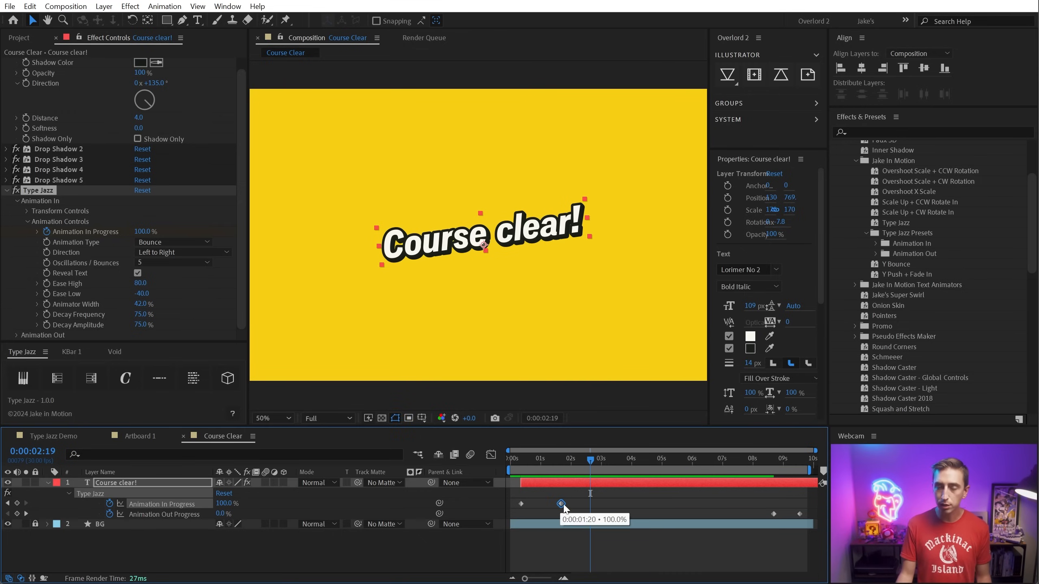
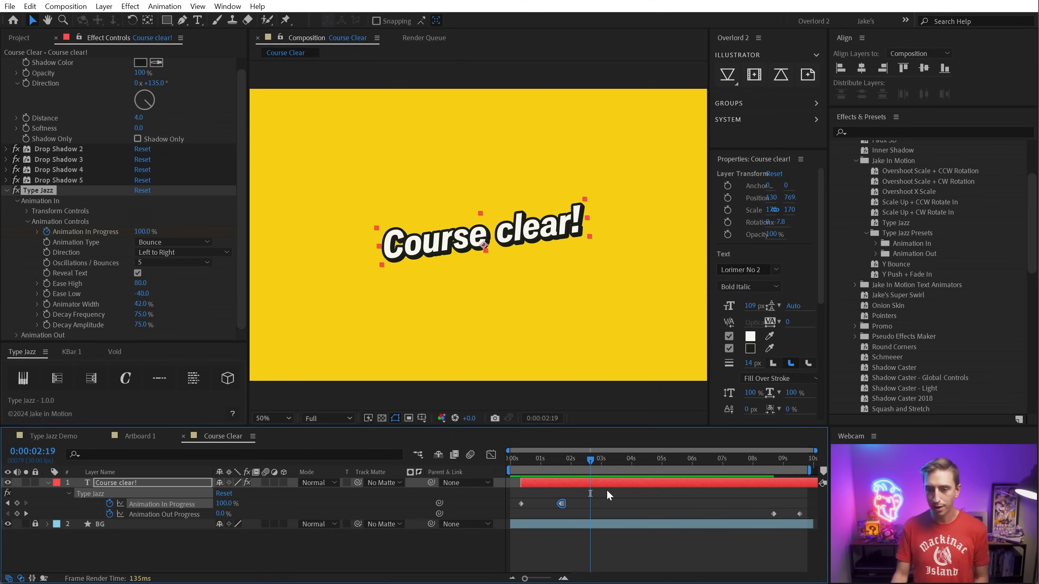
left_click_drag(578, 504, 513, 509)
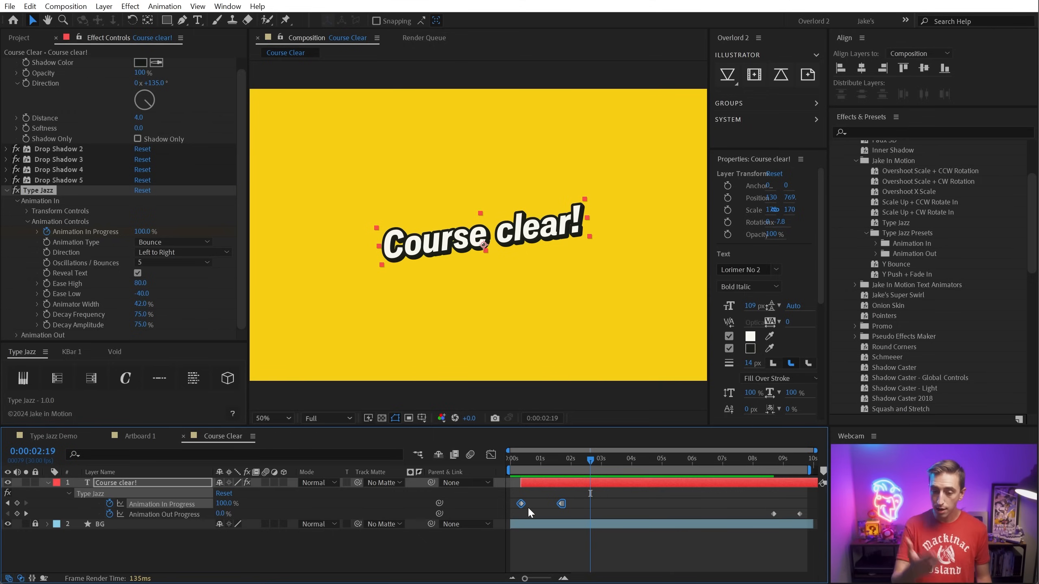
key("ctrl+c")
key("ctrl+v")
left_click(565, 460)
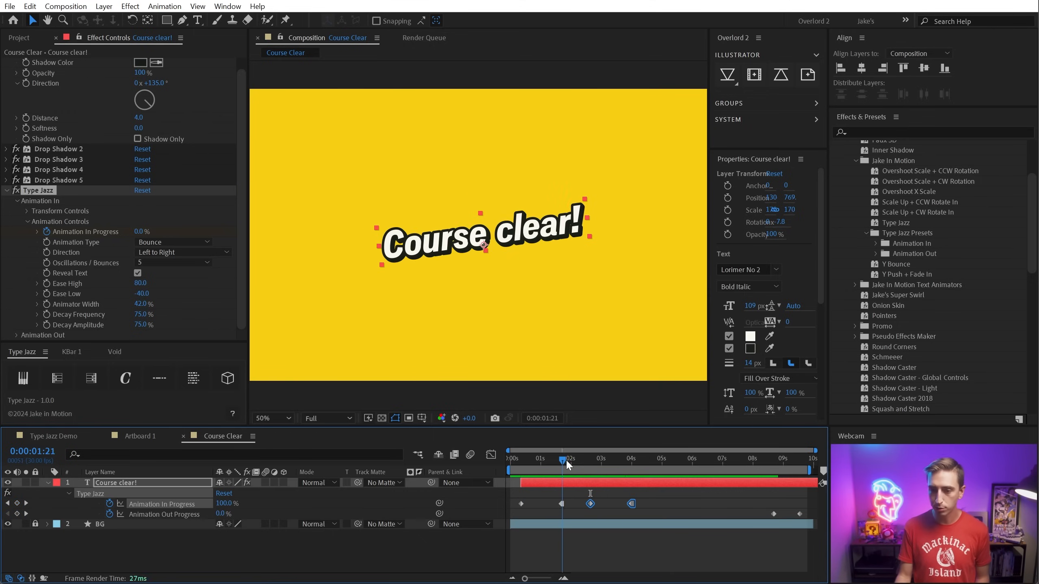
left_click_drag(566, 459, 590, 466)
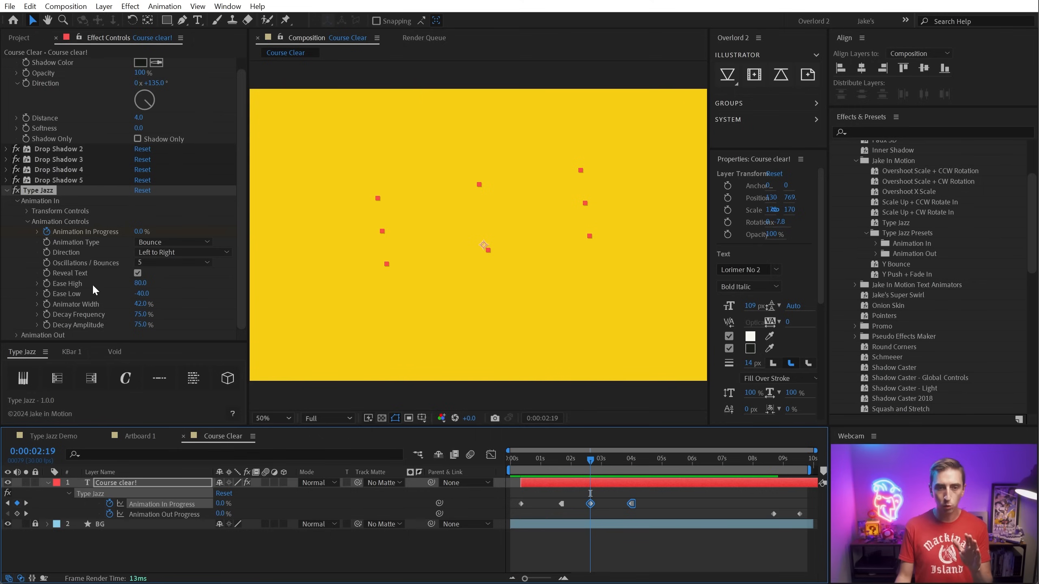
Keyframe Animation In Reveal Text on at frame 10 and off at 2:19, and preview the second bounce
left_click(47, 273)
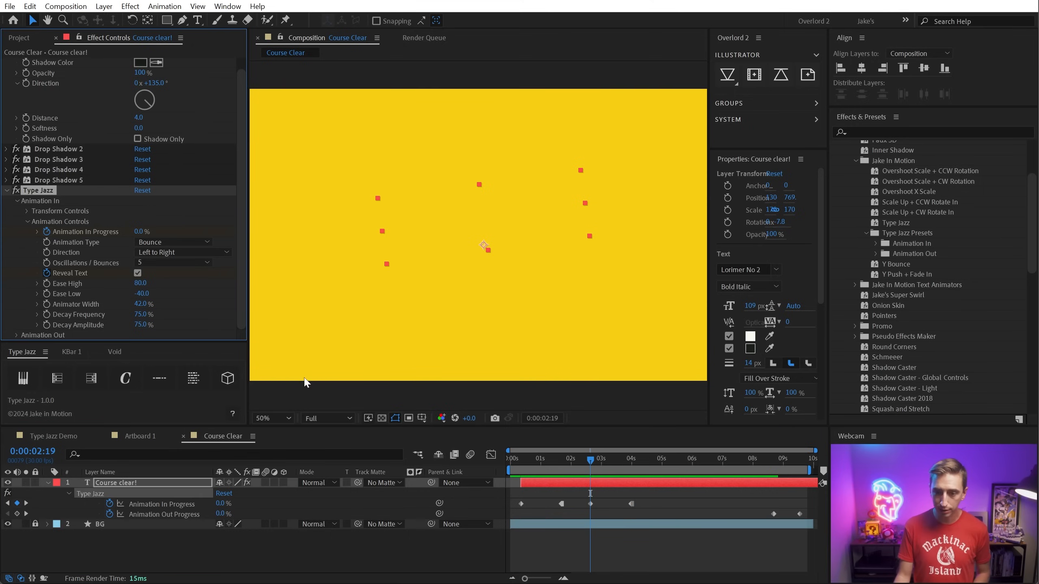
key("u")
key("u")
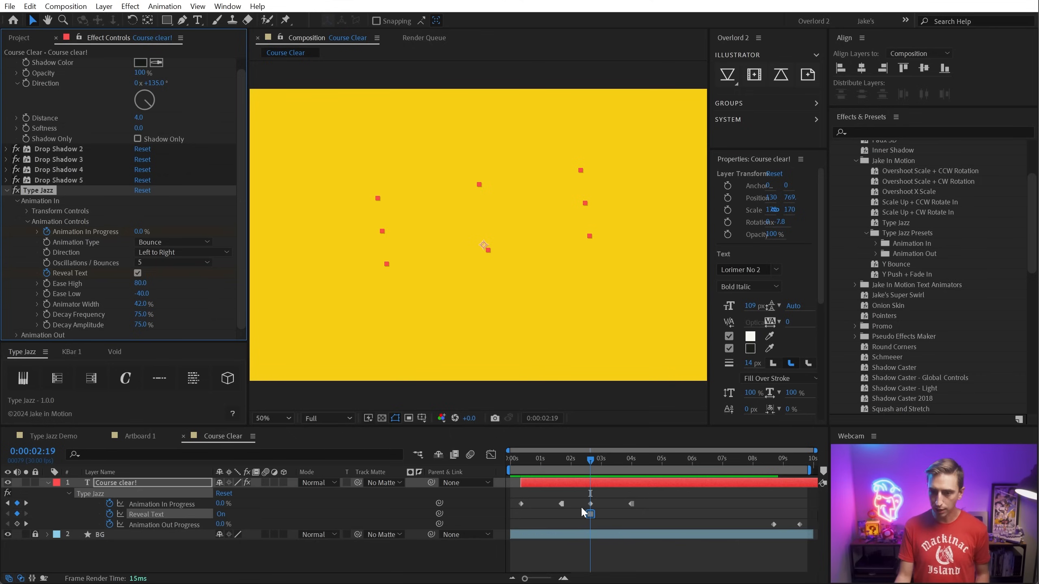
left_click_drag(590, 514, 521, 512)
left_click_drag(531, 457, 590, 458)
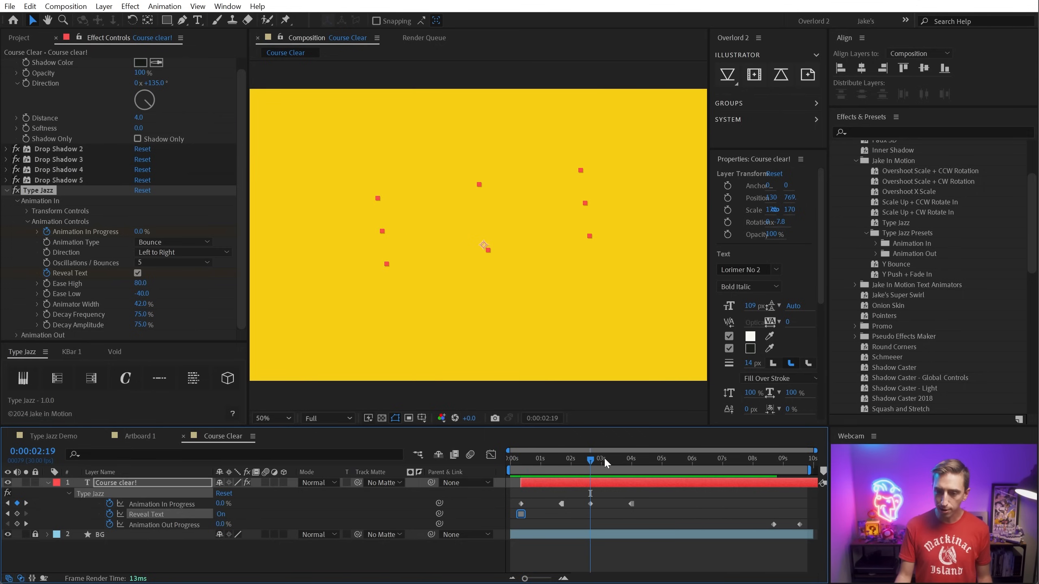
left_click(234, 516)
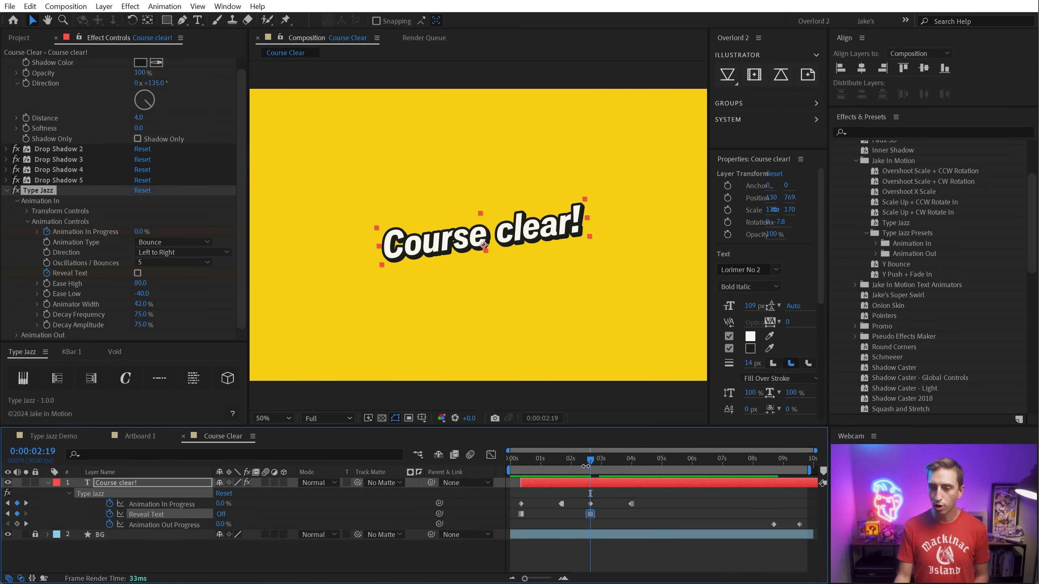
key("space")
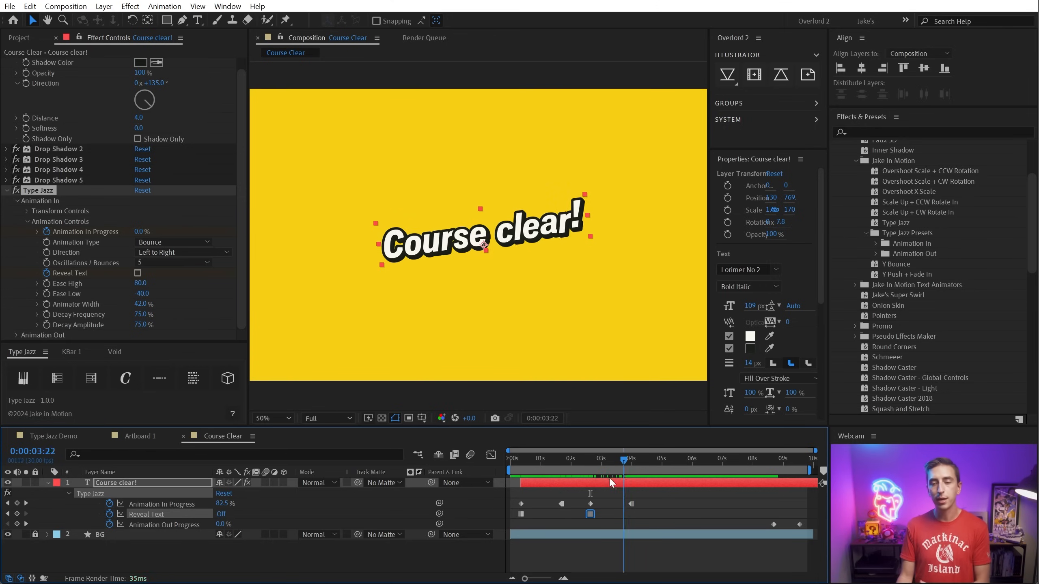
mouse_move(608, 477)
left_mouse_down()
mouse_move(591, 478)
mouse_move(643, 474)
mouse_move(592, 478)
mouse_move(610, 471)
left_mouse_up()
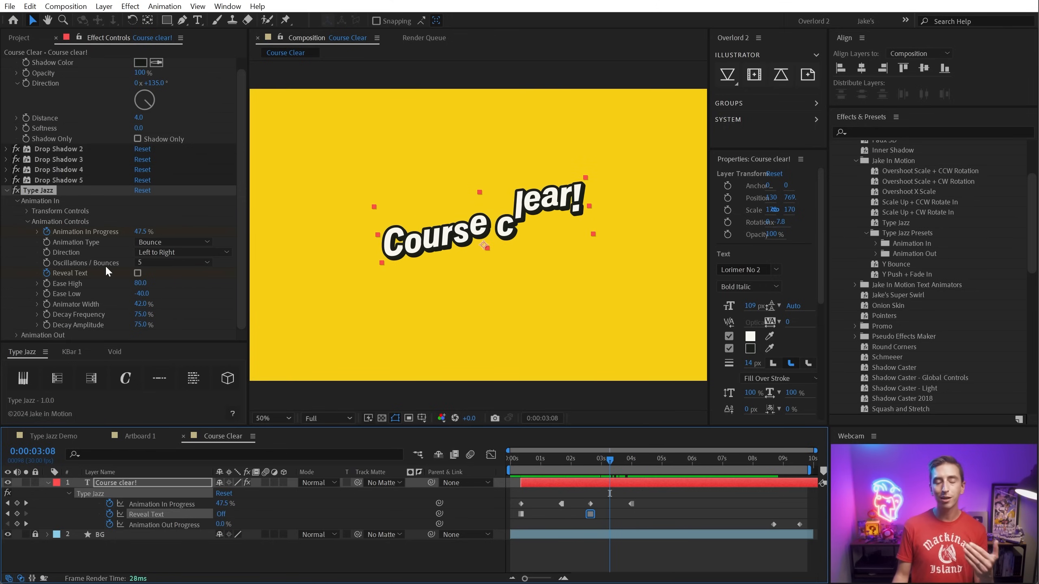
Keyframe Oscillations / Bounces at 5 on frame 10 and 3 at 2:19, and preview the second bounce from about 2:03
left_click(46, 261)
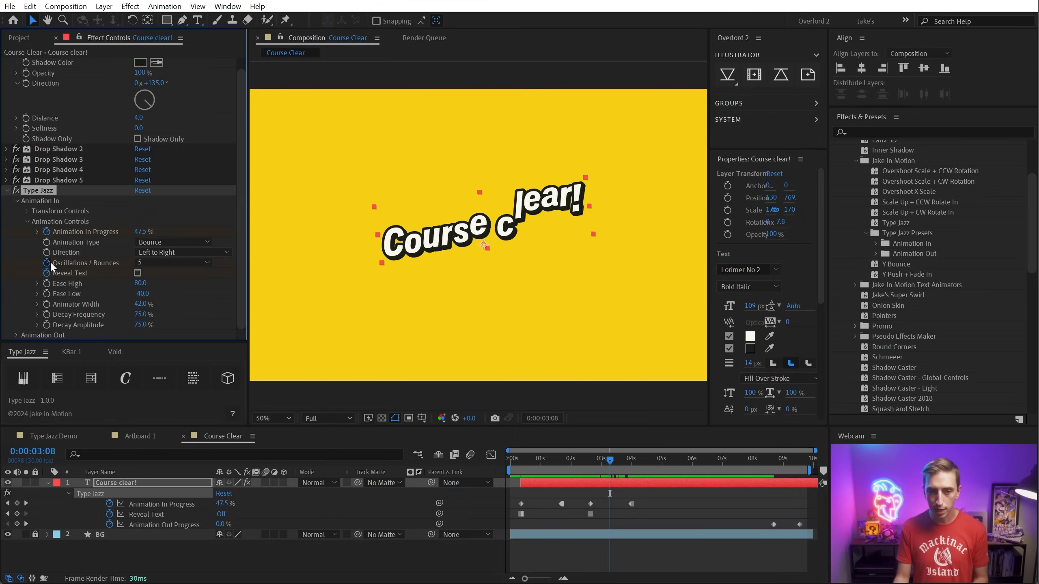
key("u")
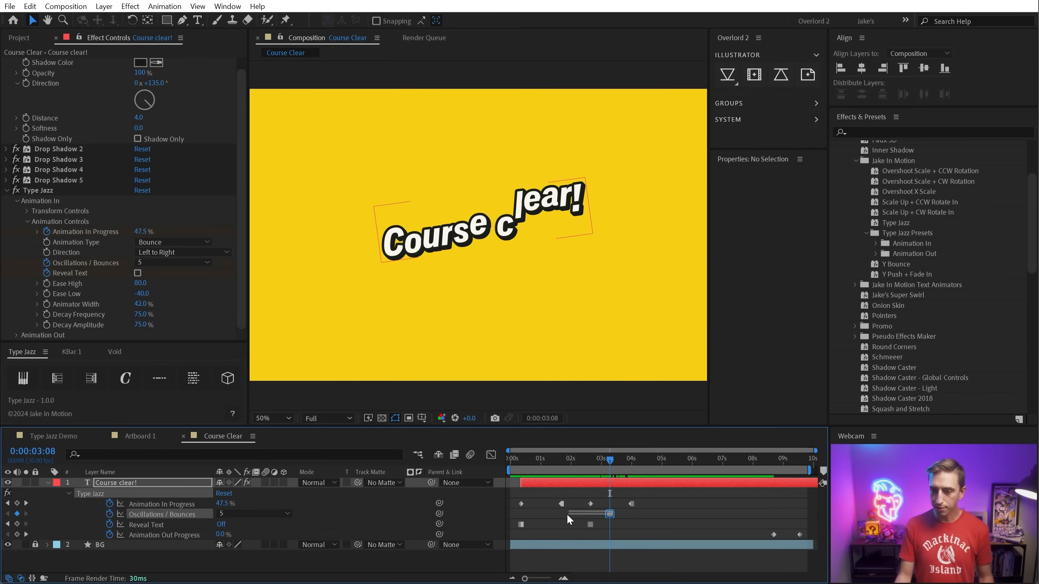
left_click(611, 515)
left_click_drag(542, 512, 524, 516)
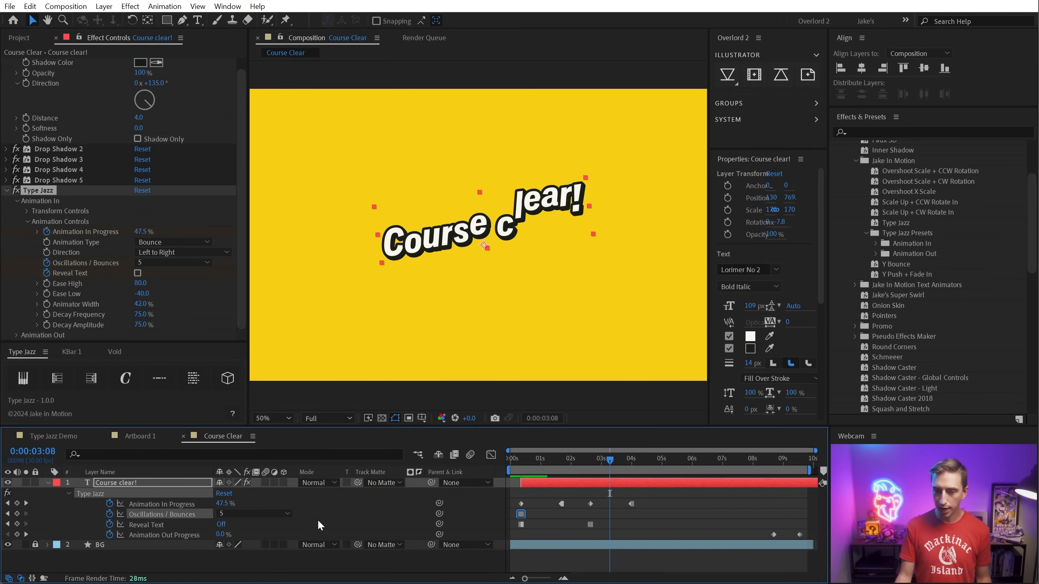
left_click(253, 514)
left_click(268, 555)
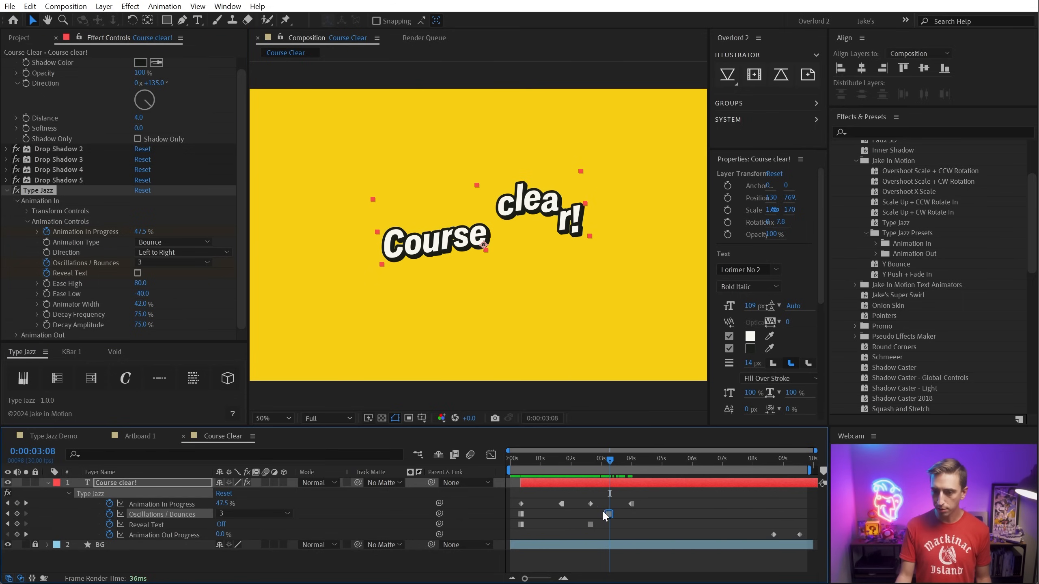
left_click_drag(604, 513, 585, 513)
left_click_drag(596, 457, 578, 475)
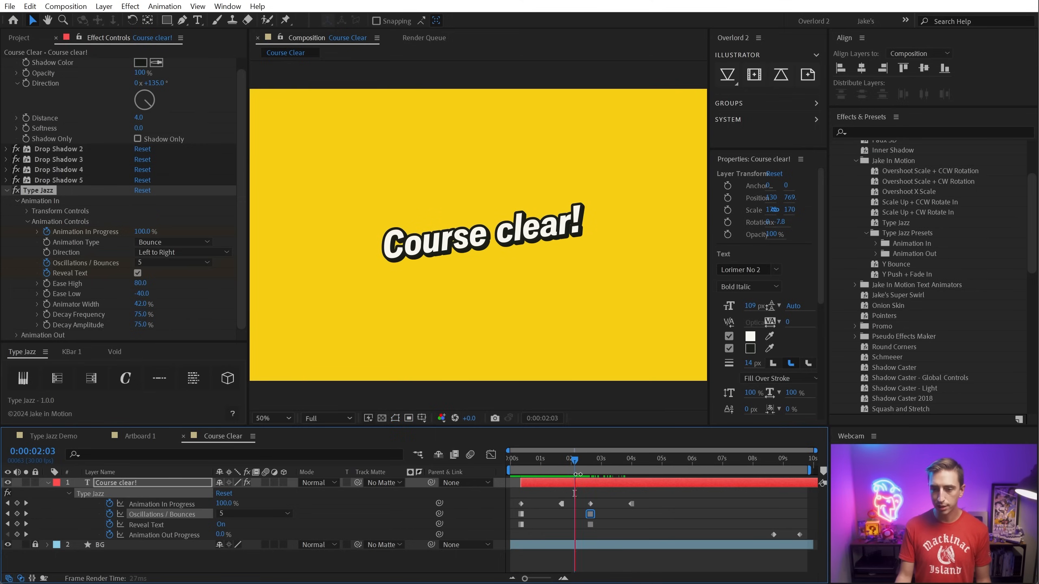
key("space")
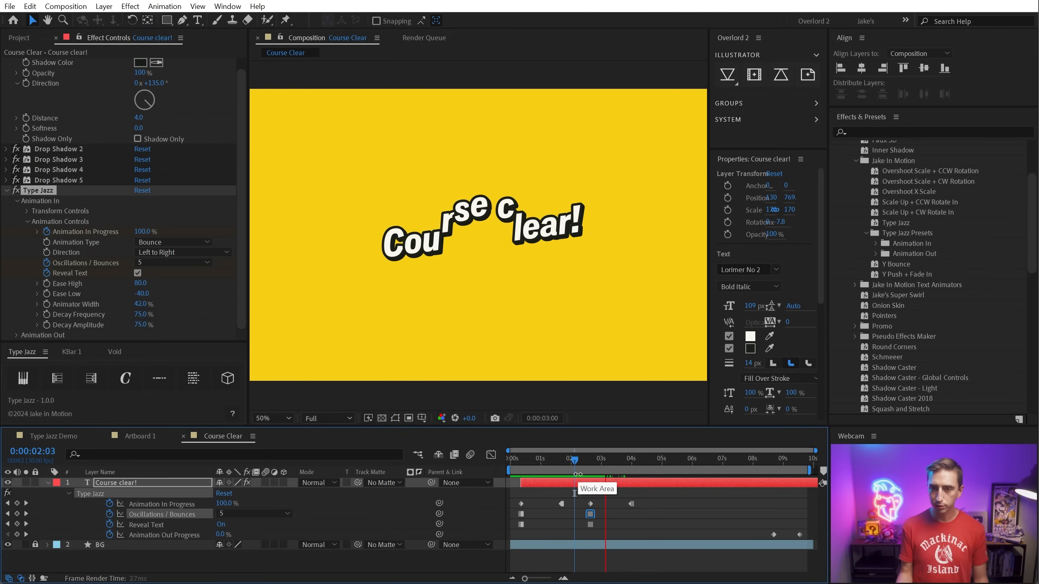
key("space")
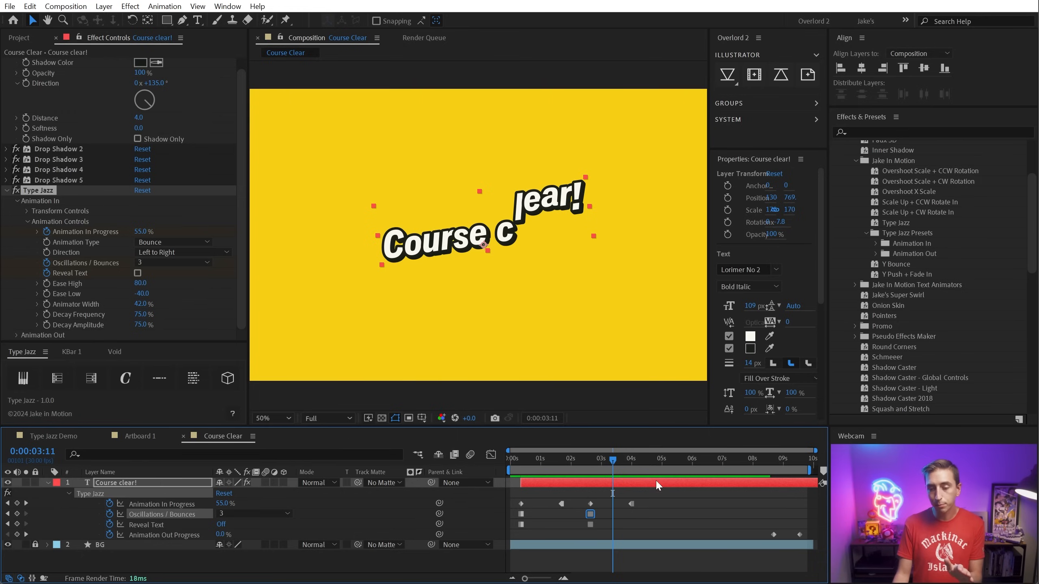
Add Animation In Decay Frequency and Decay Amplitude keyframes at frame 10 and make them hold keyframes
left_click_drag(610, 460, 523, 468)
left_click(46, 315)
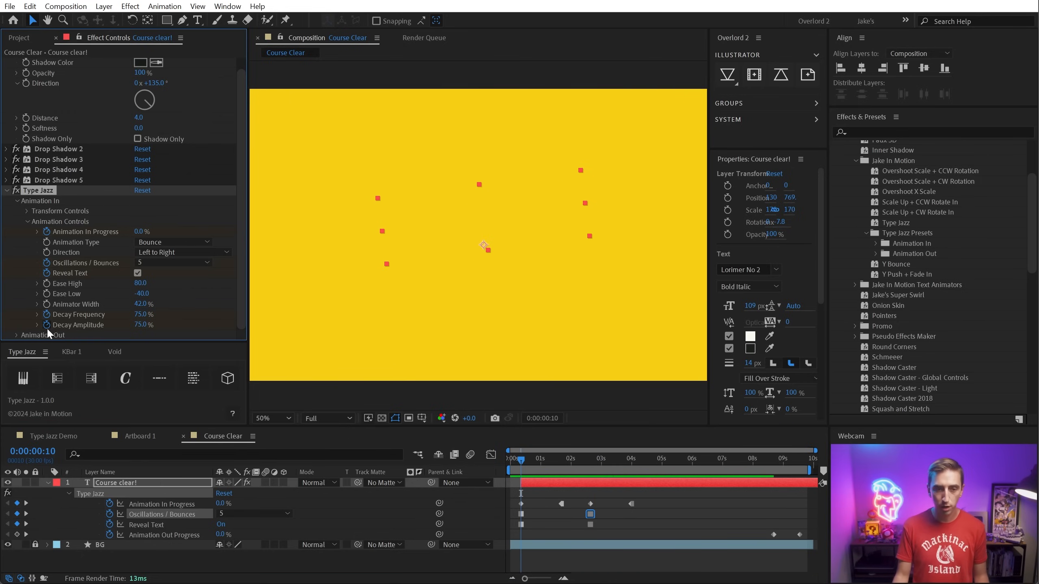
left_click(48, 325)
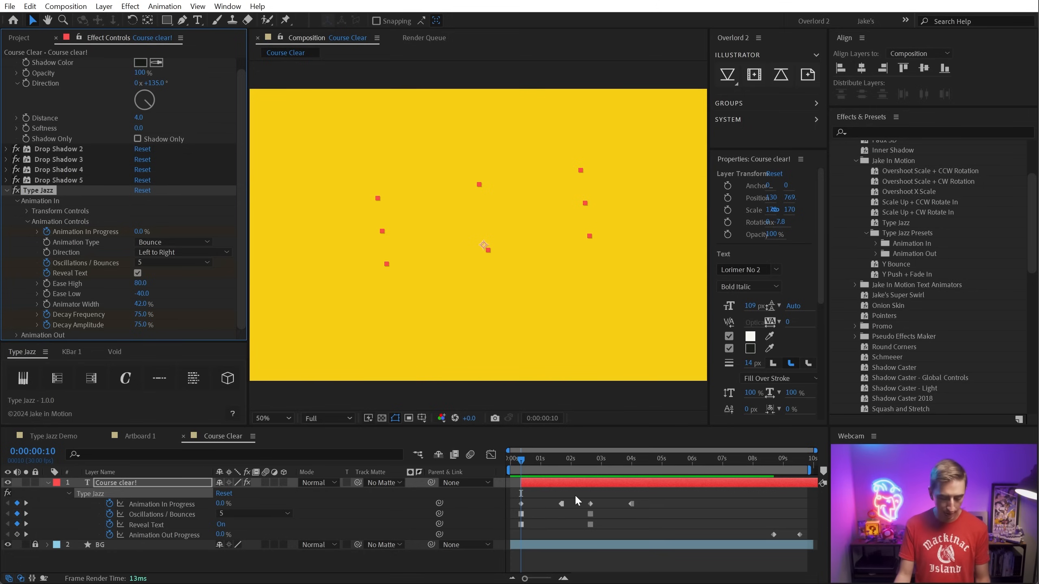
key("u")
key("u")
left_click(521, 534, "shift")
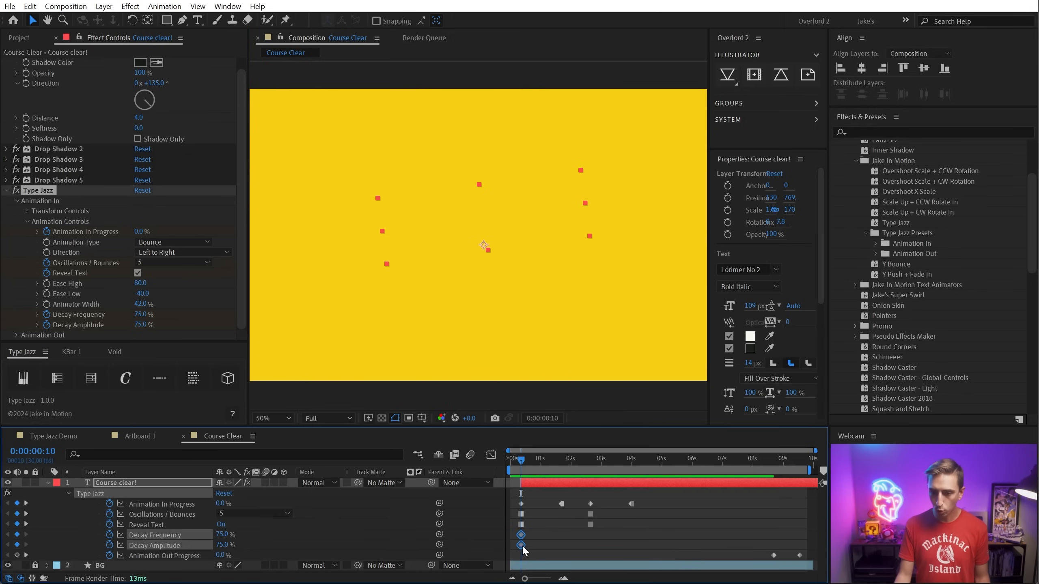
Set the Animation In Decay Amplitude to 50% at 2:19 and preview the second bounce
left_click_drag(562, 458, 592, 468)
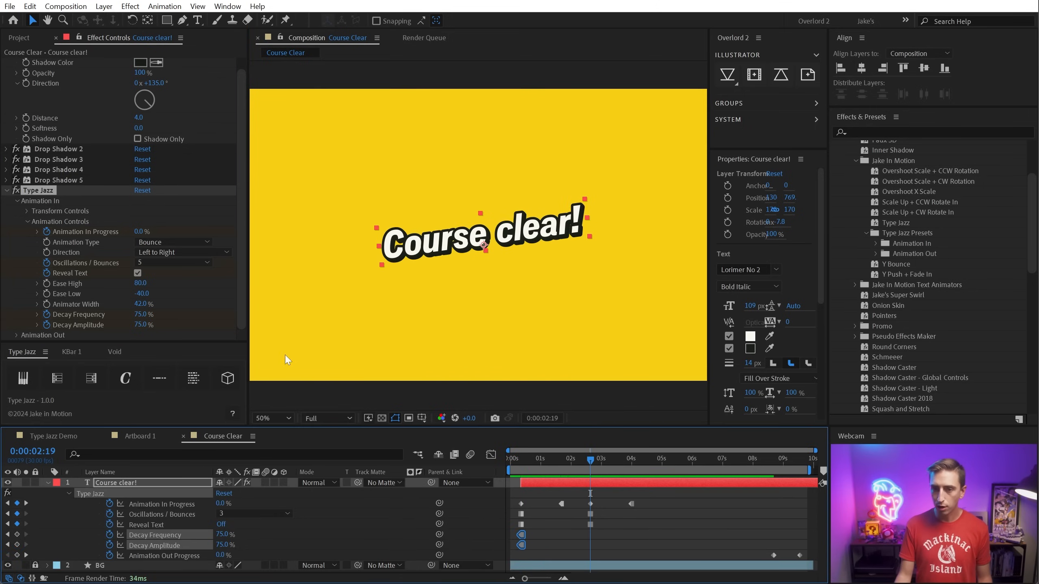
left_click(141, 325)
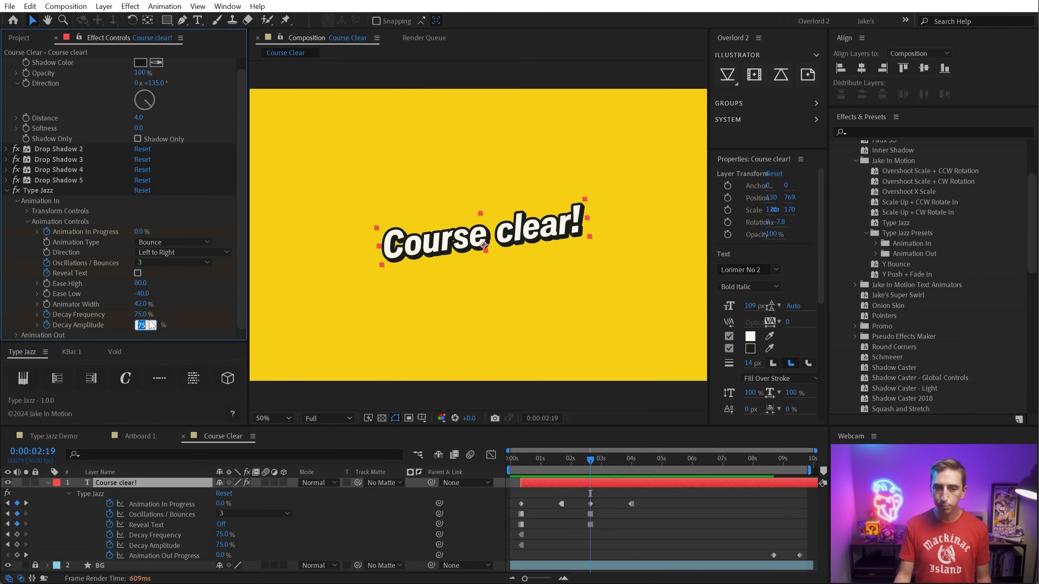
type("50")
key("Return")
mouse_move(594, 465)
left_mouse_down()
mouse_move(610, 461)
mouse_move(589, 463)
left_mouse_up()
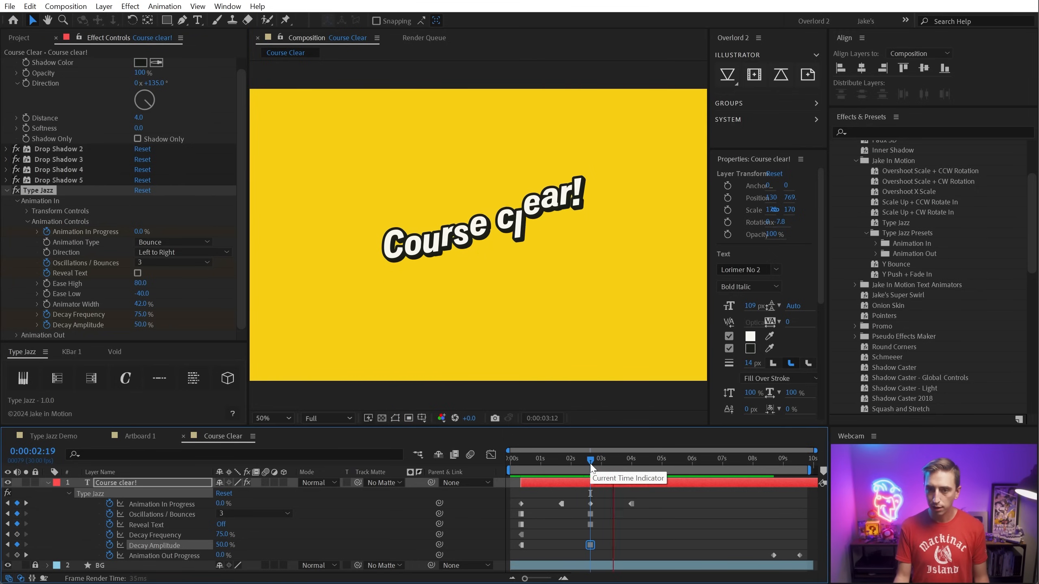
mouse_move(590, 466)
left_mouse_down()
mouse_move(621, 464)
mouse_move(594, 467)
left_mouse_up()
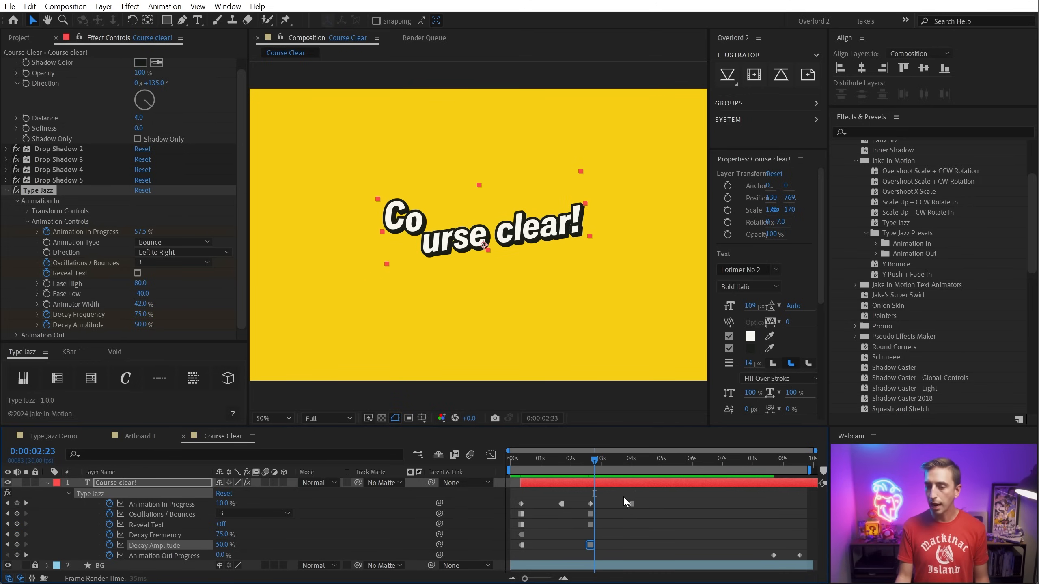
Shorten the second bounce by ending it at about 3.6 seconds, preview it, and shift its whole keyframe set to start at about 2.3 seconds
left_click_drag(631, 503, 619, 504)
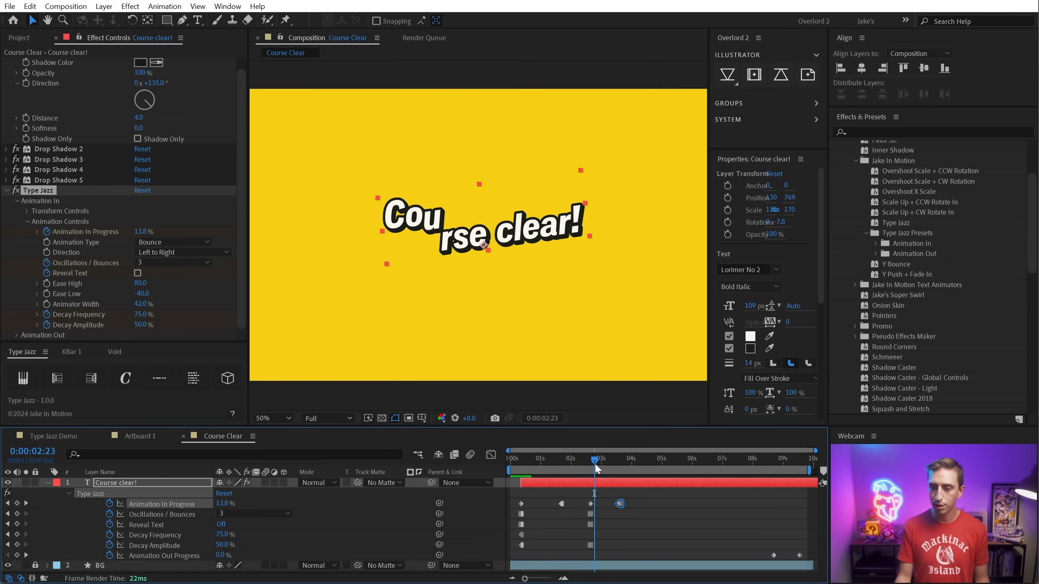
left_click_drag(594, 463, 591, 463)
key("space")
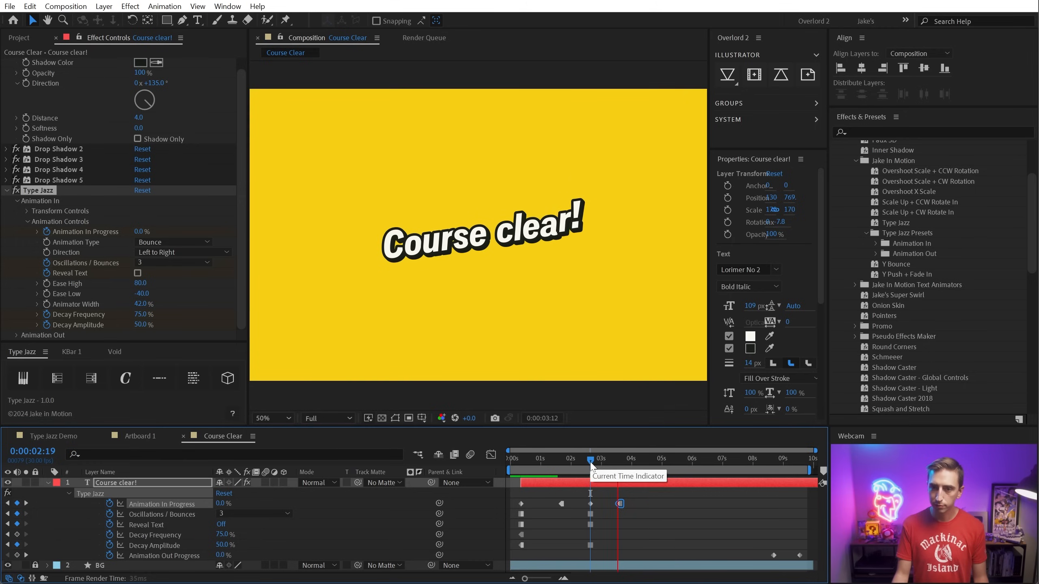
left_click_drag(633, 497, 581, 547)
mouse_move(589, 505)
left_mouse_down()
mouse_move(579, 505)
mouse_move(607, 498)
mouse_move(575, 505)
left_mouse_up()
Copy the second bounce's Animation In Progress keyframes to about 3.7 seconds and to 5:03, and review the repeated bounces
key("ctrl+c")
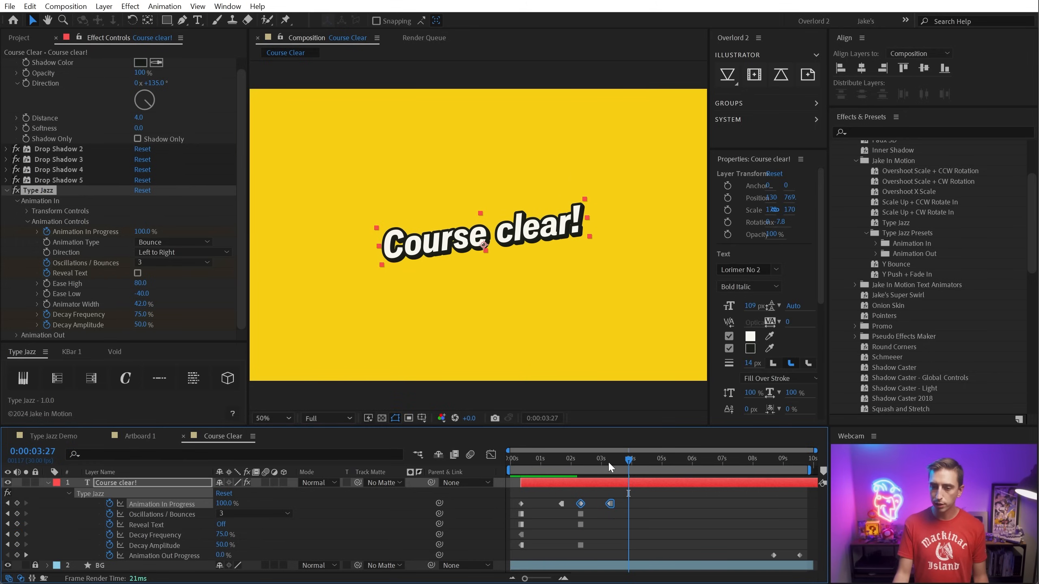
left_click_drag(608, 461, 665, 459)
key("ctrl+v")
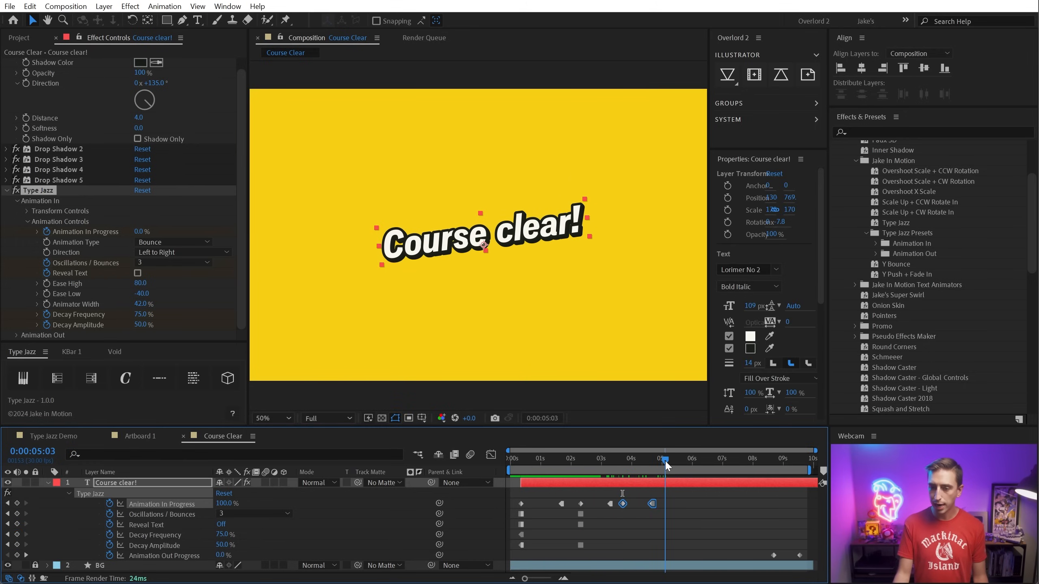
key("ctrl+v")
mouse_move(529, 461)
left_mouse_down()
mouse_move(516, 461)
mouse_move(540, 464)
left_mouse_up()
key("space")
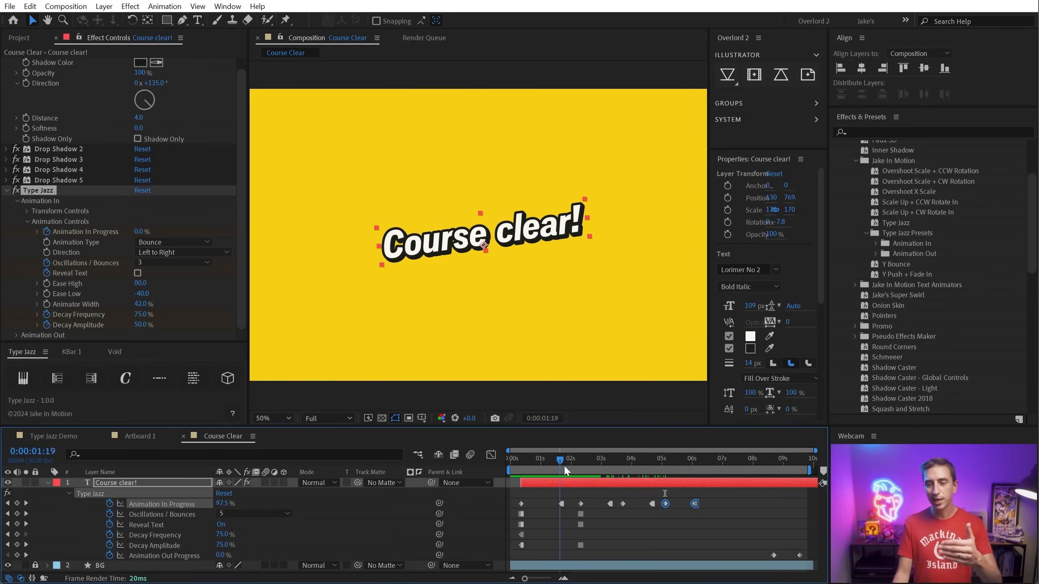
left_click_drag(605, 476, 705, 475)
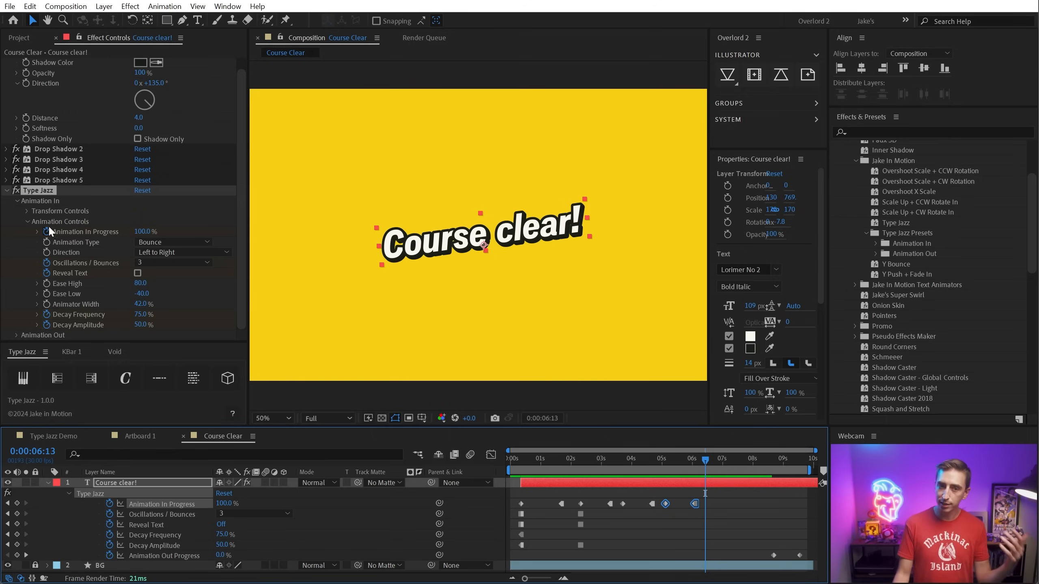
Move Type Jazz above the Drop Shadow effects, collapse Animation In and Drop Shadow, and expand the Animation Out Animation Controls
left_click_drag(32, 191, 40, 60)
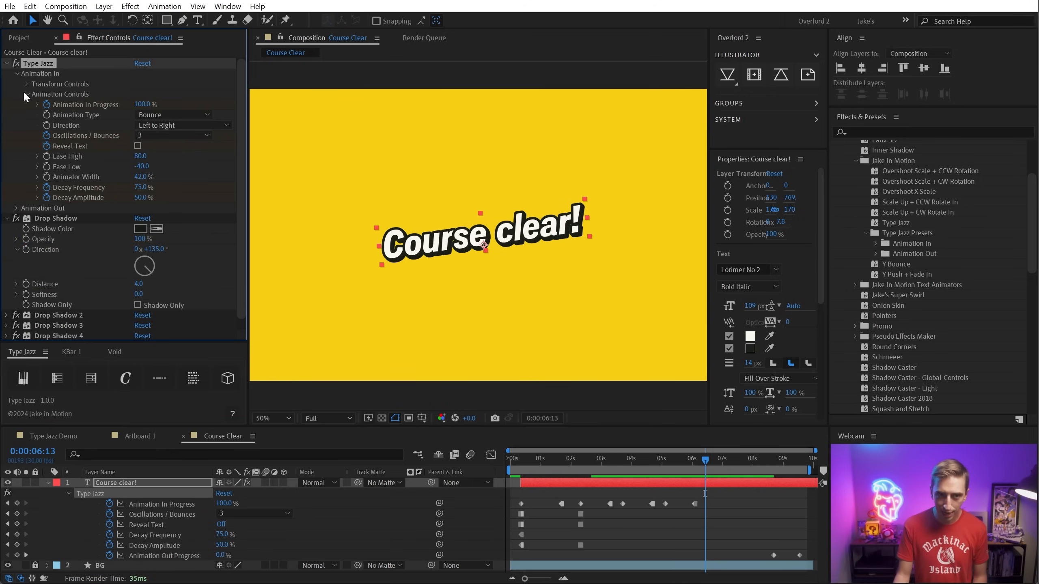
left_click(27, 94)
left_click(16, 75)
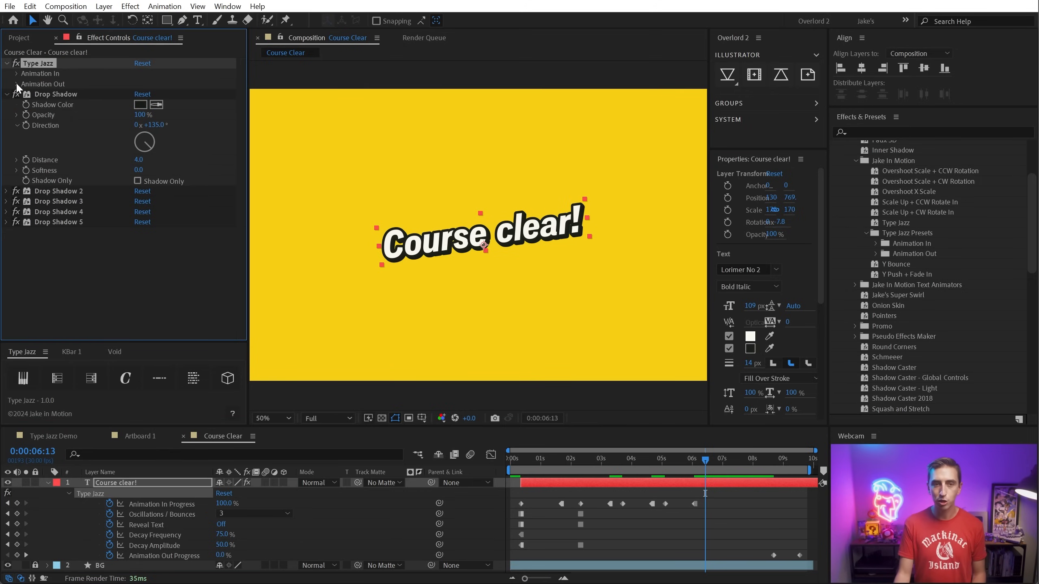
left_click(16, 85)
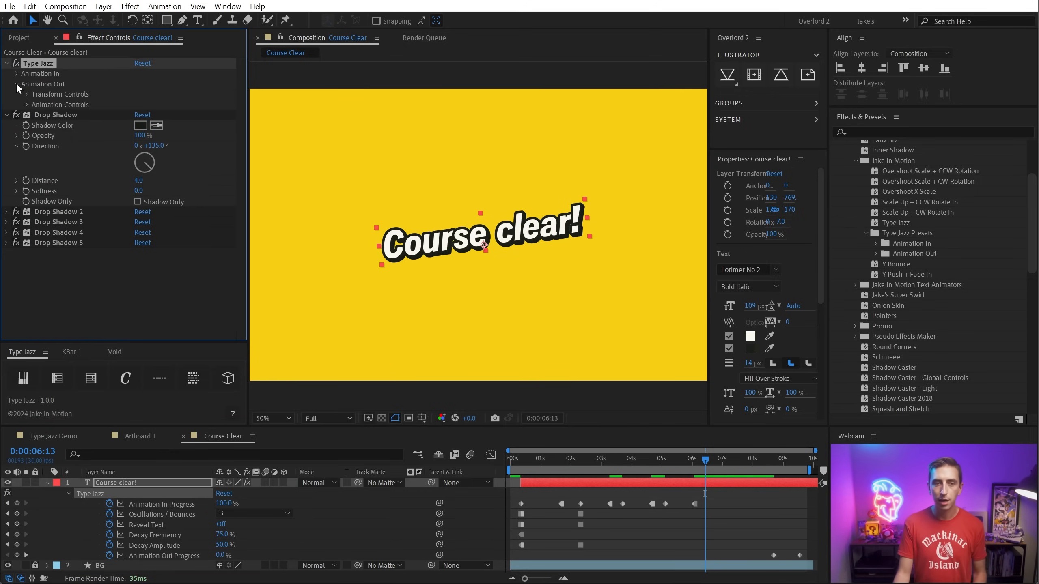
left_click(7, 115)
left_click(25, 103)
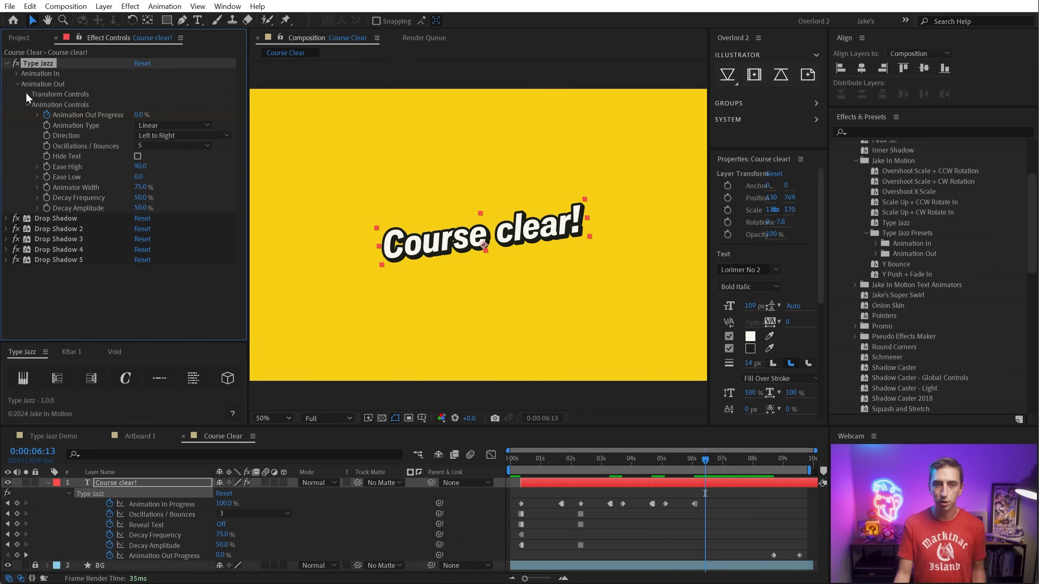
Expand the Animation Out Transform Controls and shift both Animation Out Progress keyframes to start at about 6.5 seconds
left_click(26, 94)
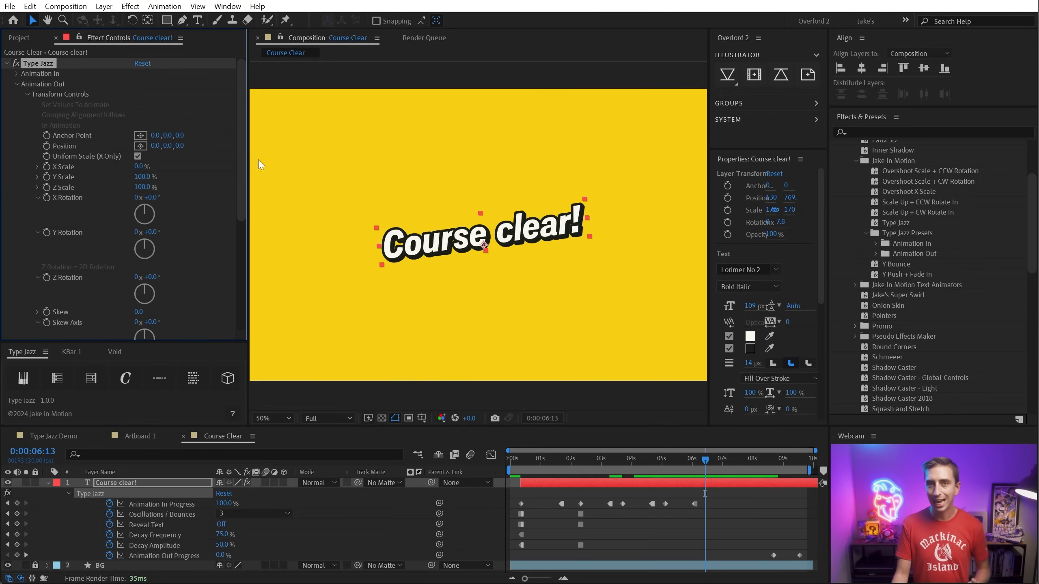
left_click_drag(754, 534, 714, 539)
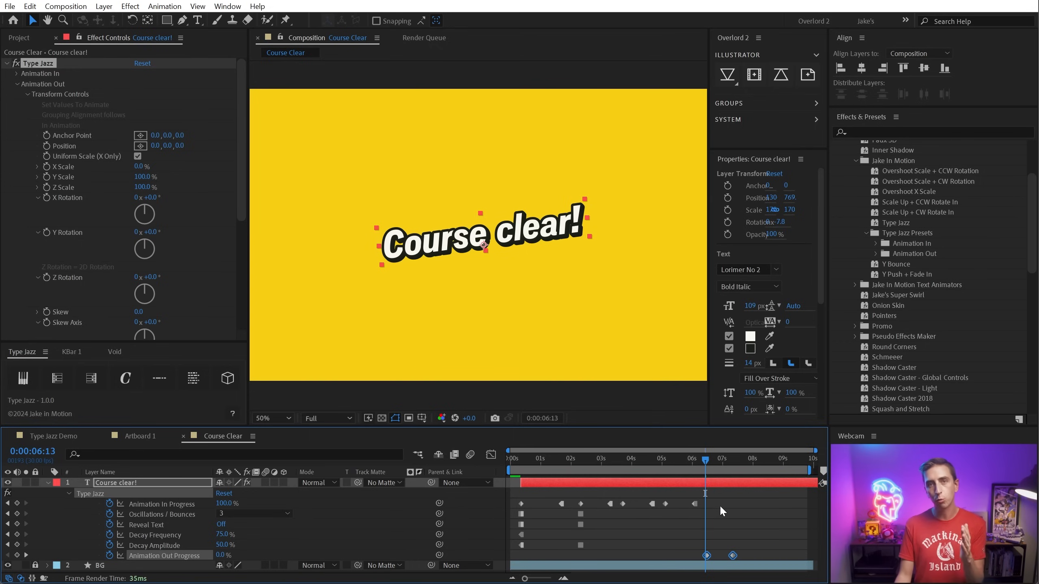
left_click(712, 456)
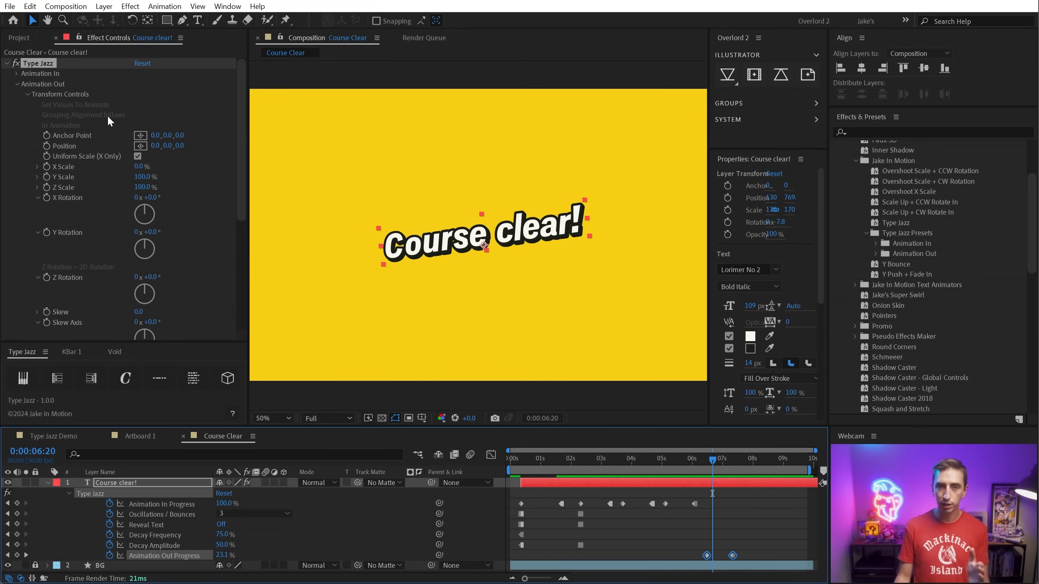
Enable Hide Text for Animation Out and set its X Scale to 100%
scroll(62, 131, "down", 5)
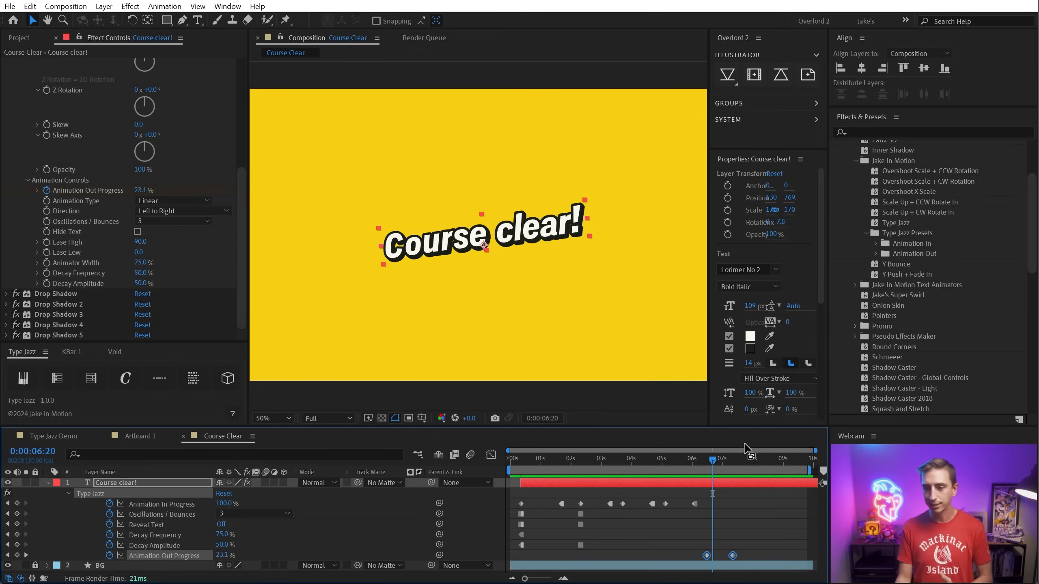
mouse_move(718, 457)
left_mouse_down()
mouse_move(733, 461)
mouse_move(710, 458)
left_mouse_up()
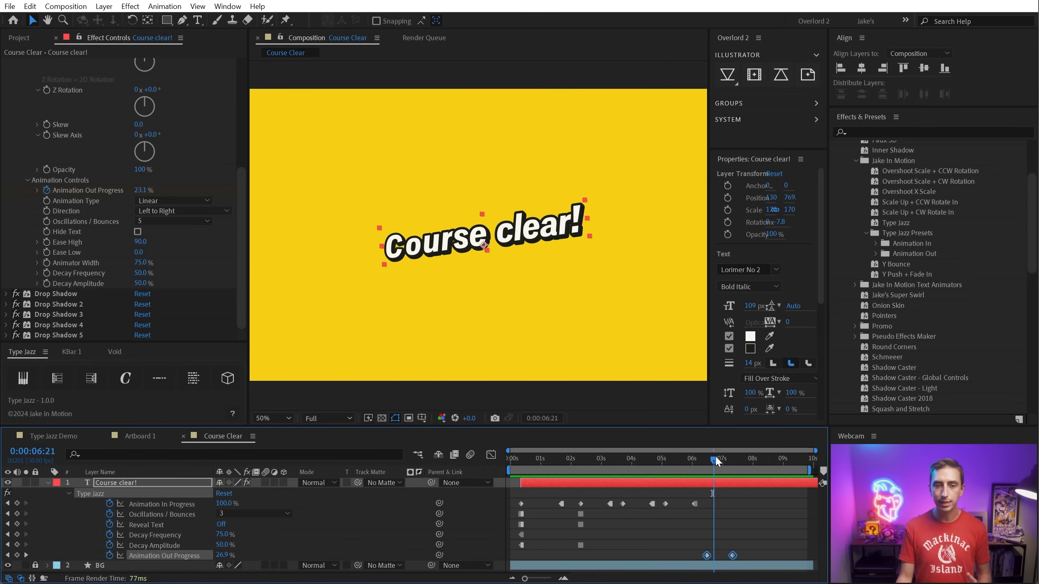
left_click(138, 231)
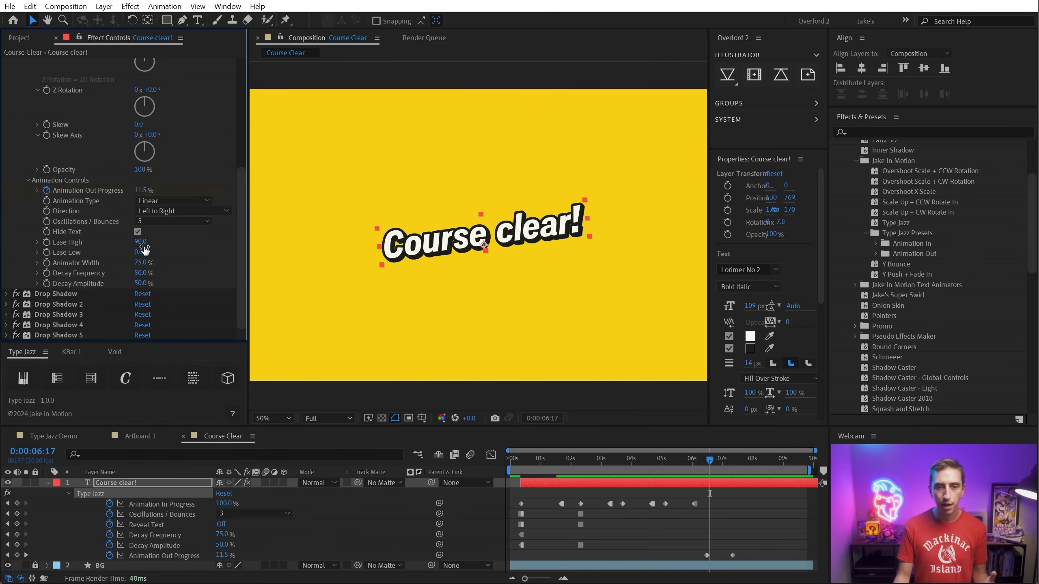
scroll(82, 172, "up", 5)
left_click(141, 116)
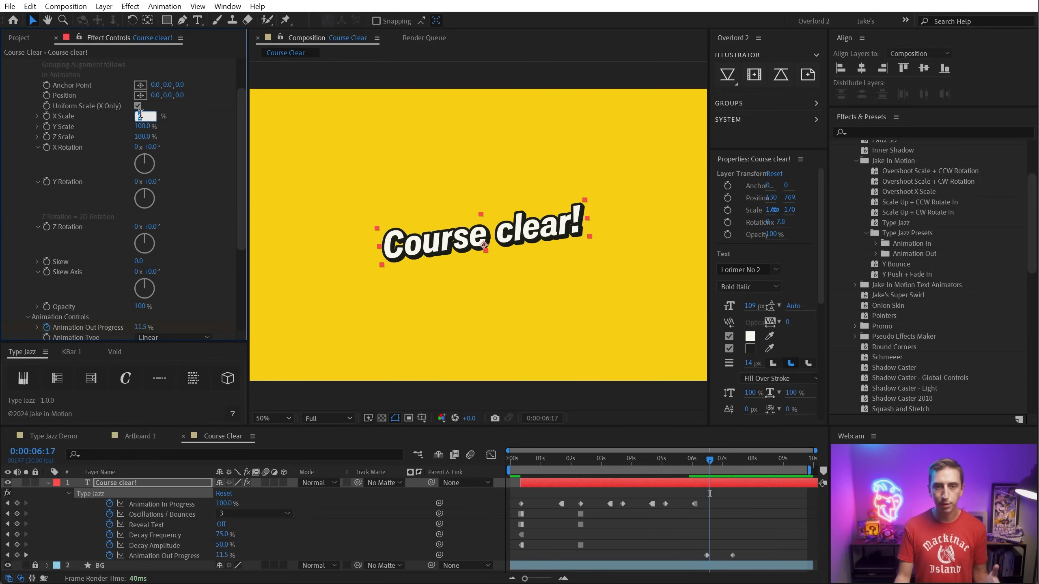
type("100")
key("Return")
Set the Animation Out Position Y value to 192 and preview the exit at 6:25
left_click_drag(169, 96, 529, 309)
mouse_move(697, 456)
left_mouse_down()
mouse_move(740, 447)
mouse_move(717, 452)
left_mouse_up()
scroll(53, 236, "down", 3)
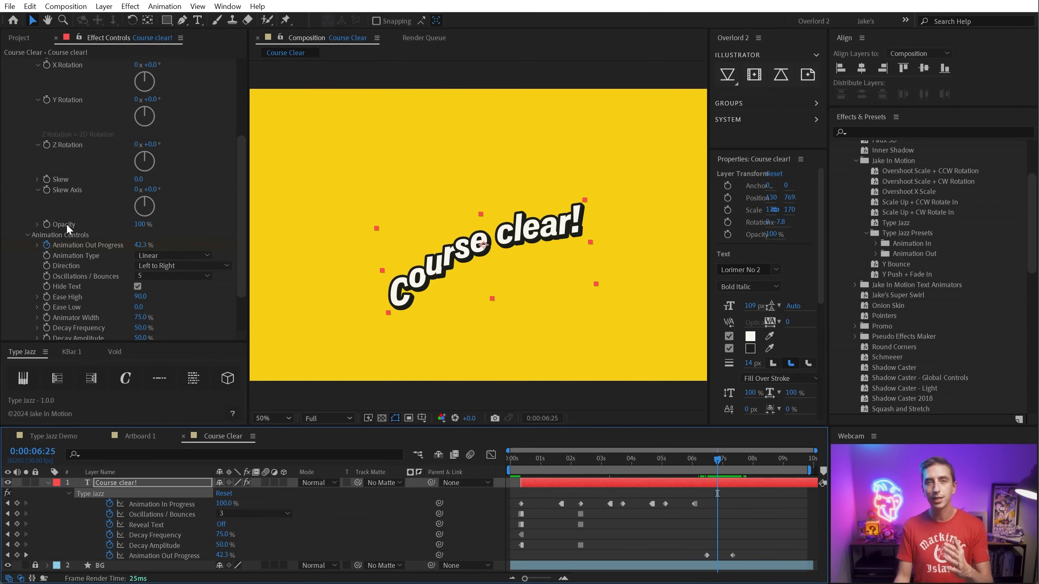
scroll(66, 224, "down", 2)
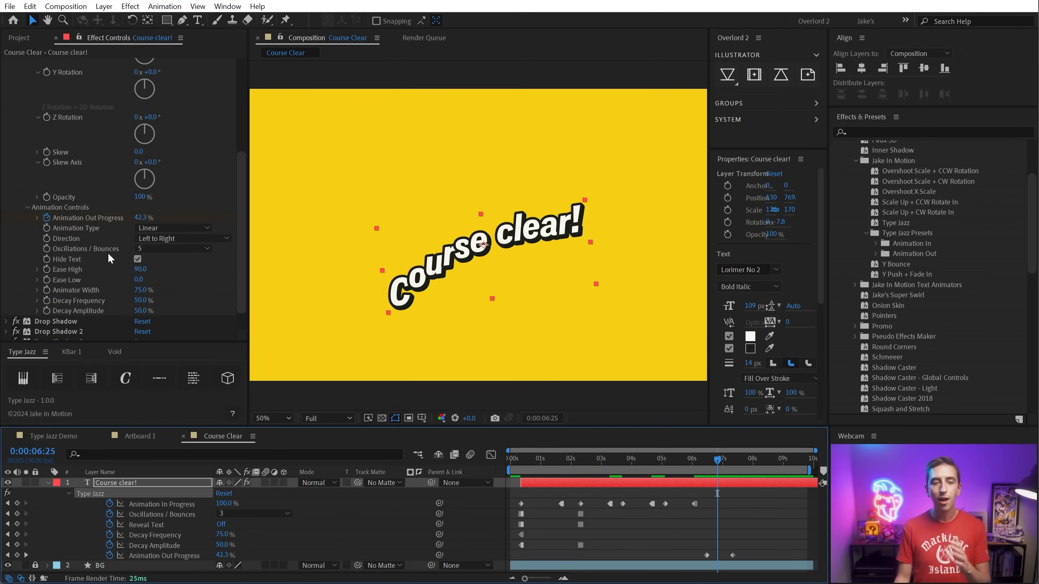
scroll(107, 256, "up", 4)
Turn off Uniform Scale for Animation Out, set its Y Scale to 0%, and check the exit at 6:29
left_click(138, 156)
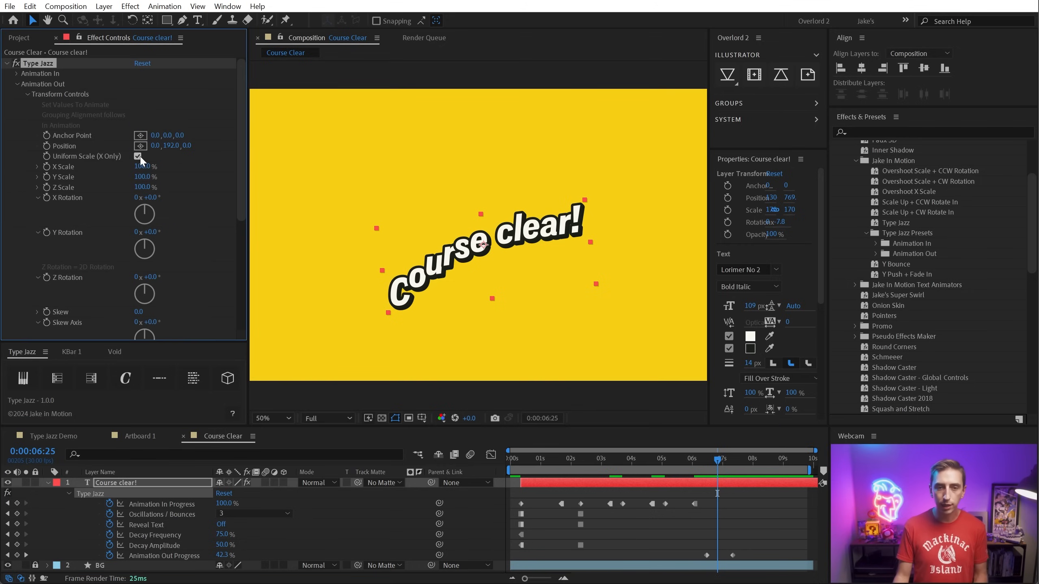
left_click(143, 177)
type("0")
key("Return")
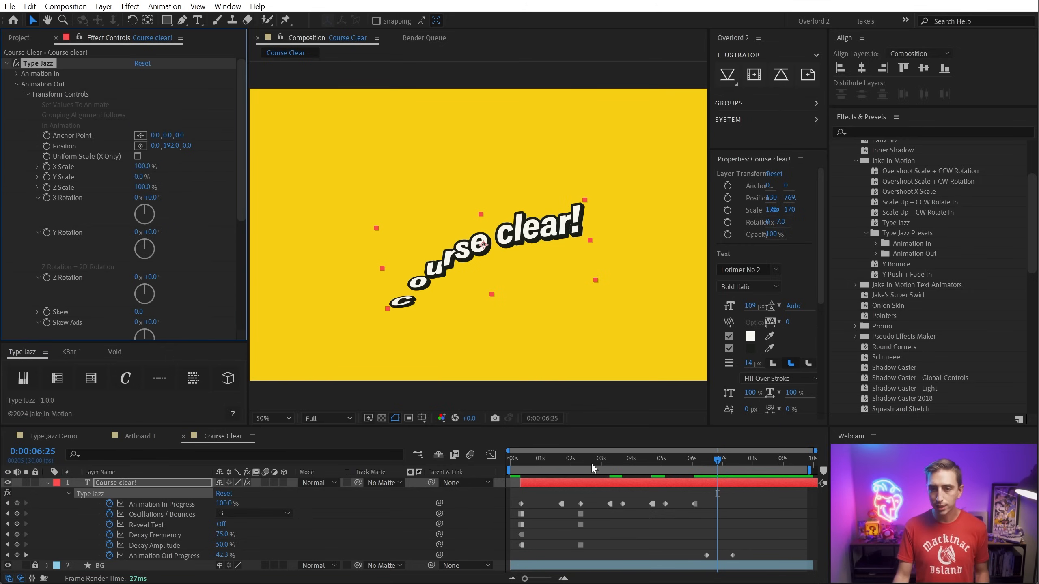
mouse_move(725, 460)
left_mouse_down()
mouse_move(702, 461)
mouse_move(730, 459)
mouse_move(722, 459)
left_mouse_up()
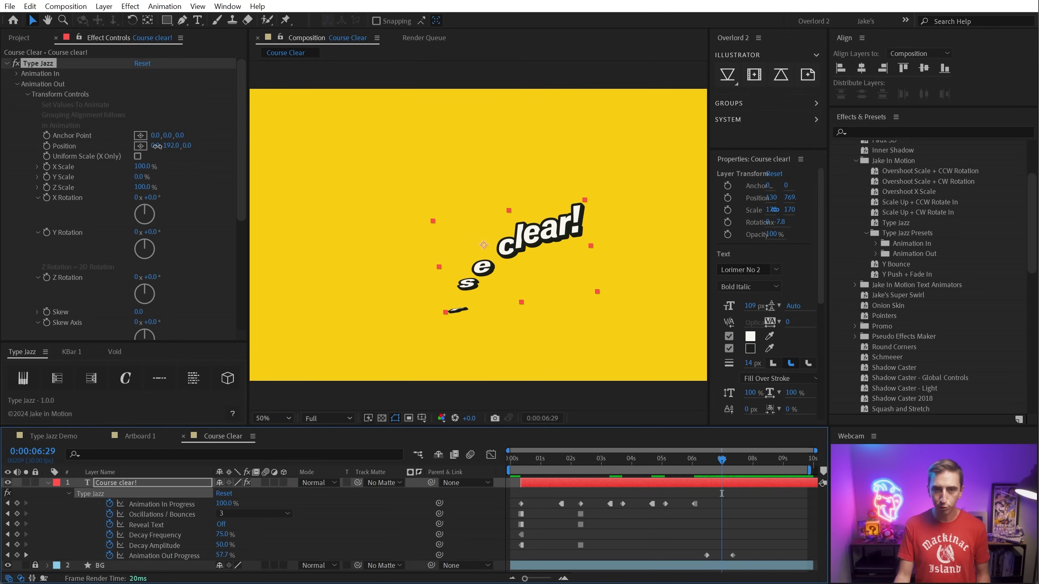
Set the Animation Out Position X value to -26 and scrub through the exit animation
left_click_drag(155, 146, 145, 146)
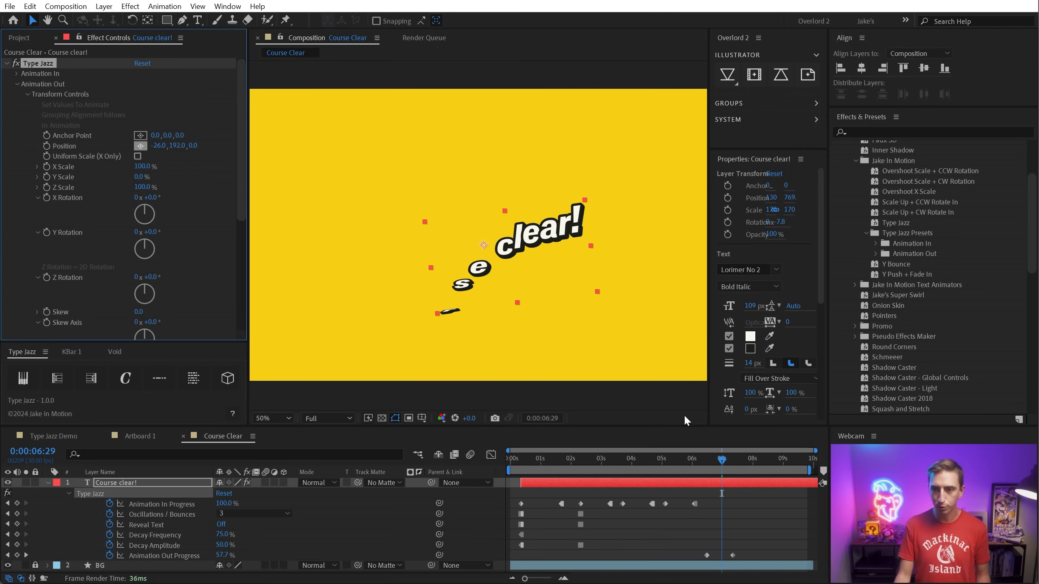
left_click(703, 459)
left_click_drag(706, 461, 741, 452)
End the work area at 8:02 and preview the complete title animation
left_click(755, 453)
key("n")
key("space")
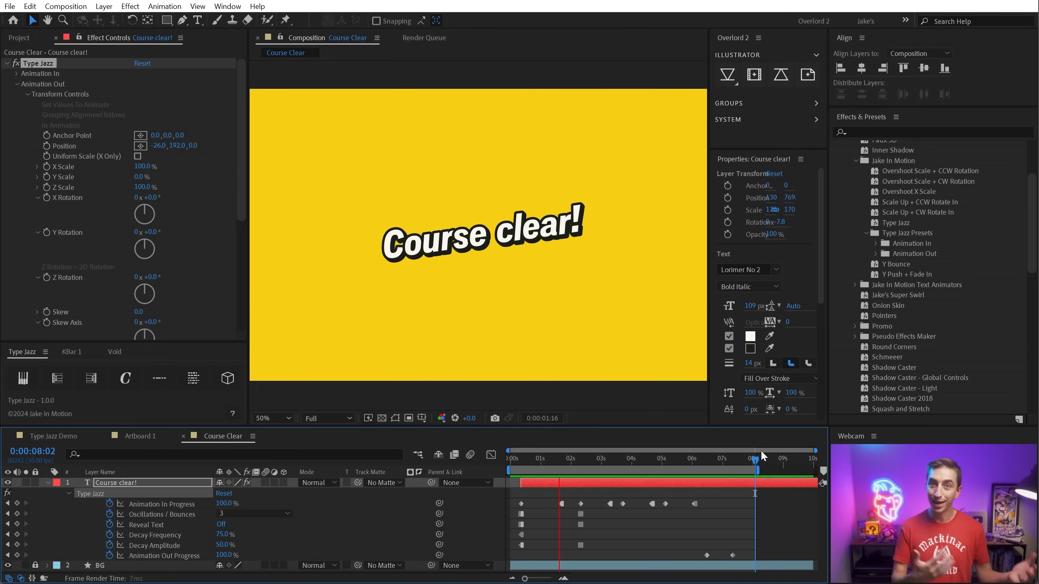
key("space")
left_click_drag(614, 459, 721, 458)
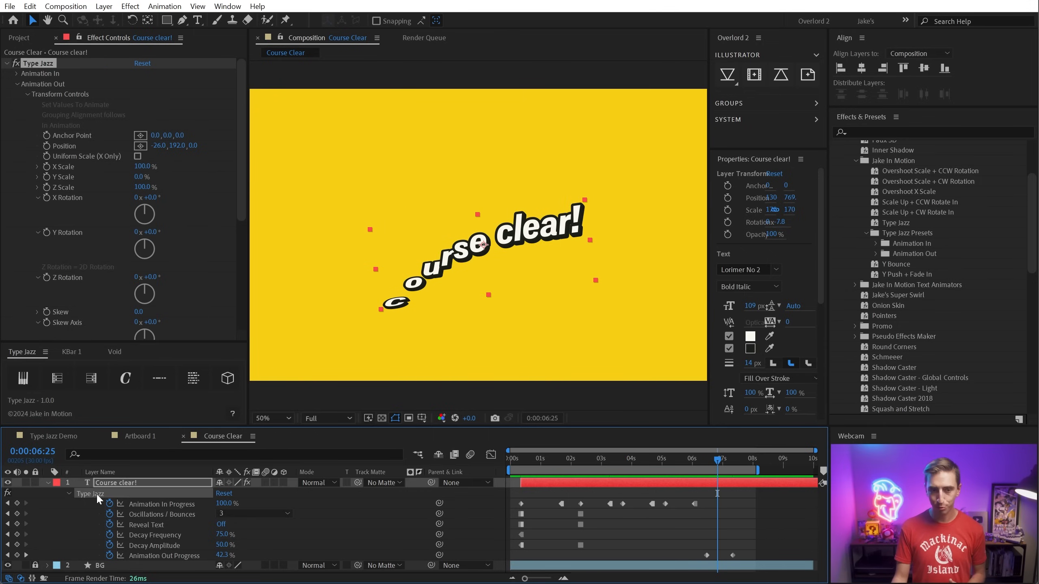
Enlarge the timeline and expand Type Jazz's Animation In Transform Controls and Animation Controls on the Course clear! layer
left_click(68, 492)
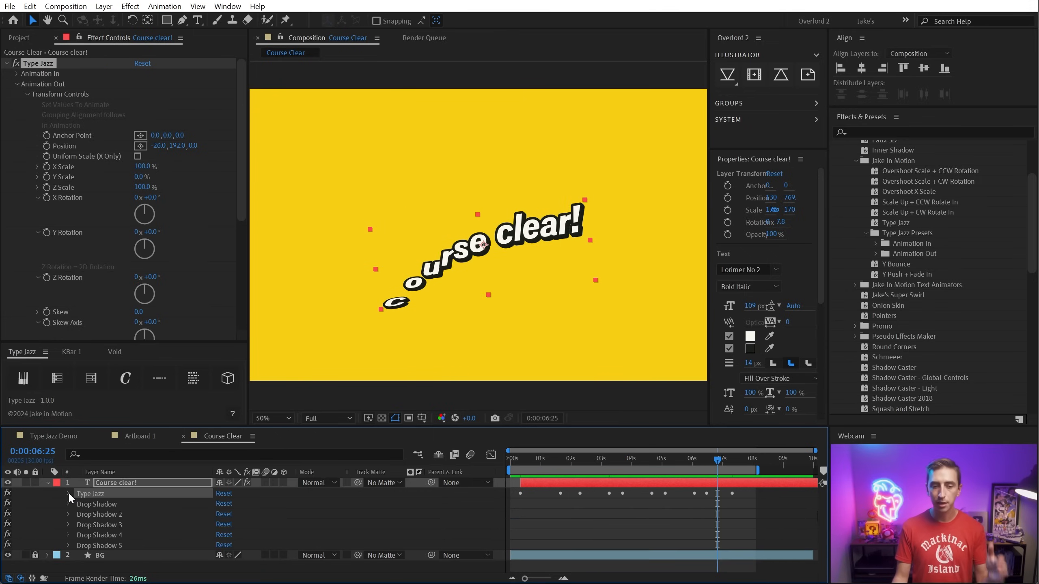
left_click(69, 493)
left_click_drag(95, 427, 95, 263)
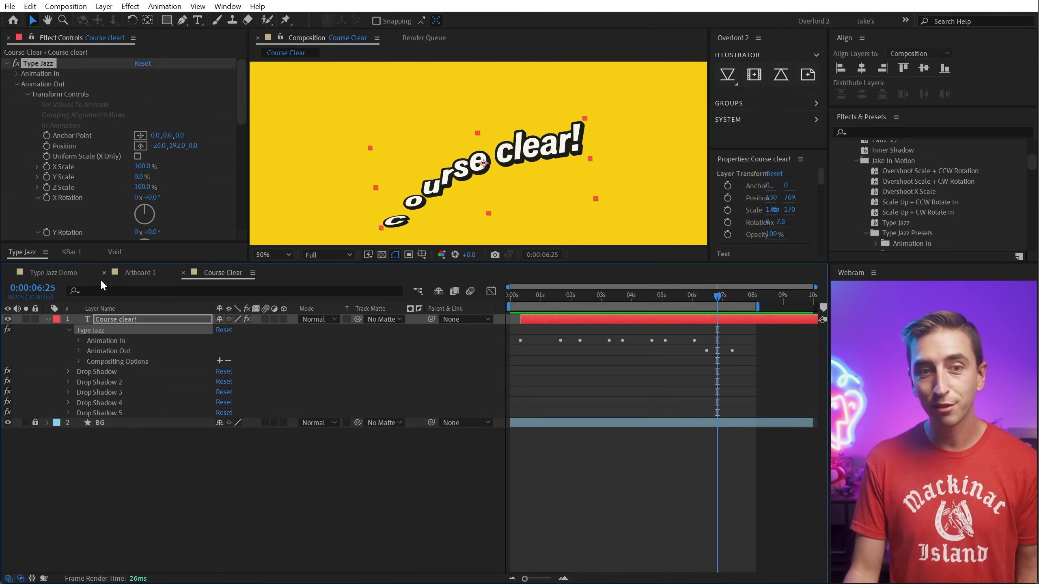
left_click(77, 340)
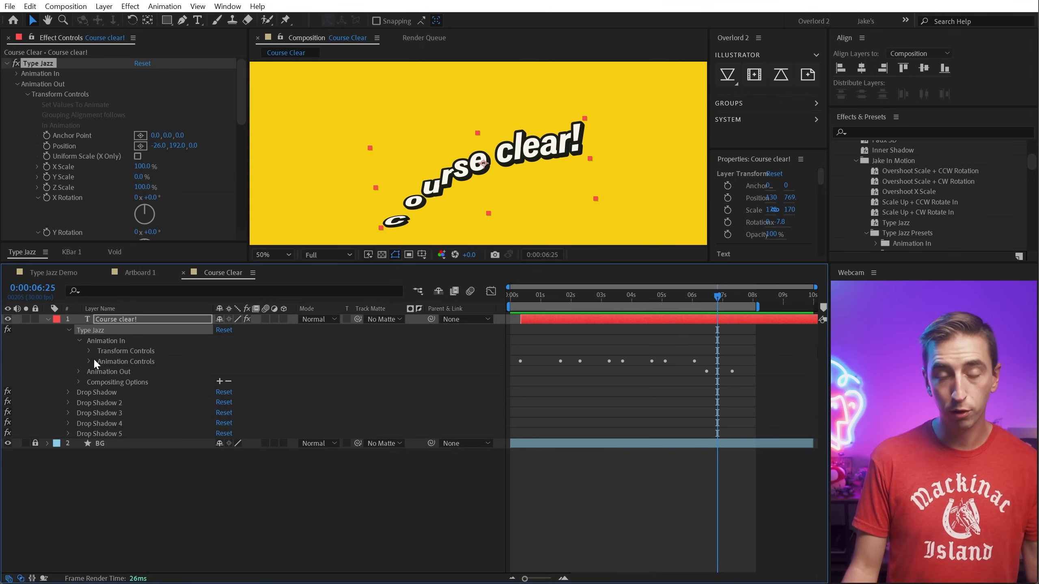
left_click(88, 361)
left_click(89, 351)
scroll(86, 380, "down", 5)
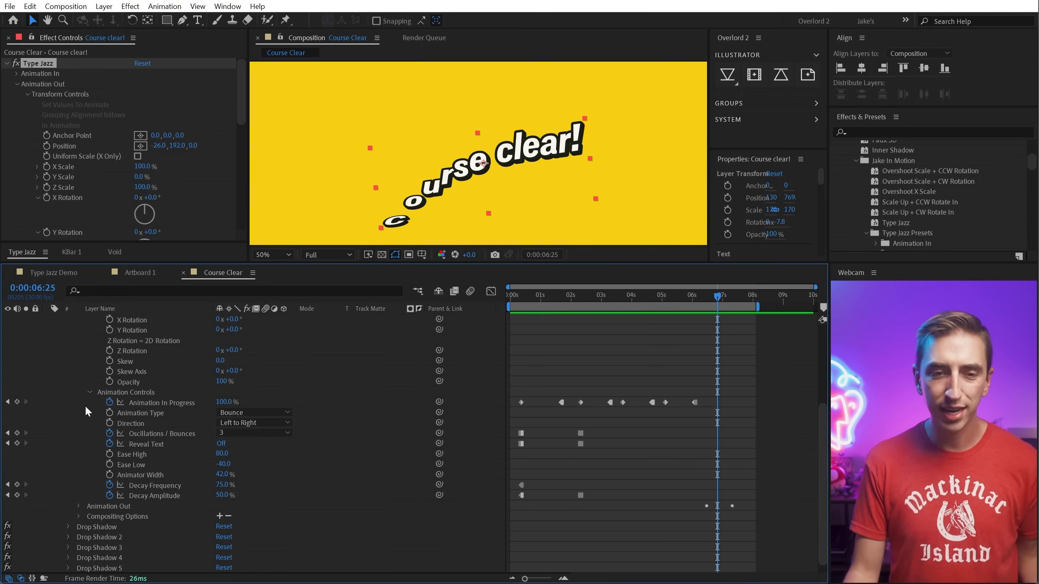
Select all Animation In transform and animation properties and try to save them as an animation preset
left_click_drag(88, 494, 158, 370)
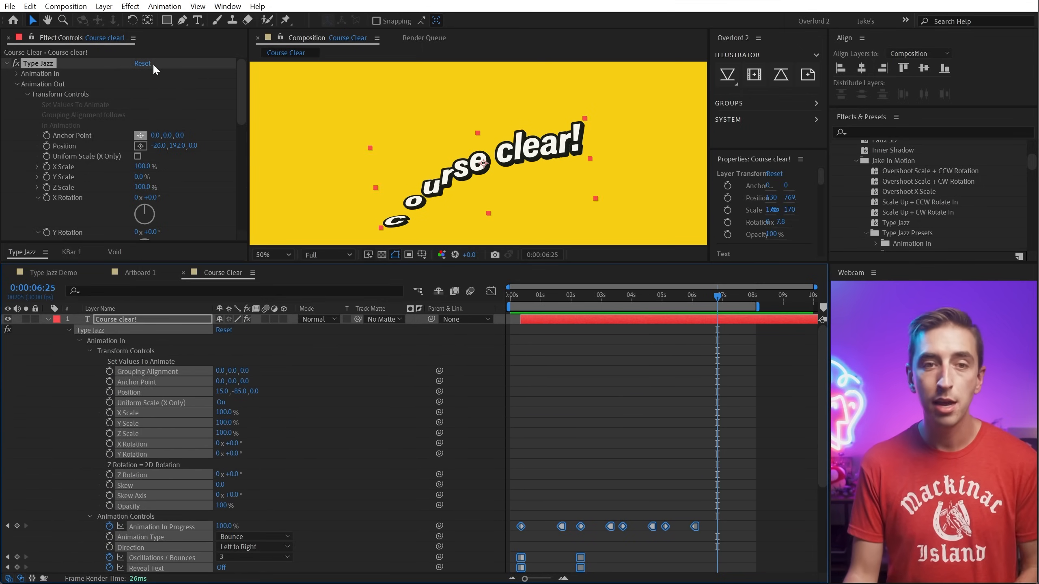
left_click(164, 7)
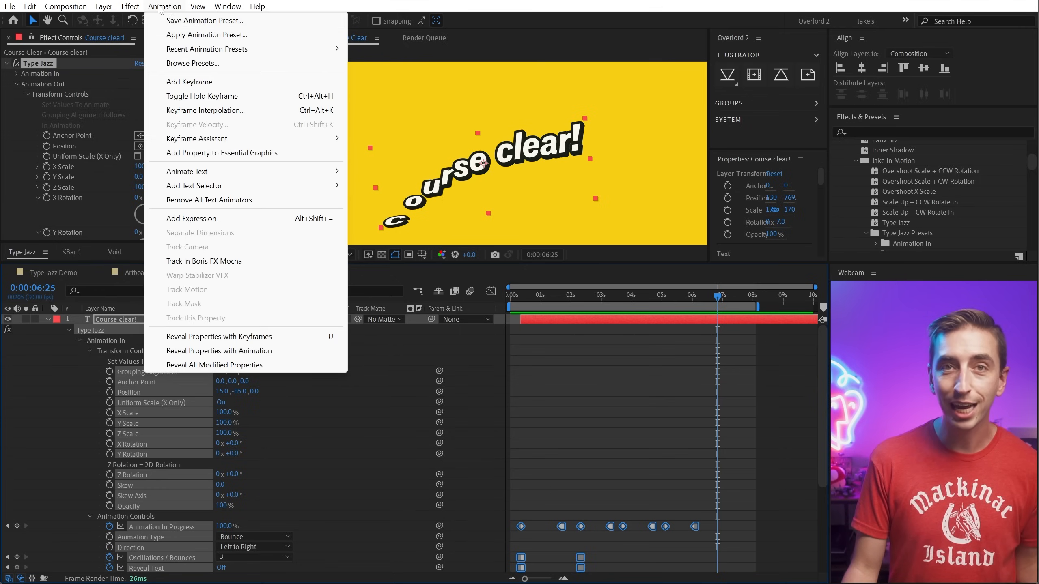
left_click(186, 22)
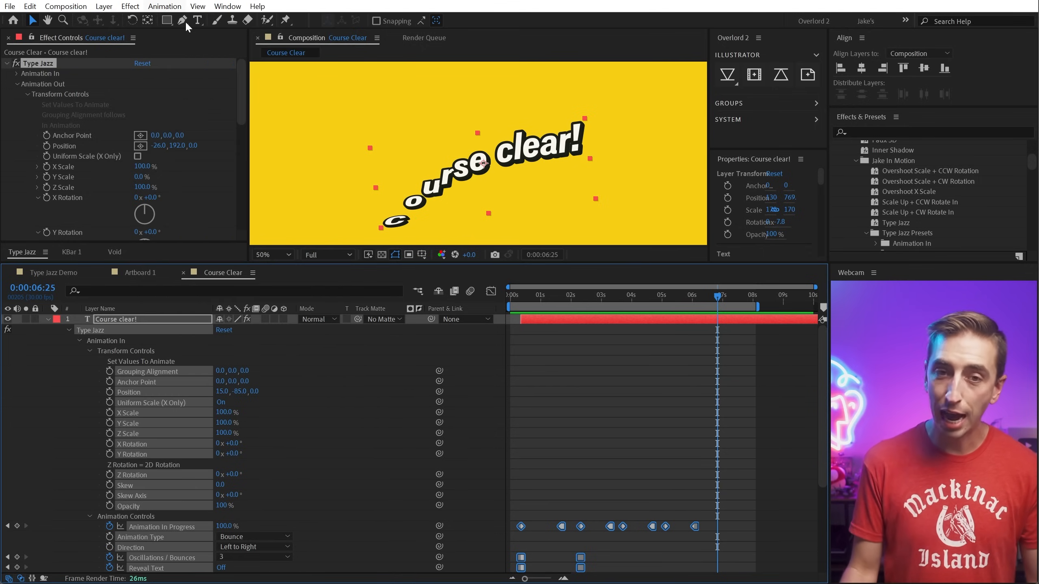
Collapse Animation In and expand the Animation Out Transform Controls and Animation Controls in the timeline to examine their properties
left_click(79, 342)
left_click(79, 351)
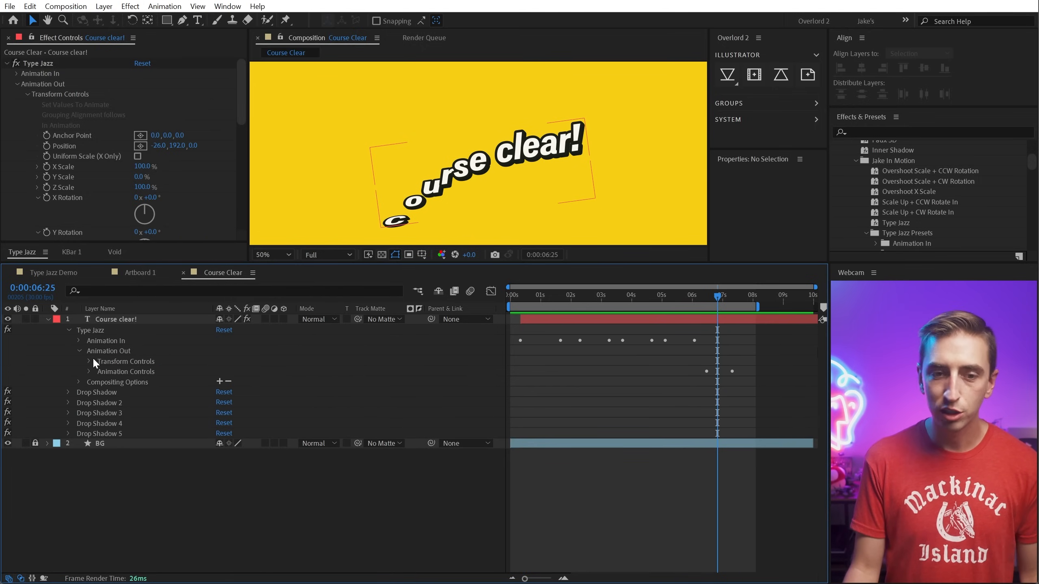
left_click(90, 361)
left_click(89, 537)
scroll(98, 527, "down", 3)
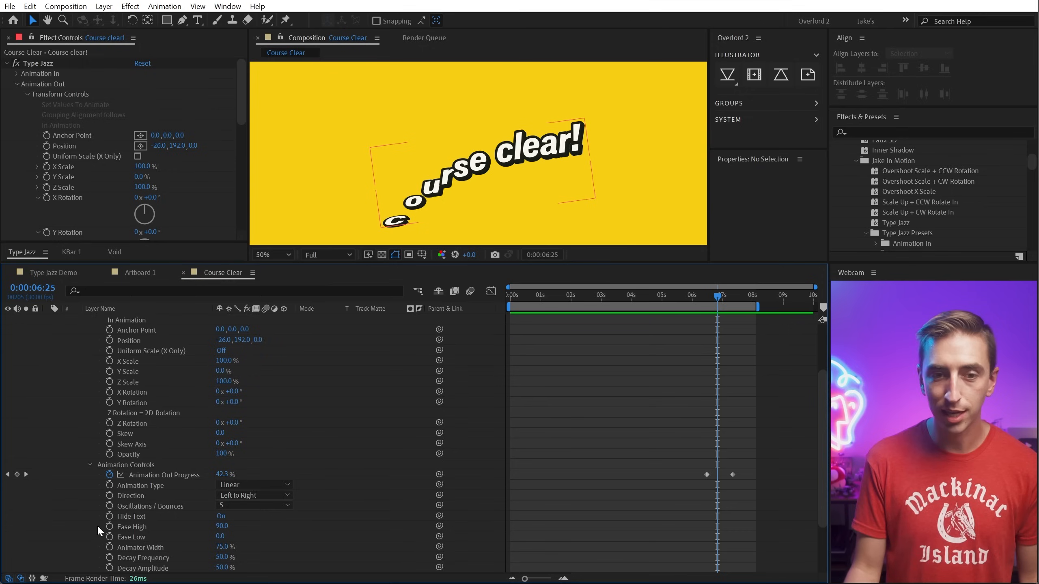
scroll(82, 456, "up", 1)
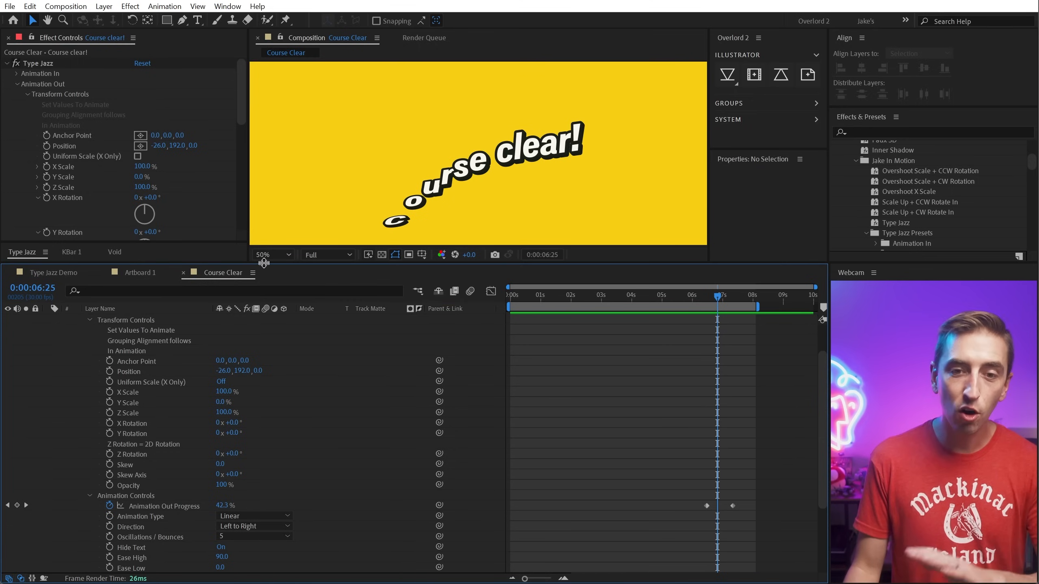
Shrink the timeline, enlarge the Effect Controls area, and switch from the Type Jazz toolbar to KBar 1
left_click_drag(263, 262, 294, 444)
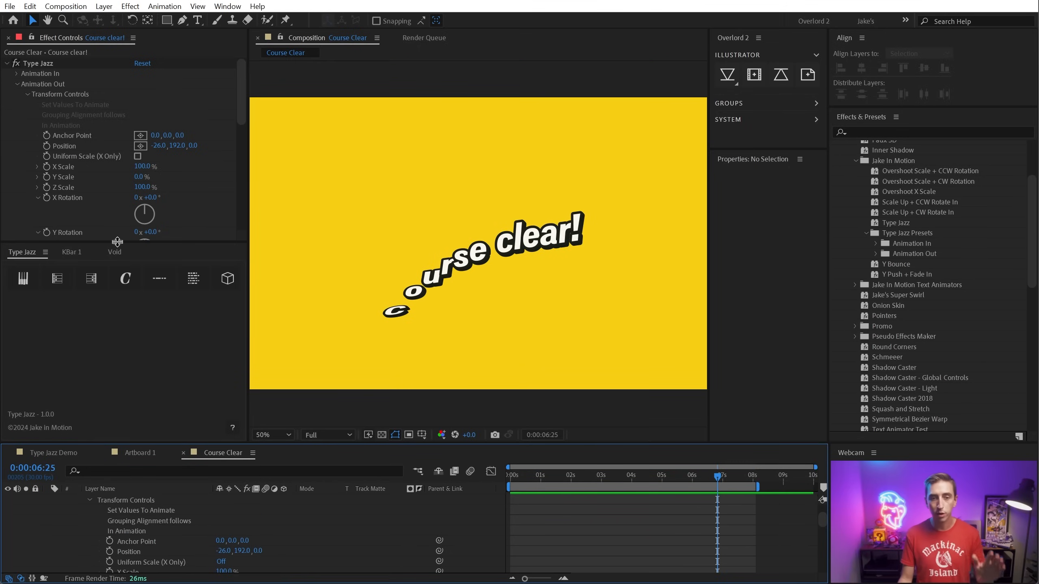
left_click_drag(118, 242, 120, 362)
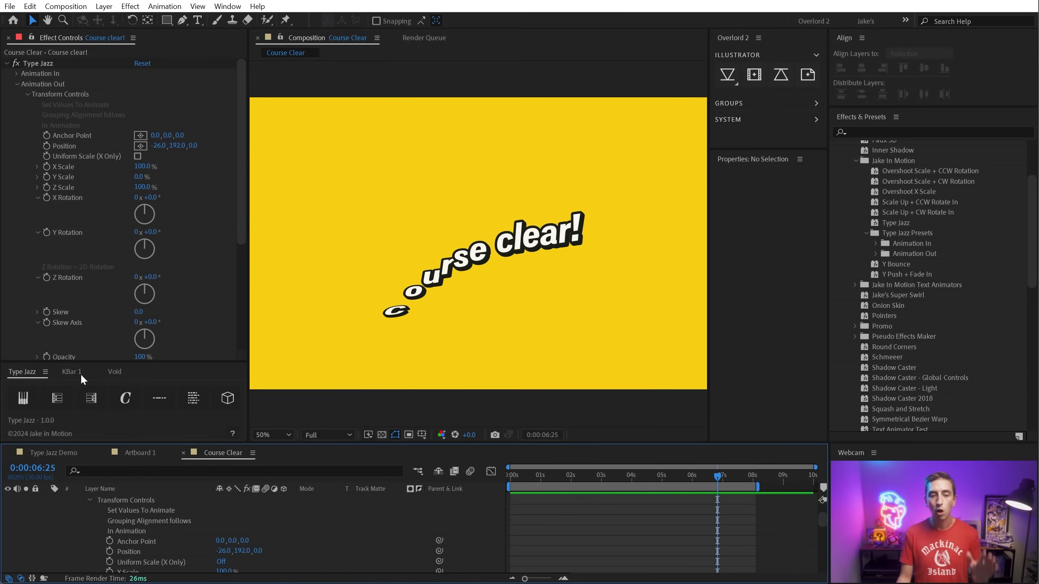
left_click(73, 372)
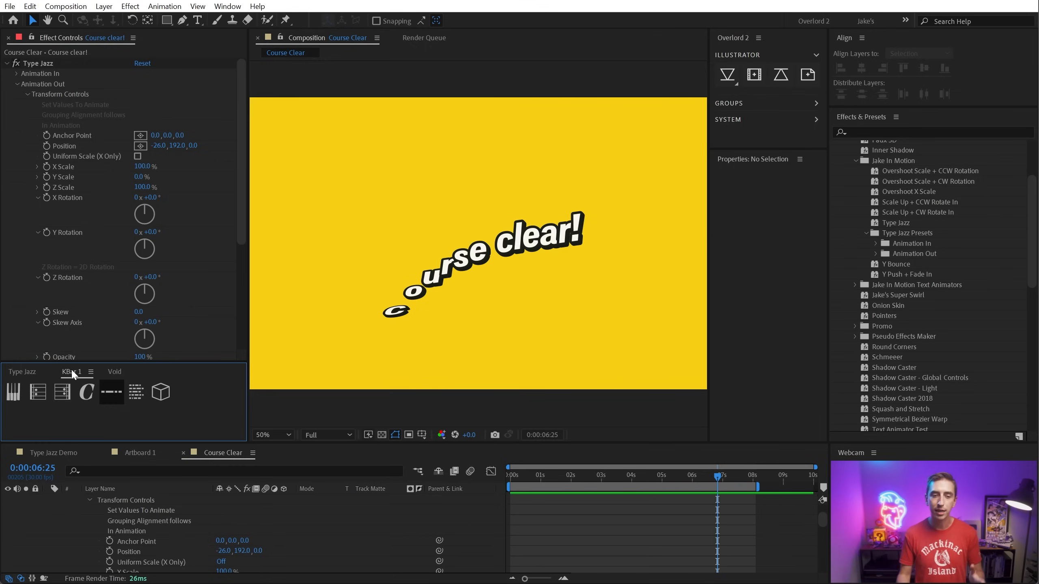
left_click_drag(72, 362, 84, 387)
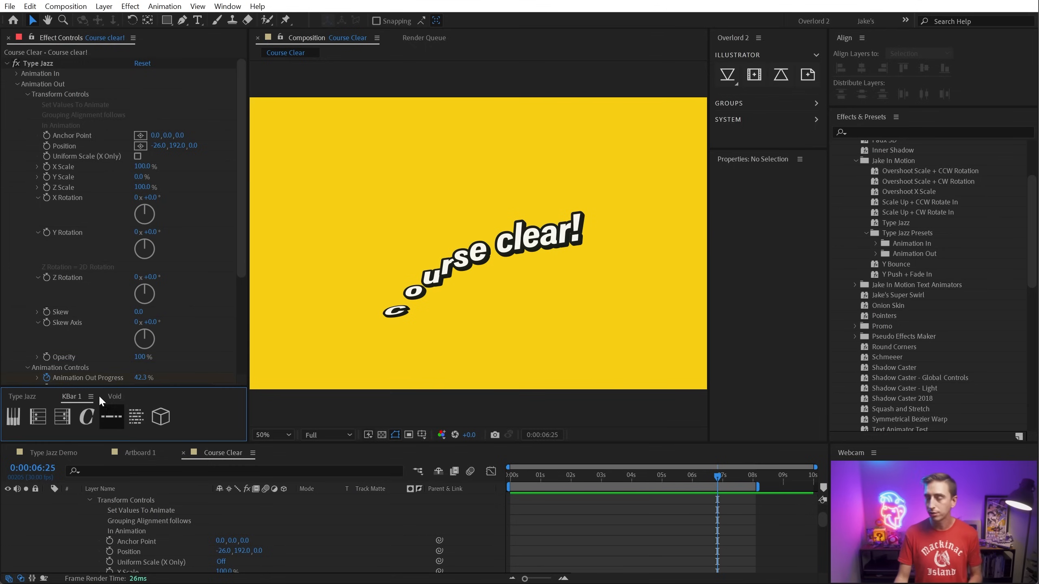